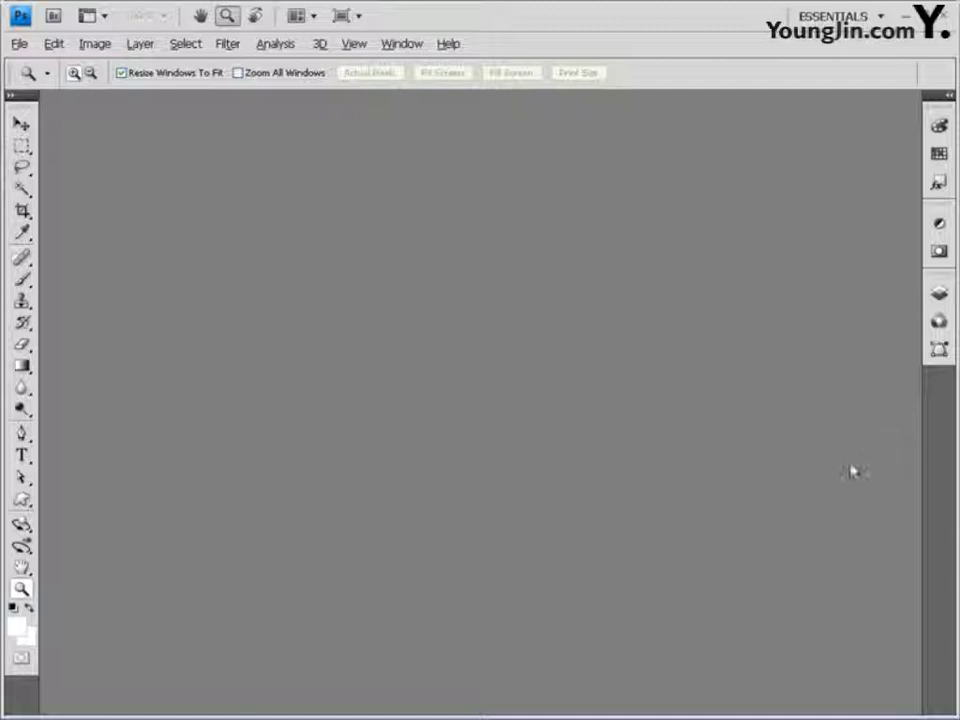
# - Open 구름다리.jpg and 무당벌레.jpg together from the Part03/Chapter02 folder and arrange their two image windows side by side
pyautogui.doubleClick(354, 221)
pyautogui.click(613, 106)
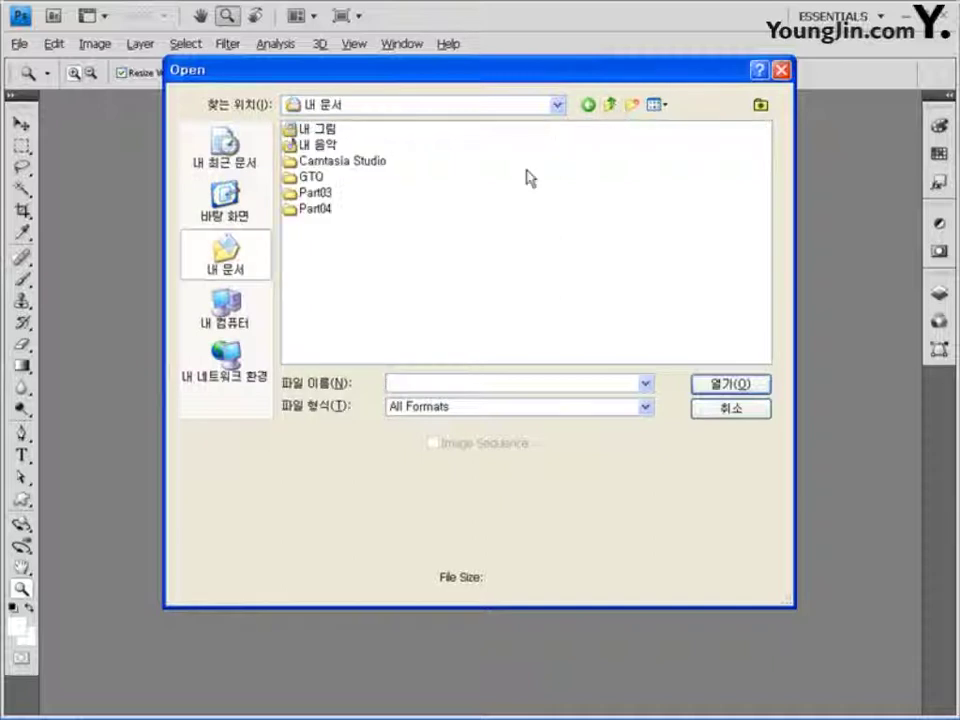
pyautogui.doubleClick(306, 251)
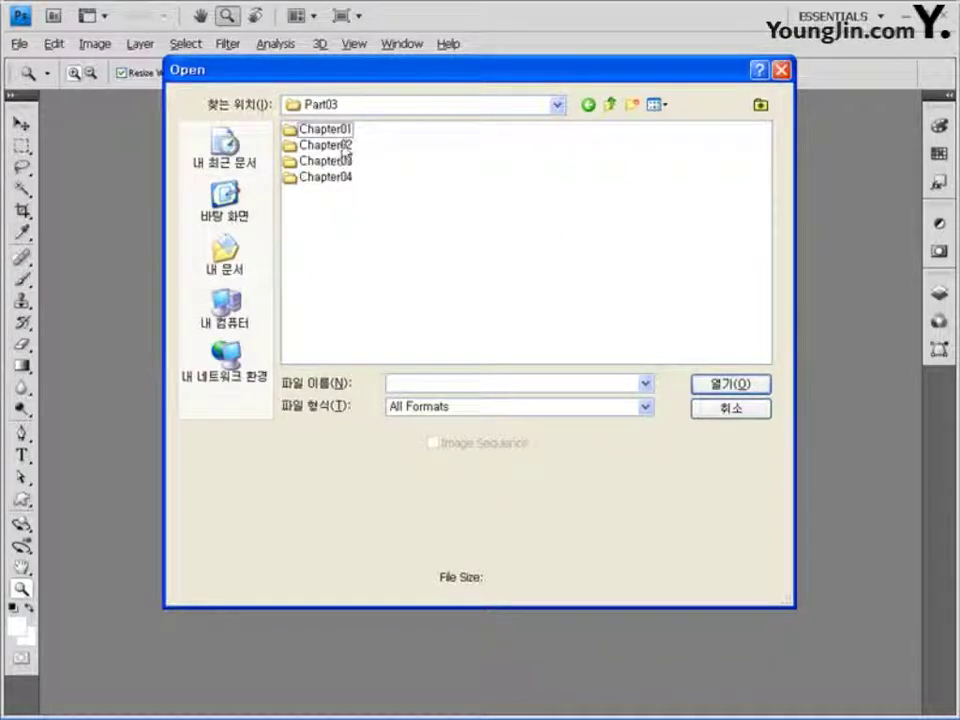
pyautogui.doubleClick(330, 146)
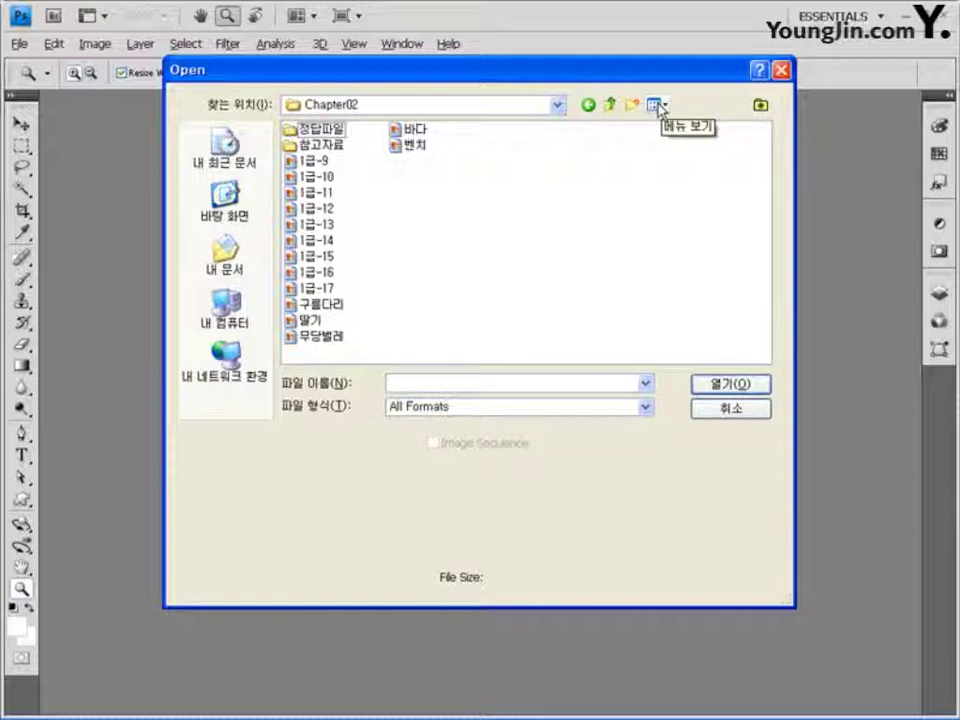
pyautogui.click(330, 304)
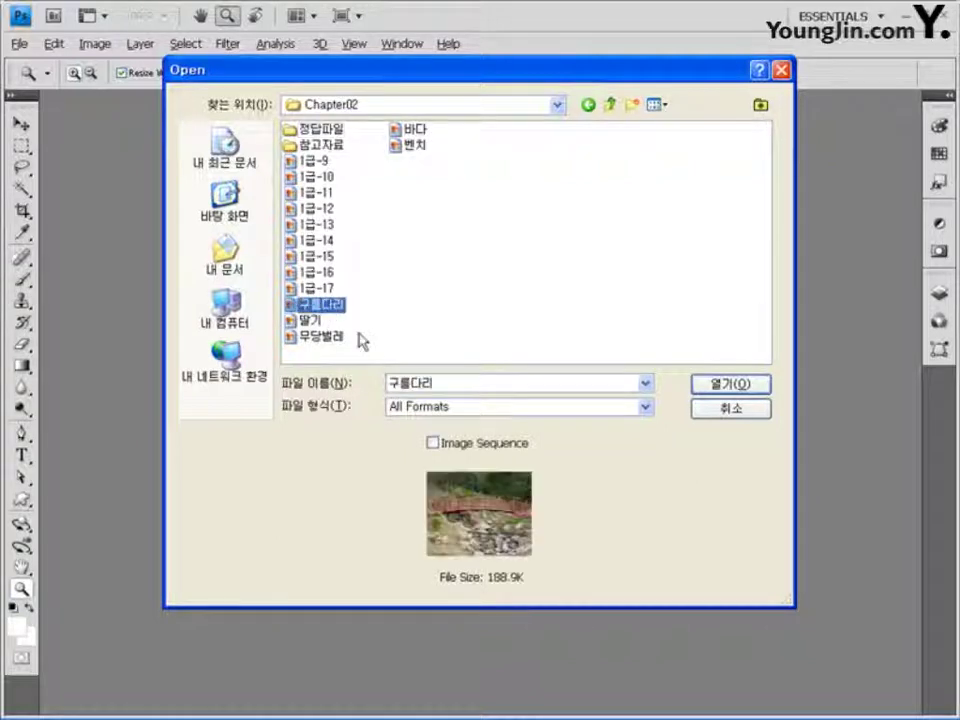
pyautogui.keyDown('ctrl'); pyautogui.click(320, 336); pyautogui.keyUp('ctrl')
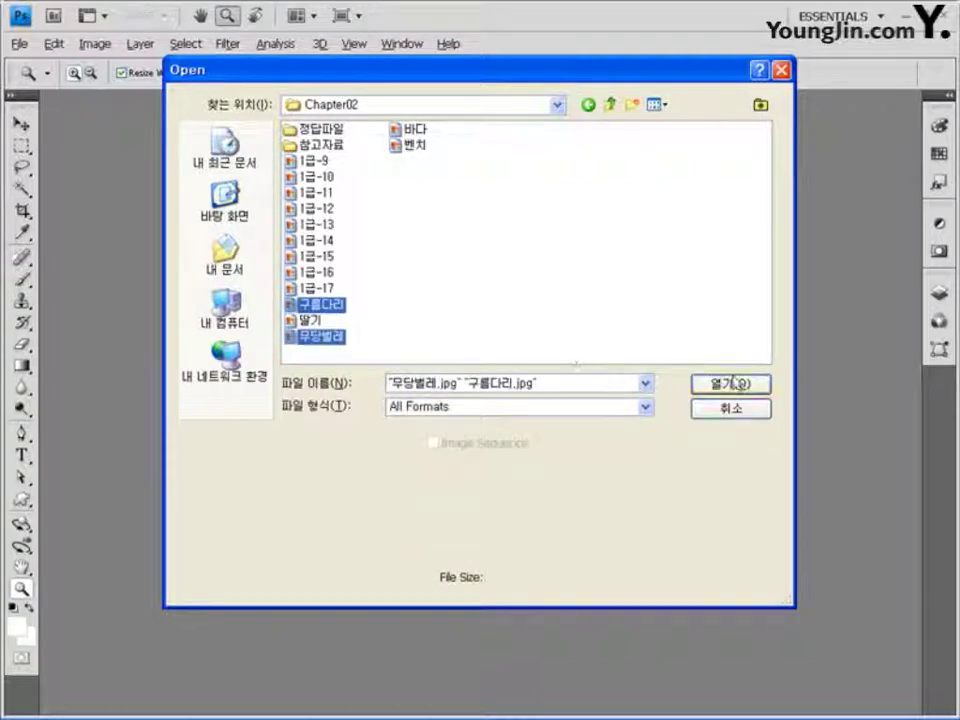
pyautogui.click(741, 387)
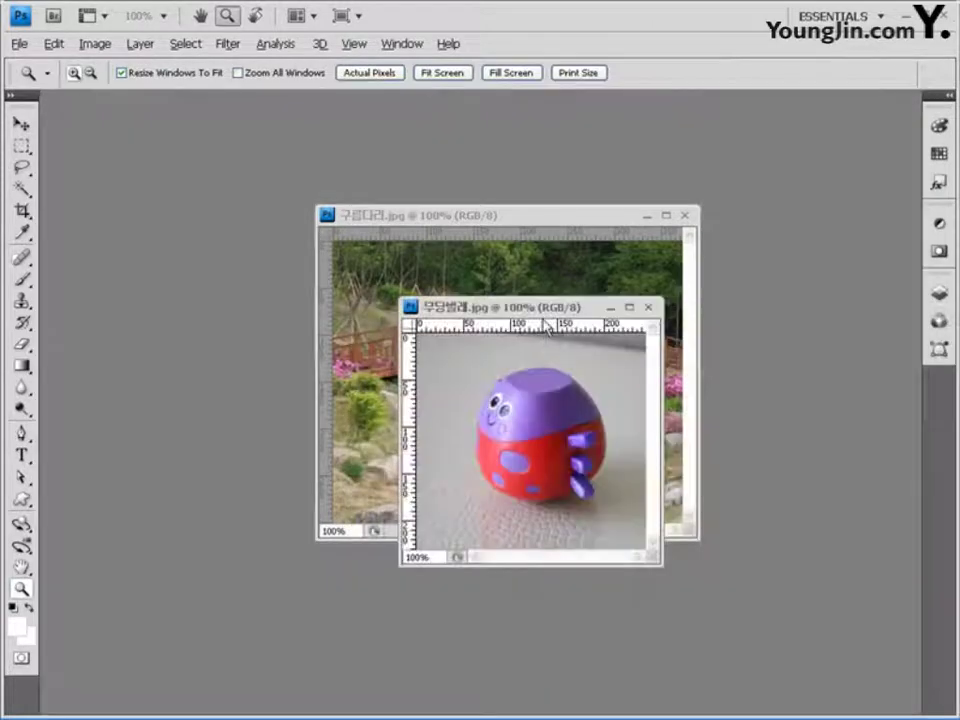
pyautogui.moveTo(507, 225); pyautogui.dragTo(265, 129)
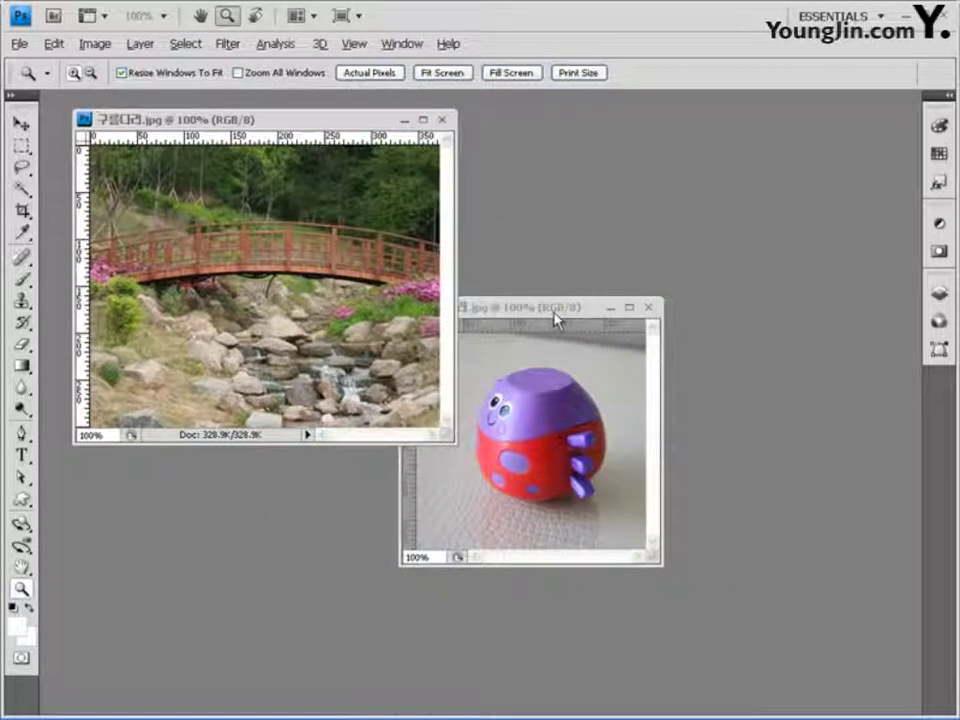
pyautogui.moveTo(562, 306); pyautogui.dragTo(625, 193)
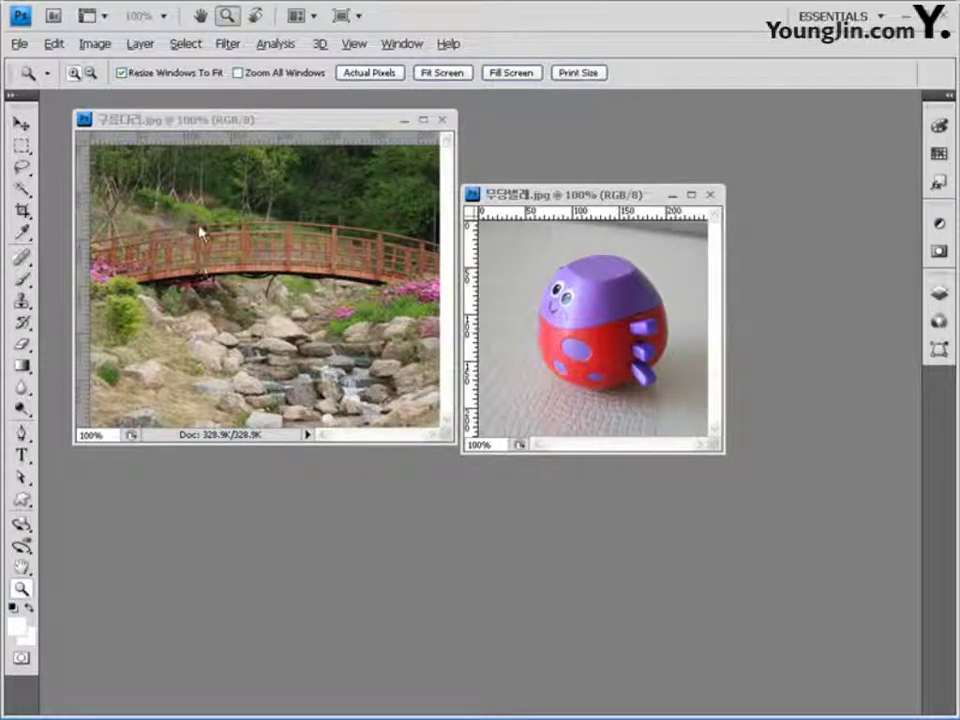
# - Try selecting the ladybug toy by Magic Wand selection of its grey background and inverting it, and deselect everything
pyautogui.click(21, 167)
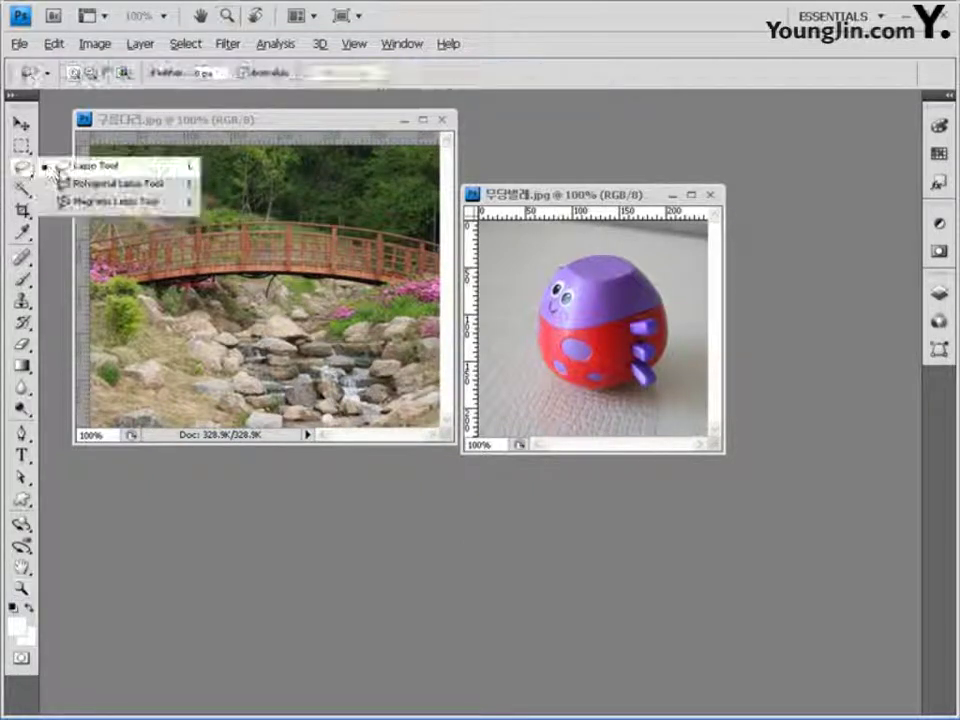
pyautogui.click(100, 184)
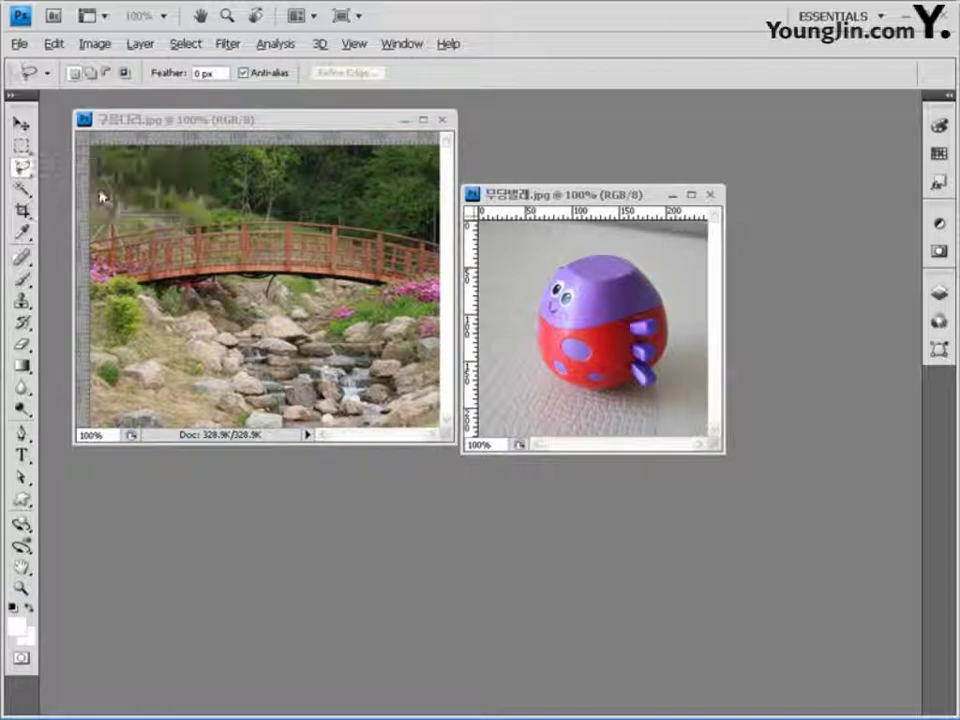
pyautogui.click(21, 188)
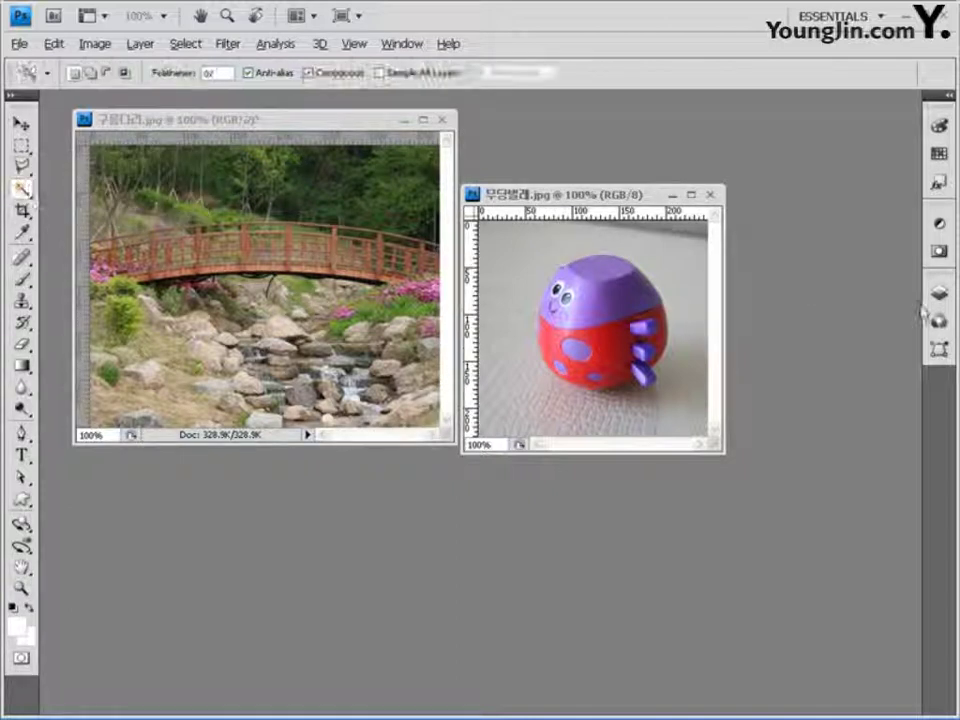
pyautogui.click(583, 242)
pyautogui.keyDown('shift'); pyautogui.click(690, 375); pyautogui.keyUp('shift')
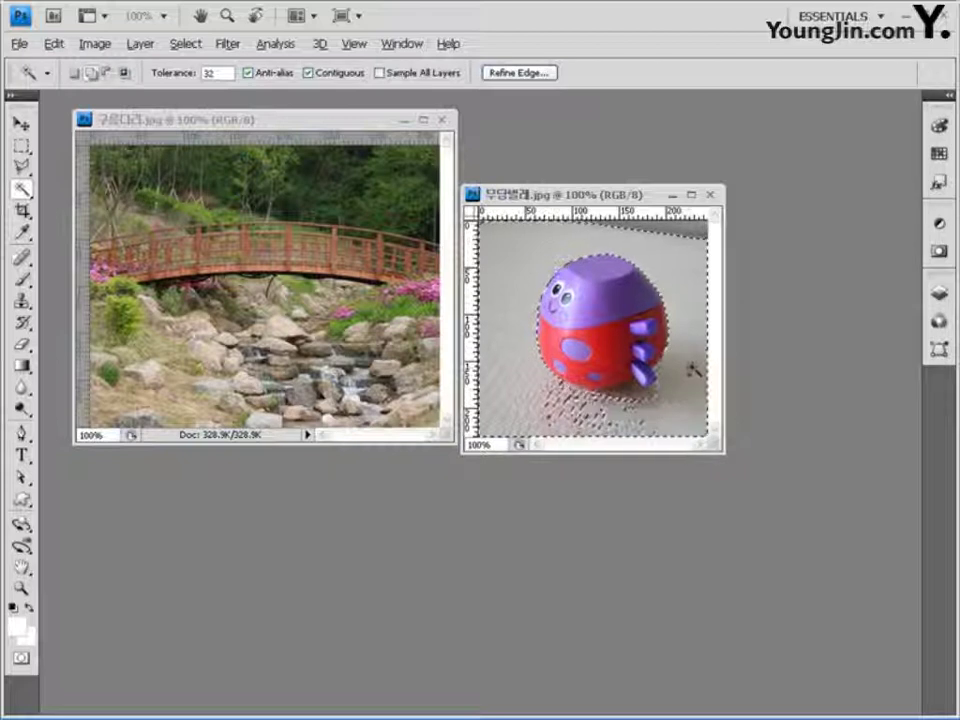
pyautogui.keyDown('shift'); pyautogui.click(572, 395); pyautogui.keyUp('shift')
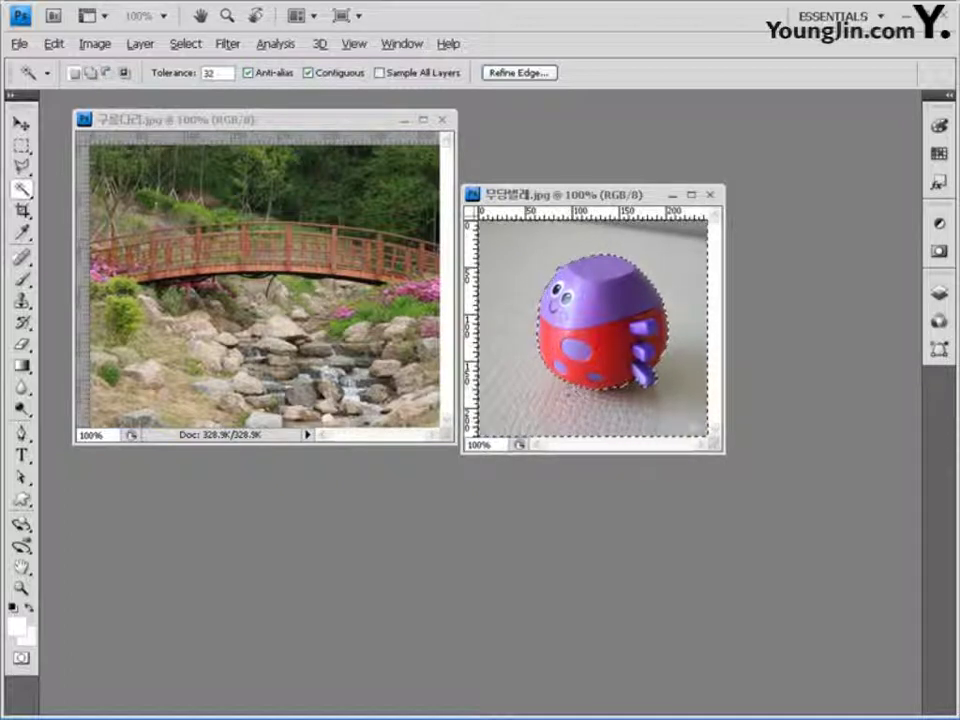
pyautogui.click(228, 43)
pyautogui.click(199, 96)
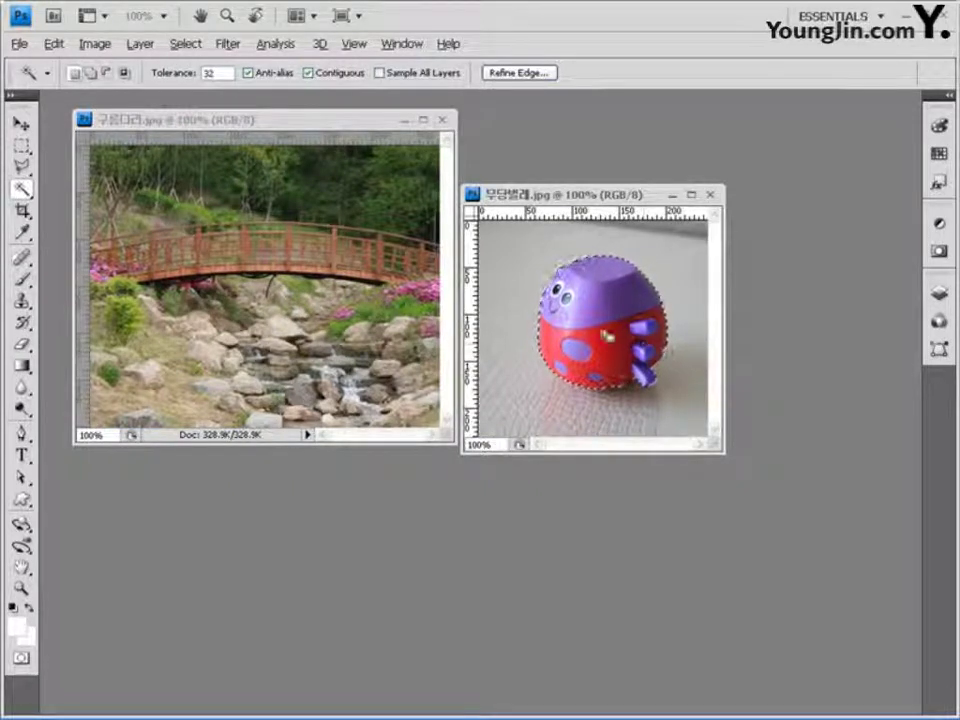
pyautogui.hotkey('ctrl', 'd')
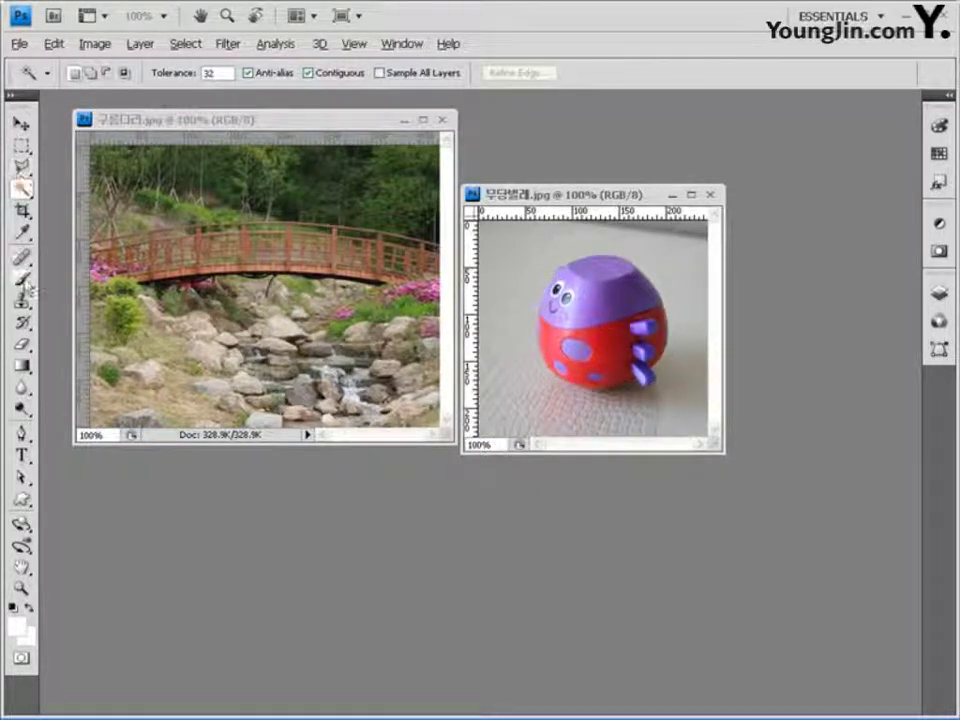
# - Trace a closed path around the ladybug toy's outline, including the protruding lowest leg, with the Pen tool in Paths mode at 200% zoom
pyautogui.click(21, 434)
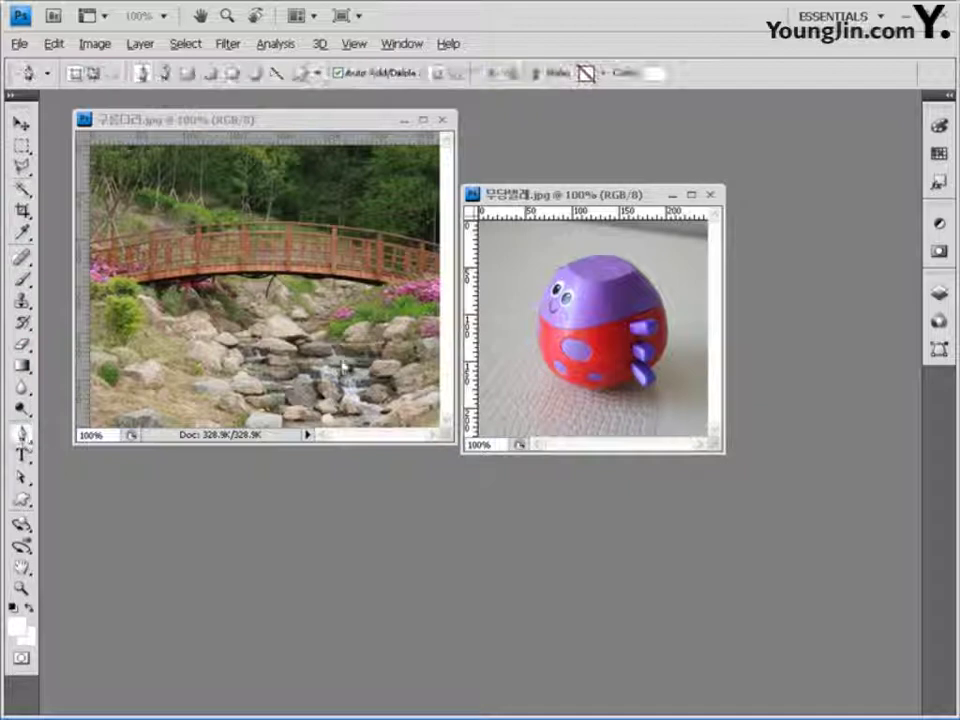
pyautogui.click(93, 74)
pyautogui.hotkey('ctrl', '+')
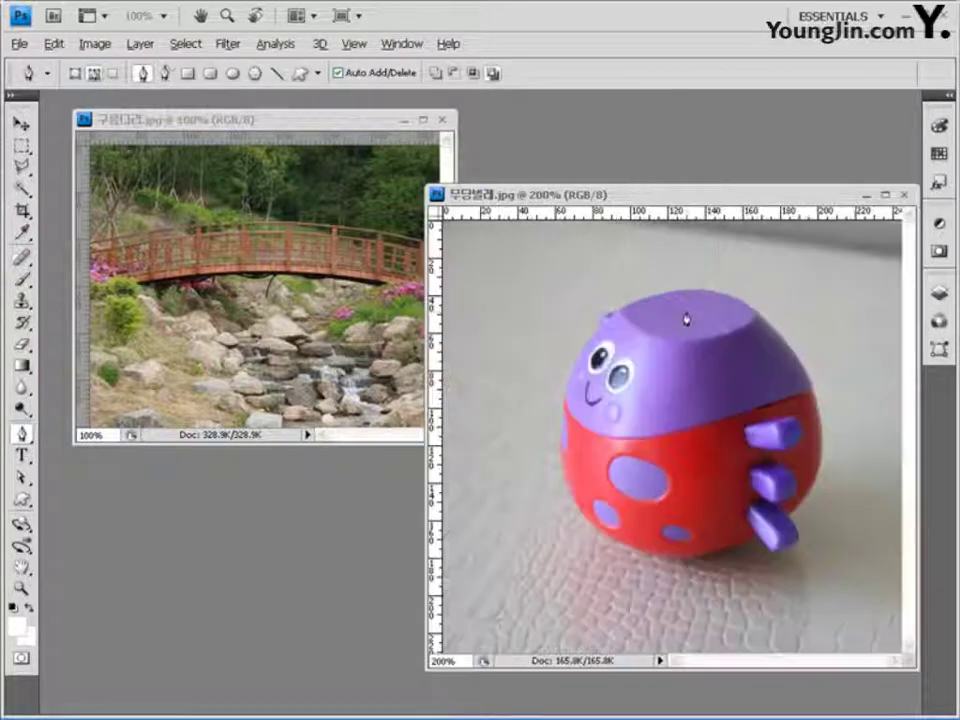
pyautogui.click(689, 291)
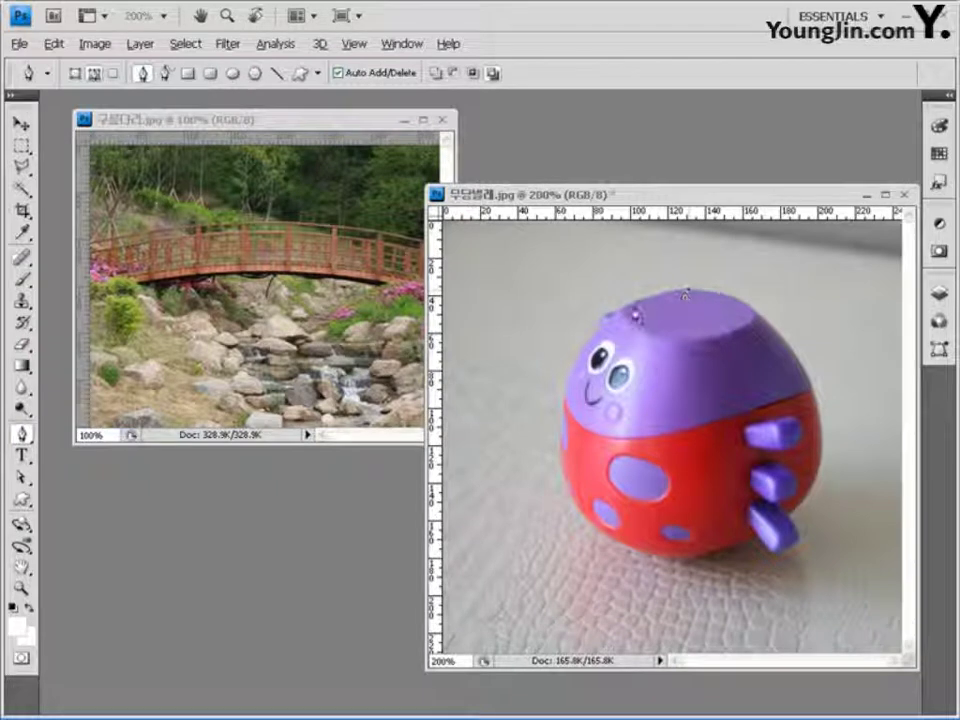
pyautogui.click(625, 307)
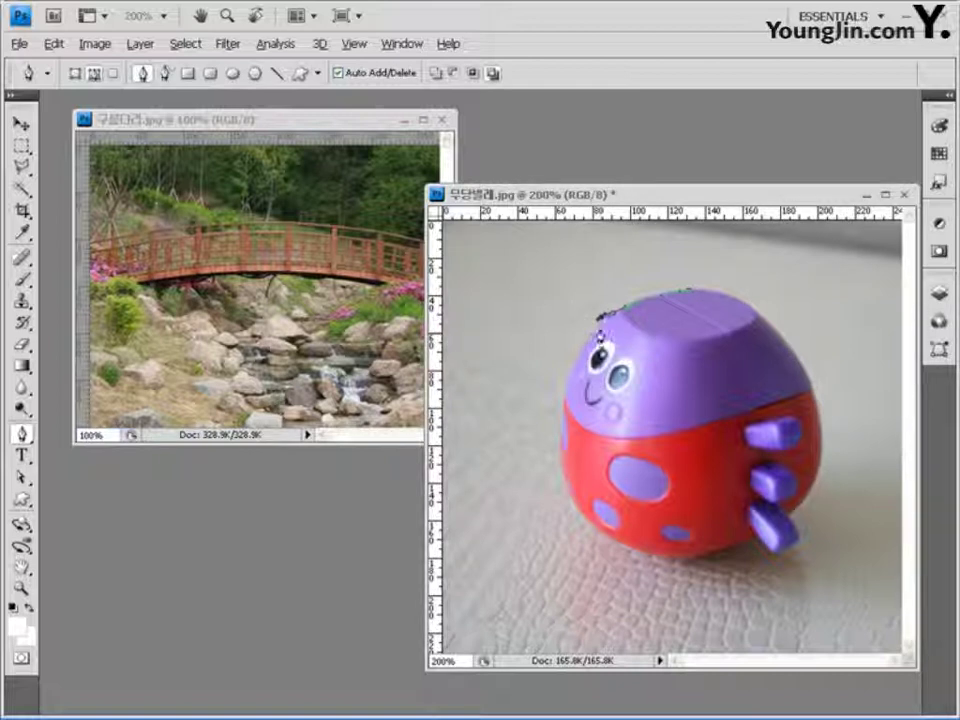
pyautogui.click(600, 337)
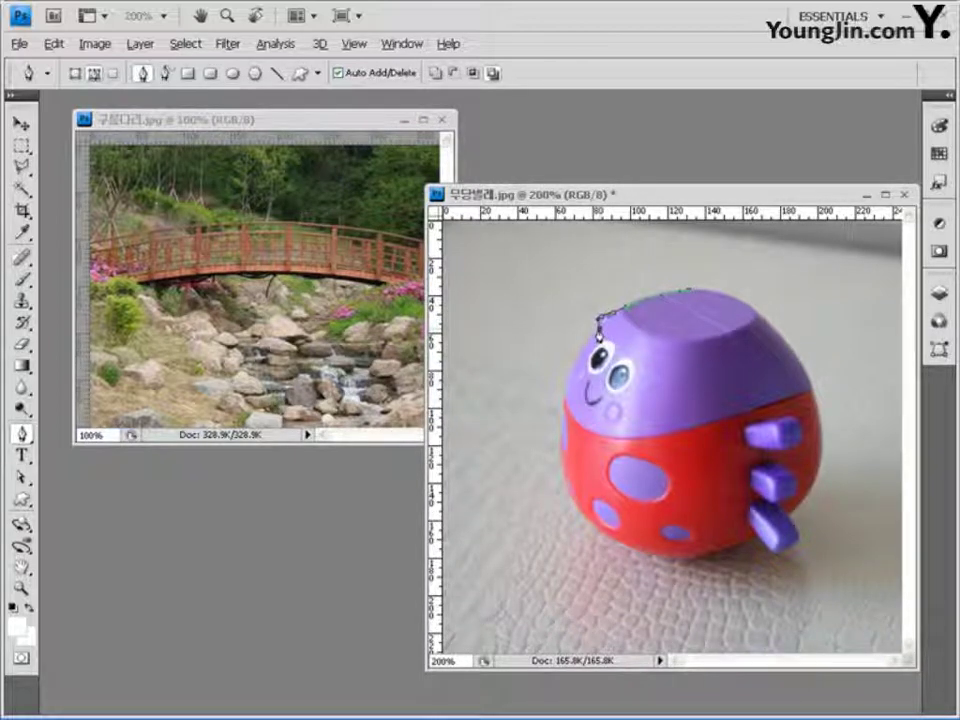
pyautogui.click(583, 364)
pyautogui.click(566, 400)
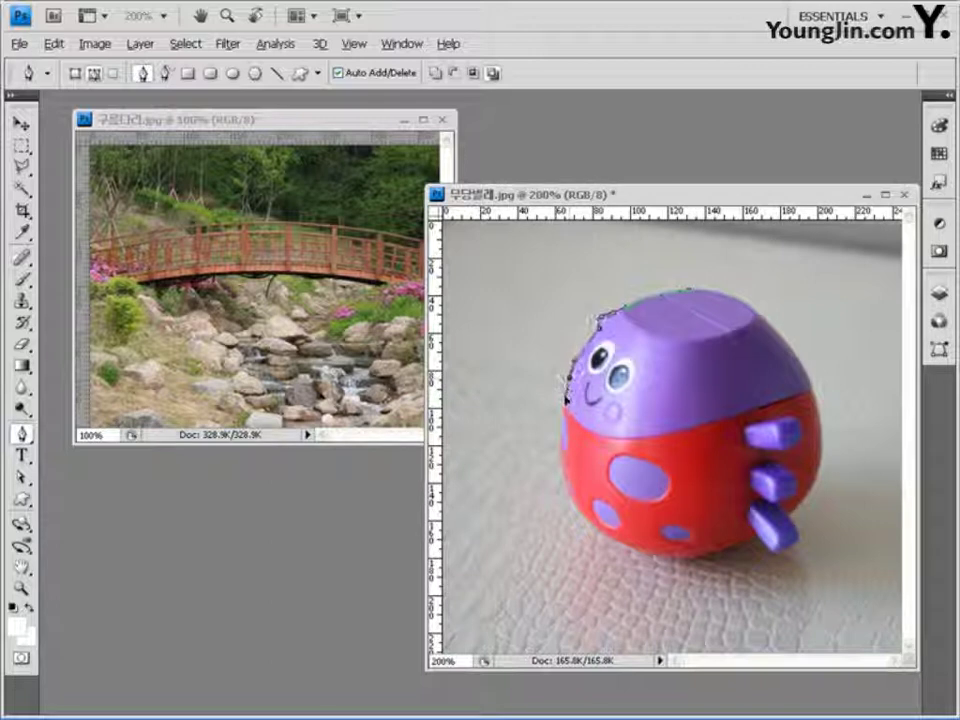
pyautogui.click(565, 409)
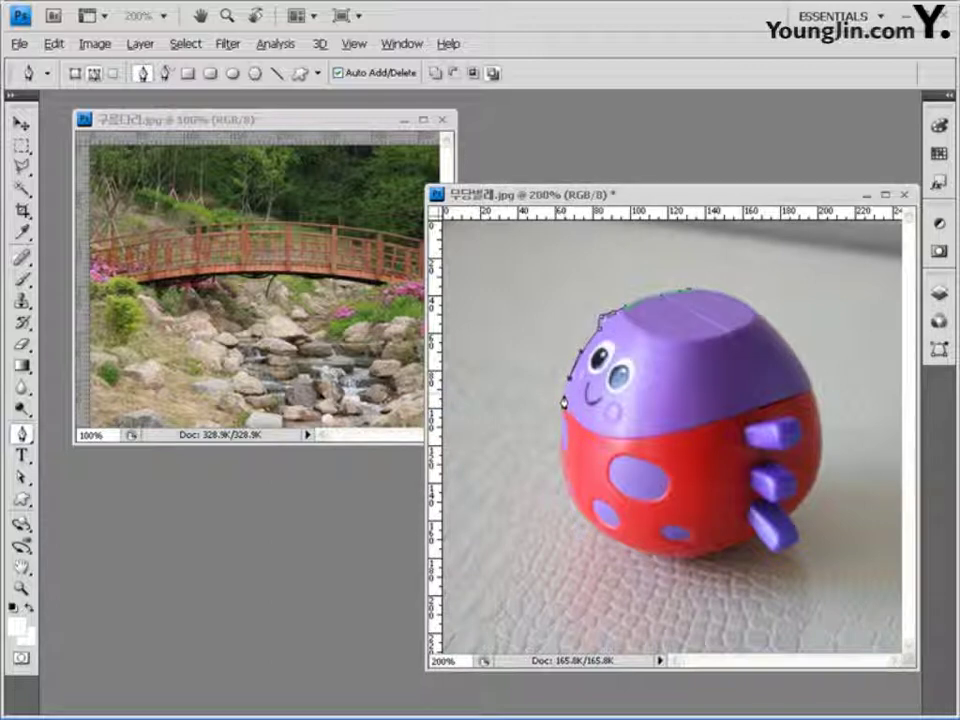
pyautogui.click(565, 404)
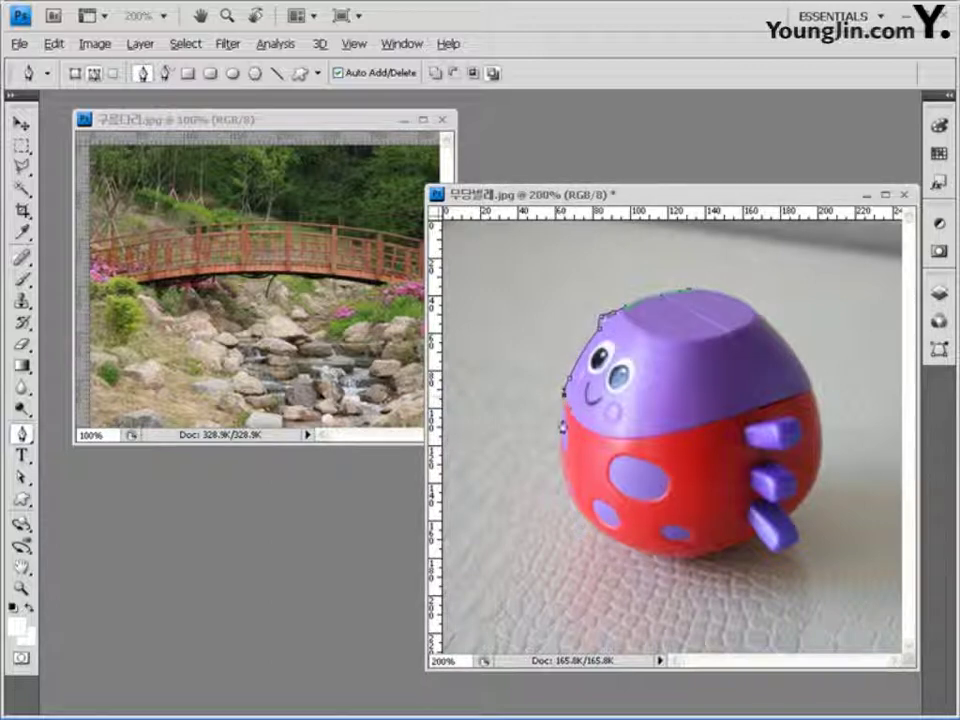
pyautogui.click(559, 450)
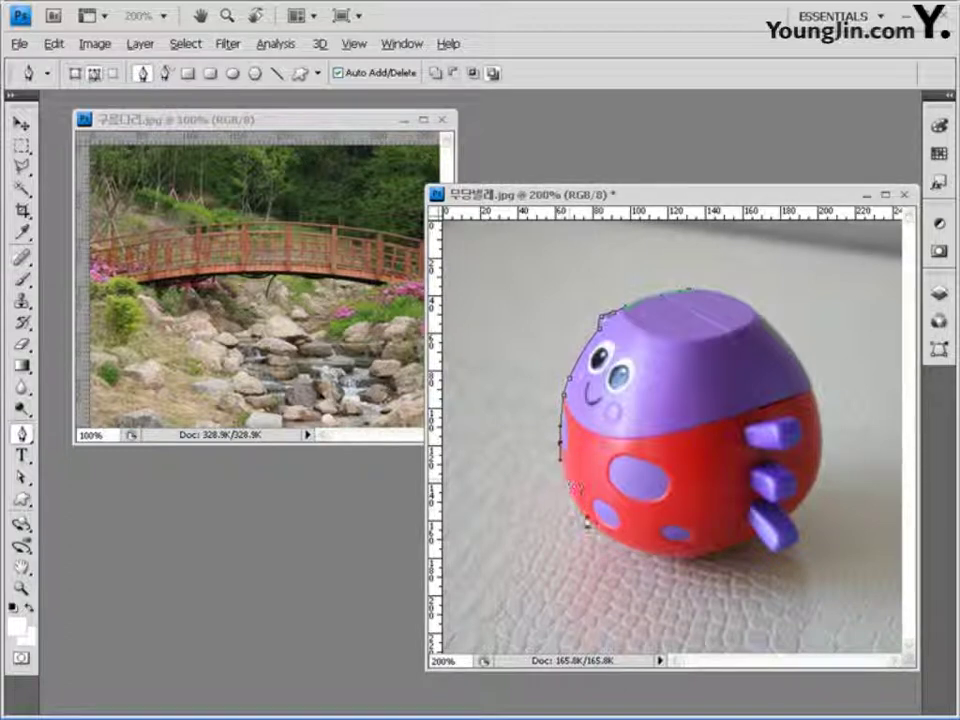
pyautogui.click(579, 514)
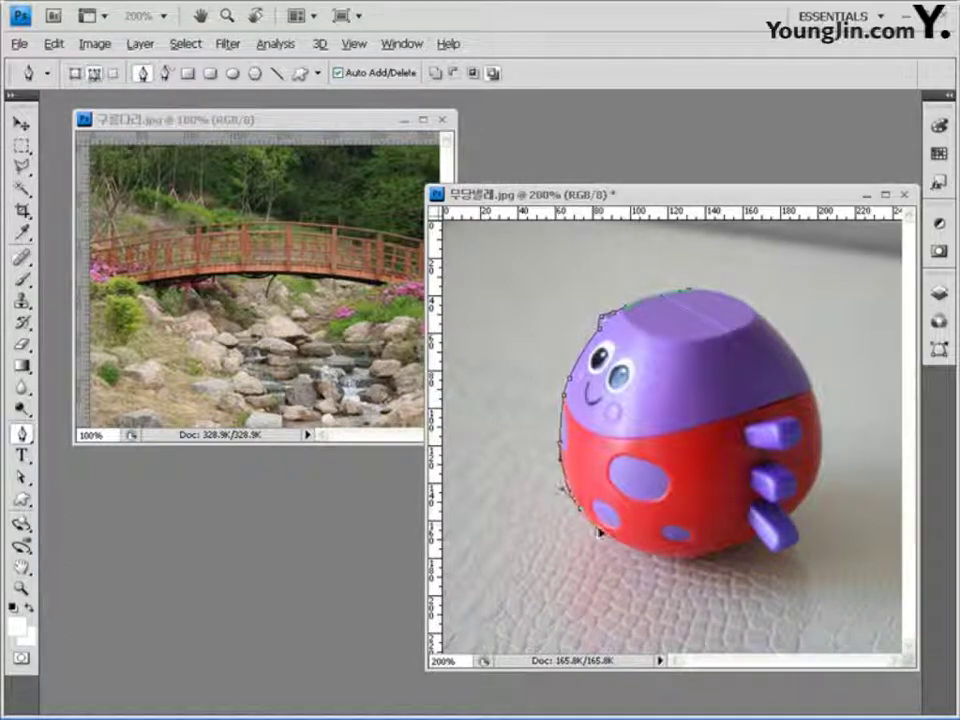
pyautogui.click(598, 538)
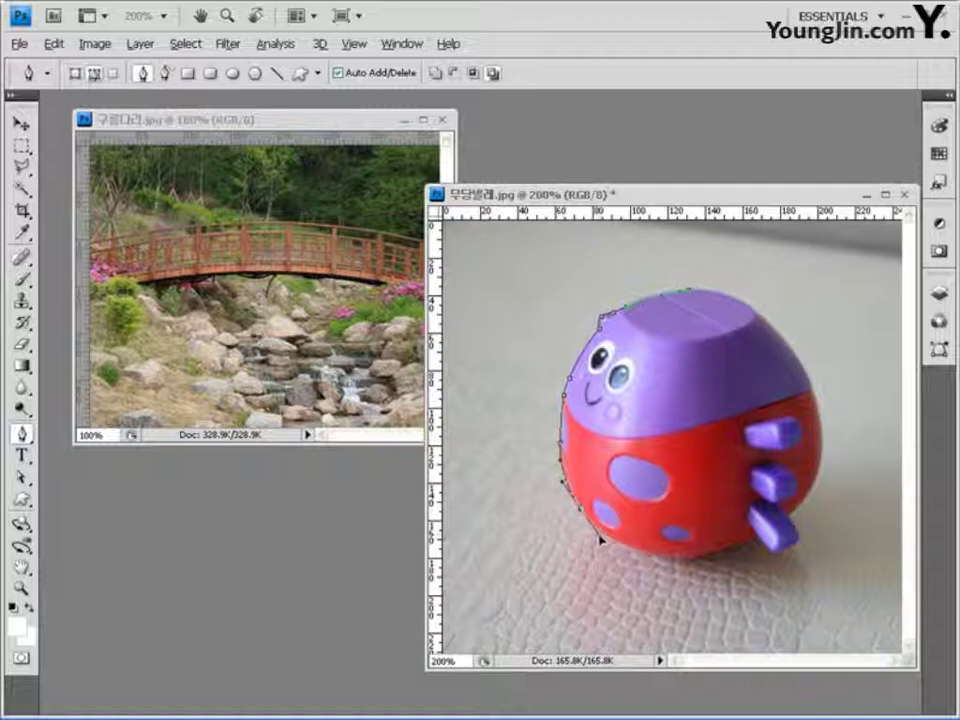
pyautogui.click(668, 557)
pyautogui.click(704, 558)
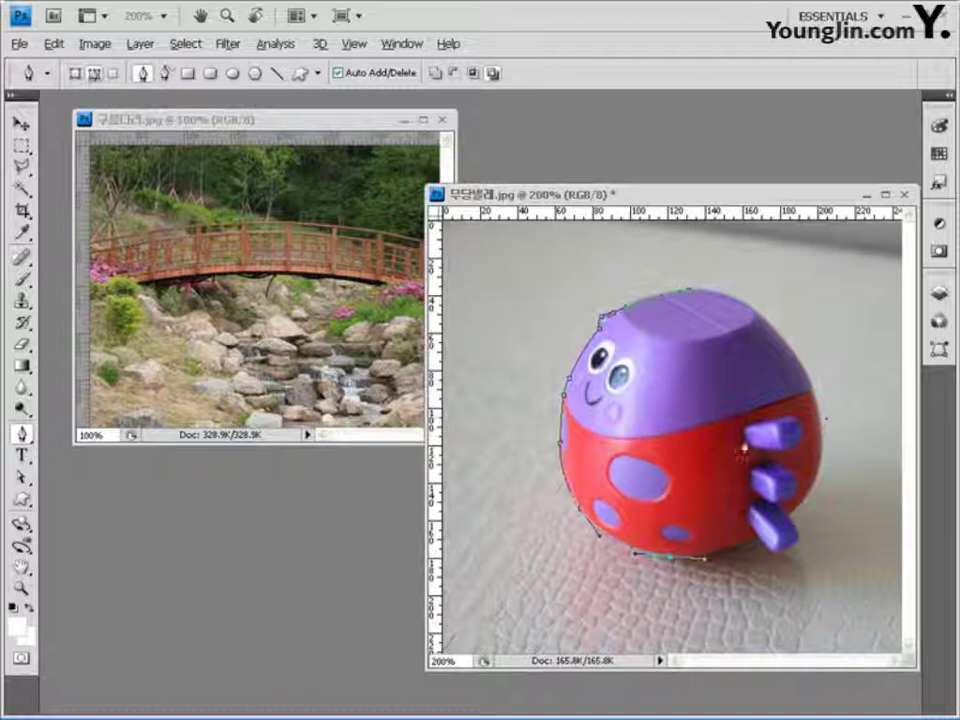
pyautogui.click(757, 544)
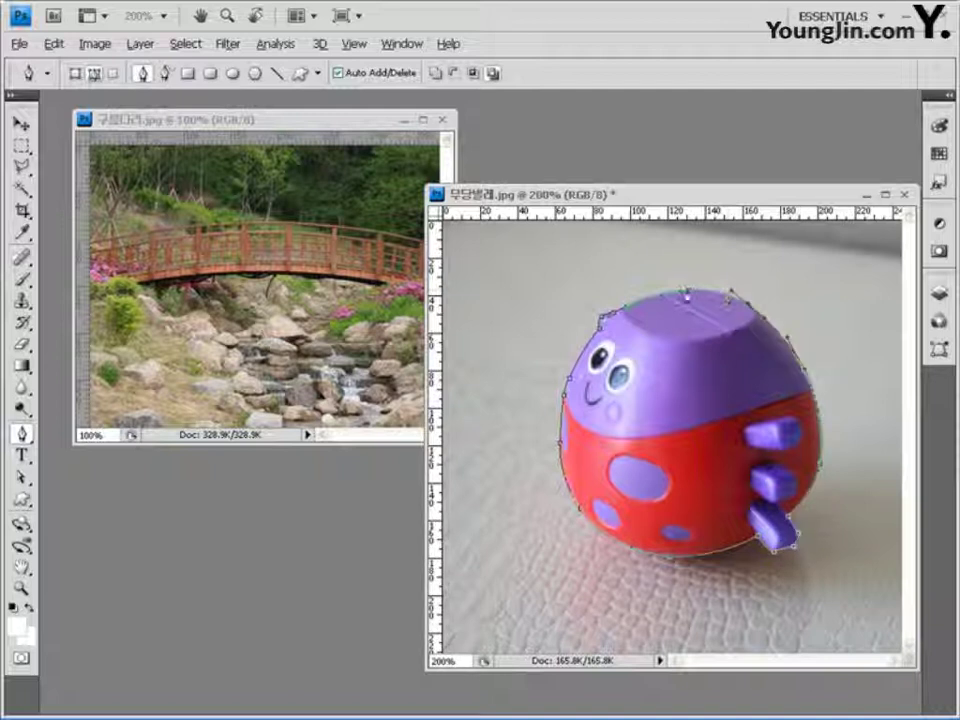
pyautogui.press('Return')
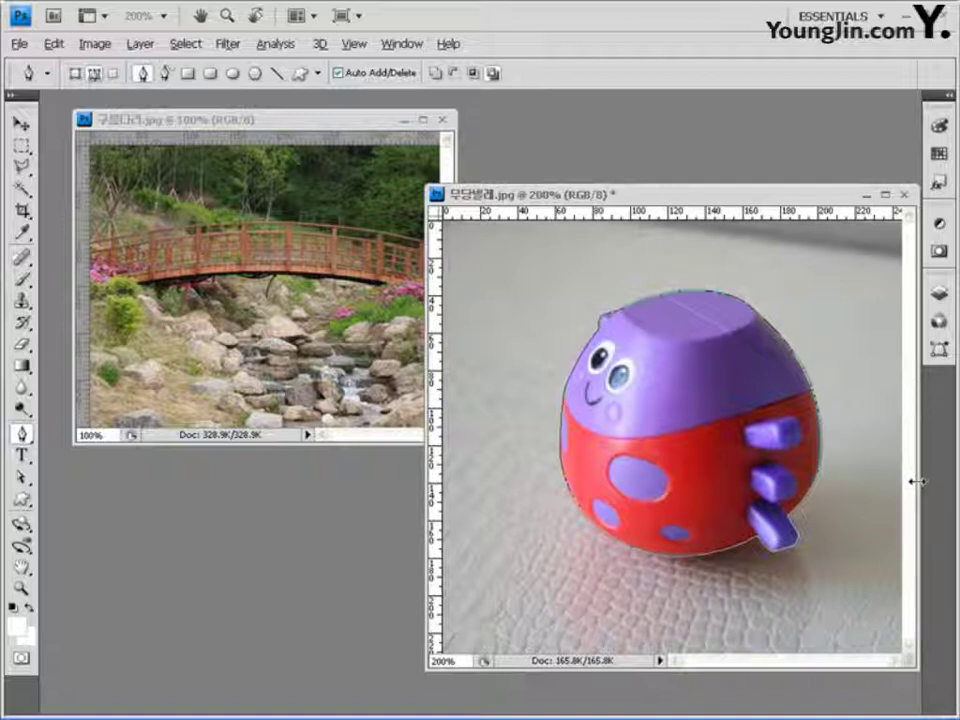
# - Load the ladybug toy's work path as a selection and deselect the path itself
pyautogui.click(940, 348)
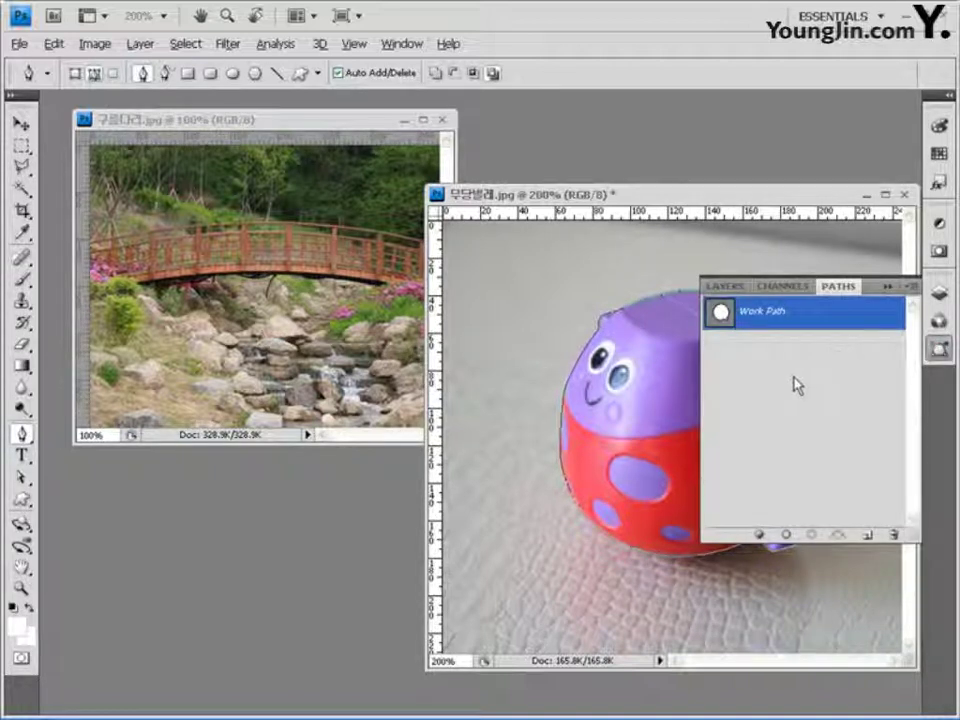
pyautogui.keyDown('ctrl'); pyautogui.click(720, 313); pyautogui.keyUp('ctrl')
pyautogui.click(793, 504)
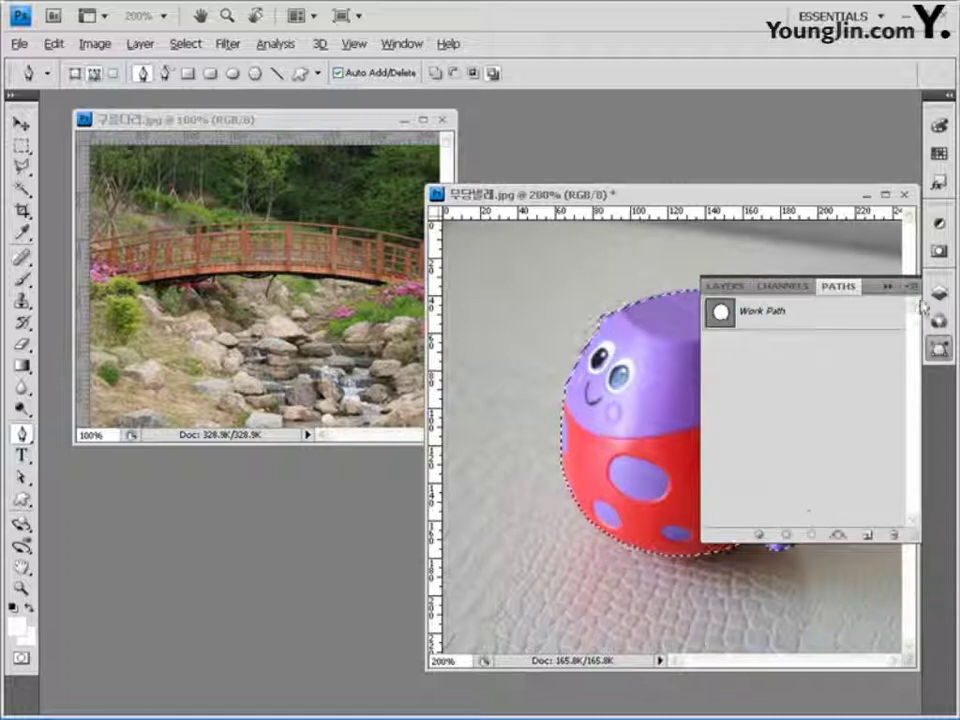
pyautogui.click(940, 348)
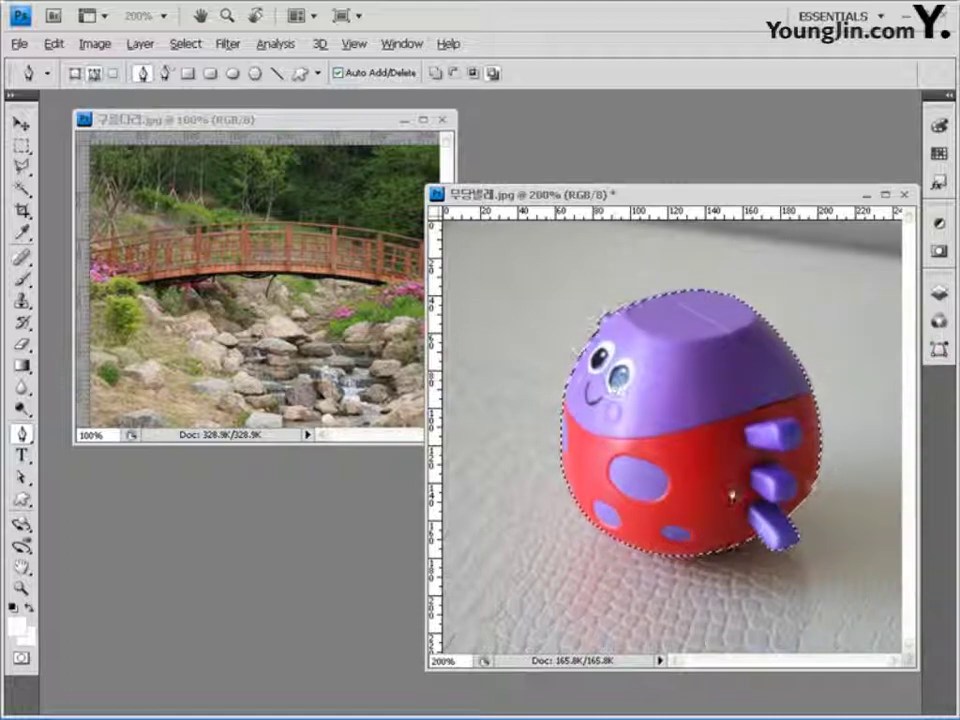
# - Copy the selected ladybug toy to the clipboard, keeping 무당벌레.jpg as the active image
pyautogui.click(54, 43)
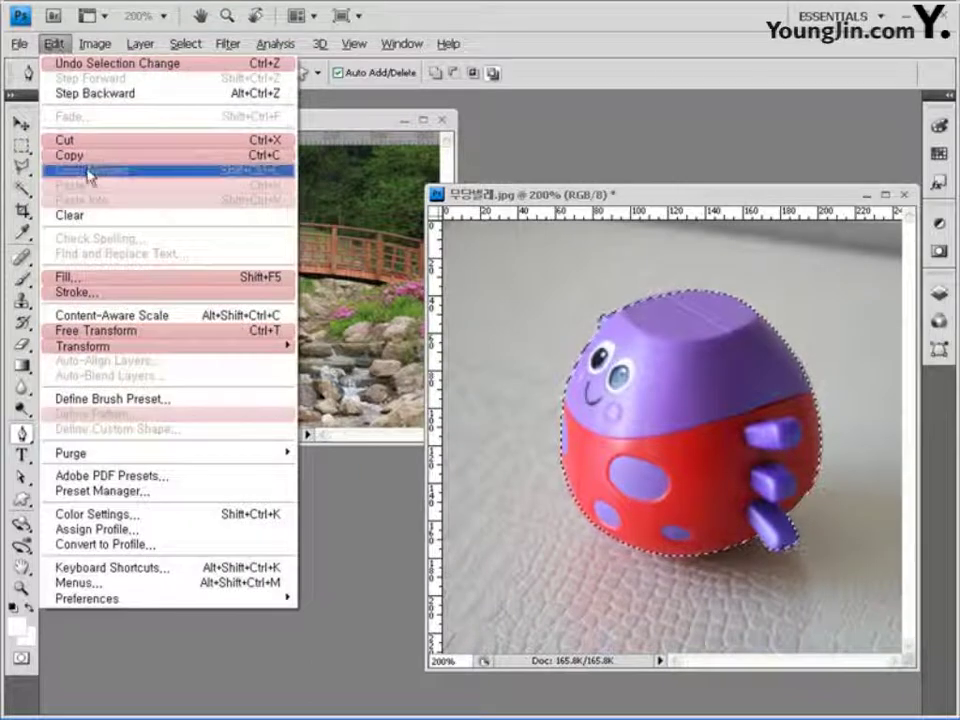
pyautogui.click(112, 157)
pyautogui.click(360, 118)
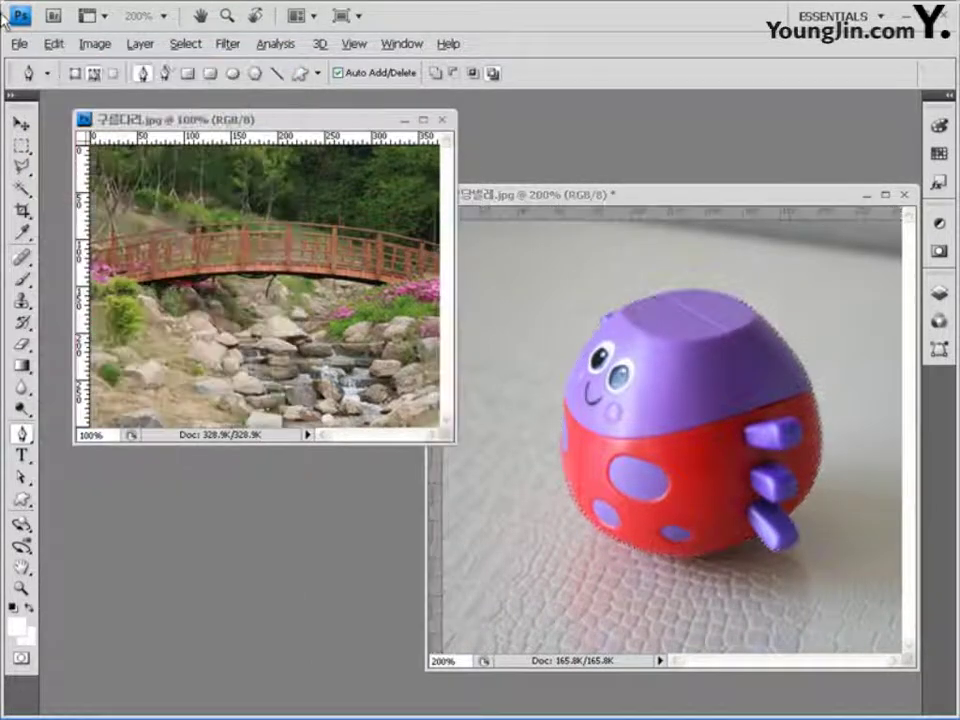
pyautogui.click(649, 197)
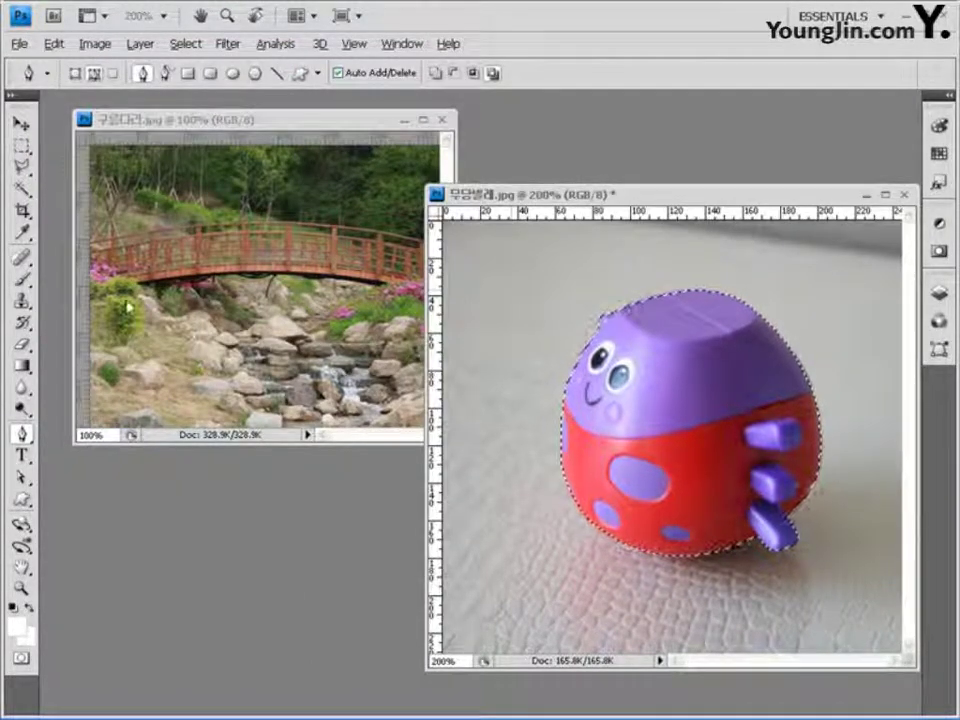
# - Move the selected ladybug toy into 구름다리.jpg, placing it on the rocks under the bridge, and minimize 무당벌레.jpg
pyautogui.press('v')
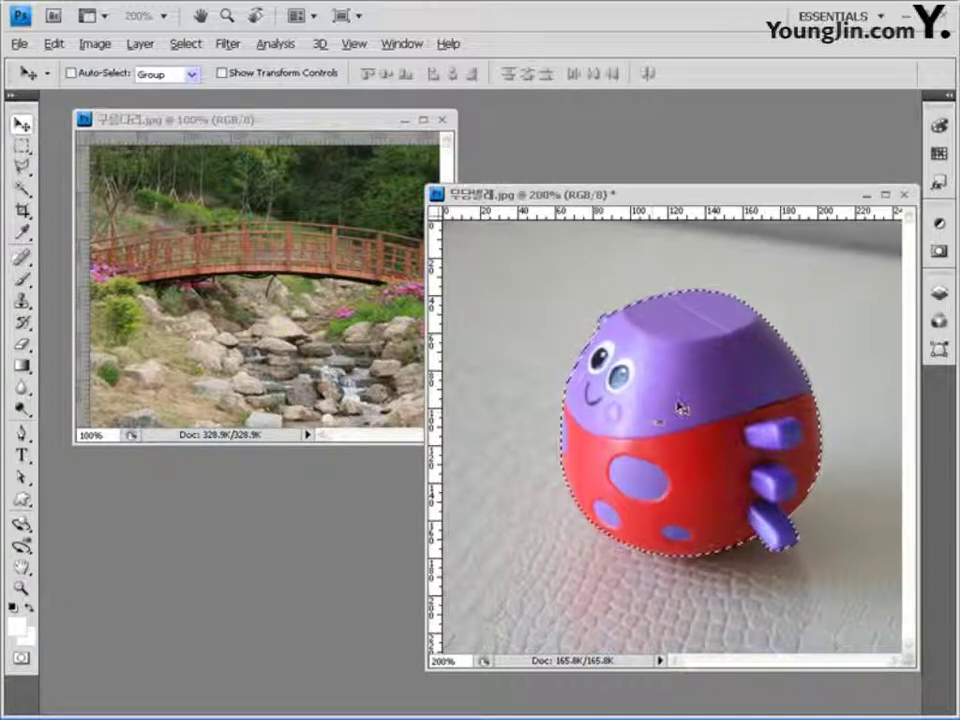
pyautogui.moveTo(677, 406); pyautogui.dragTo(359, 342)
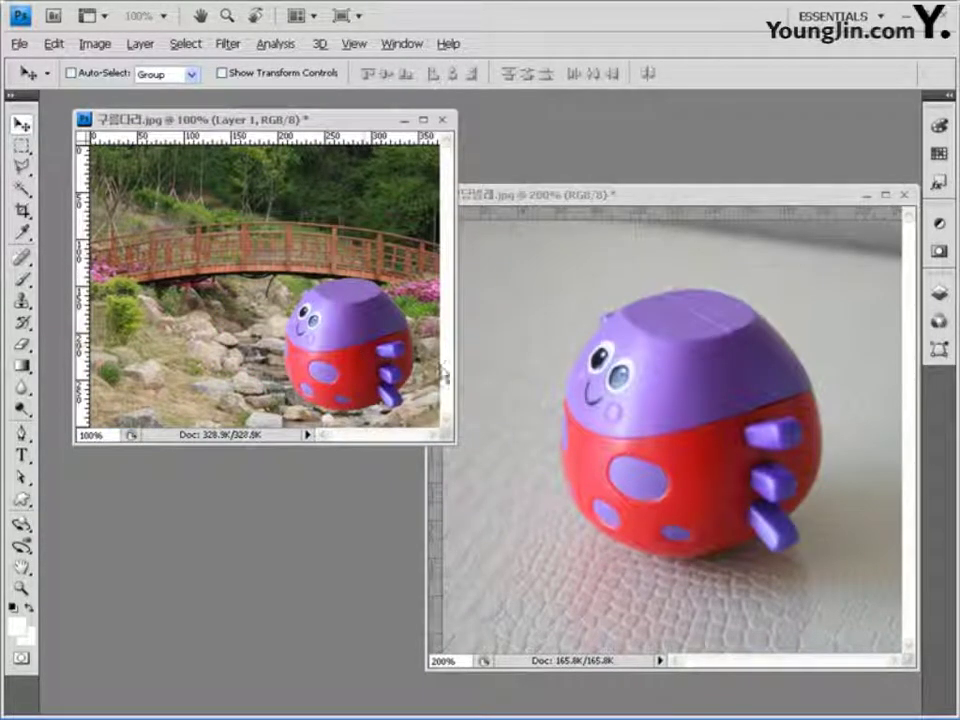
pyautogui.click(866, 195)
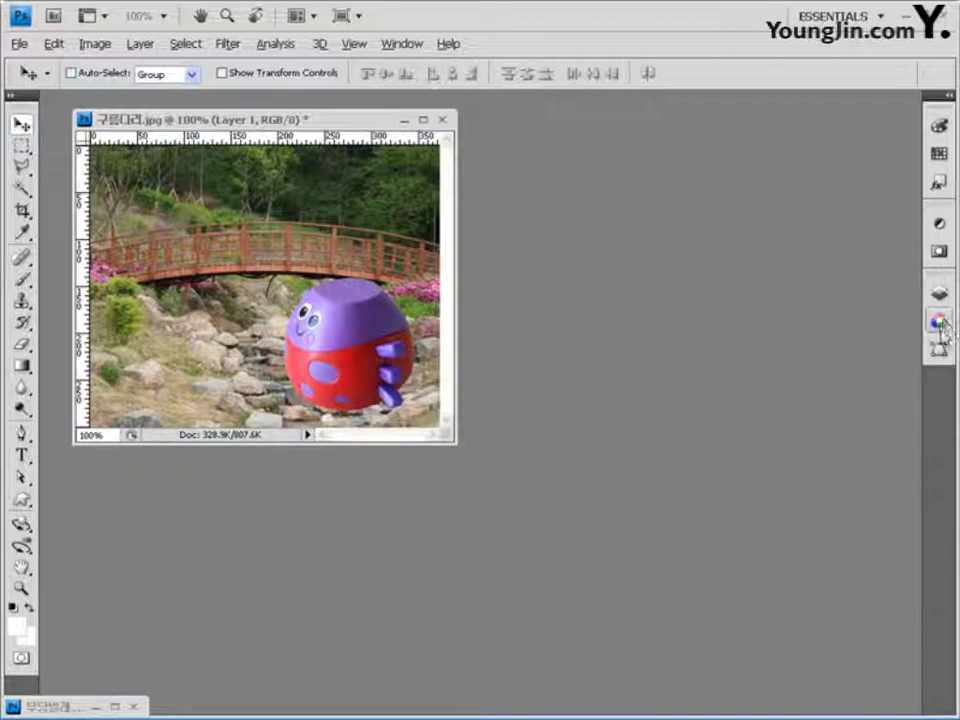
# - Add a Hue/Saturation adjustment layer above the ladybug layer with Colorize on, Hue 220 and Saturation 50
pyautogui.click(938, 291)
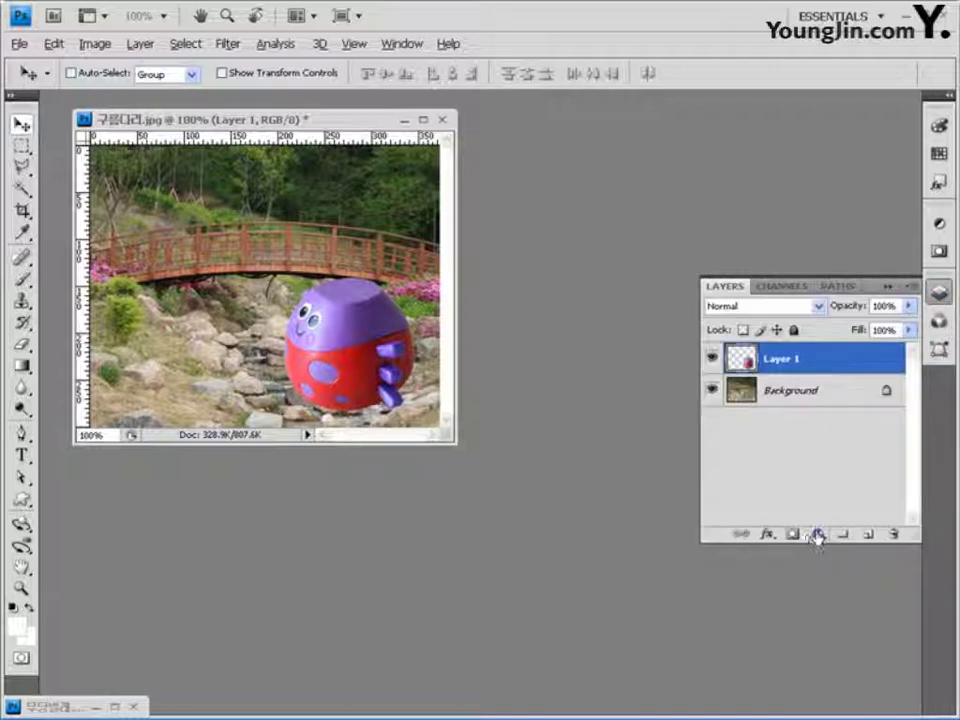
pyautogui.click(818, 535)
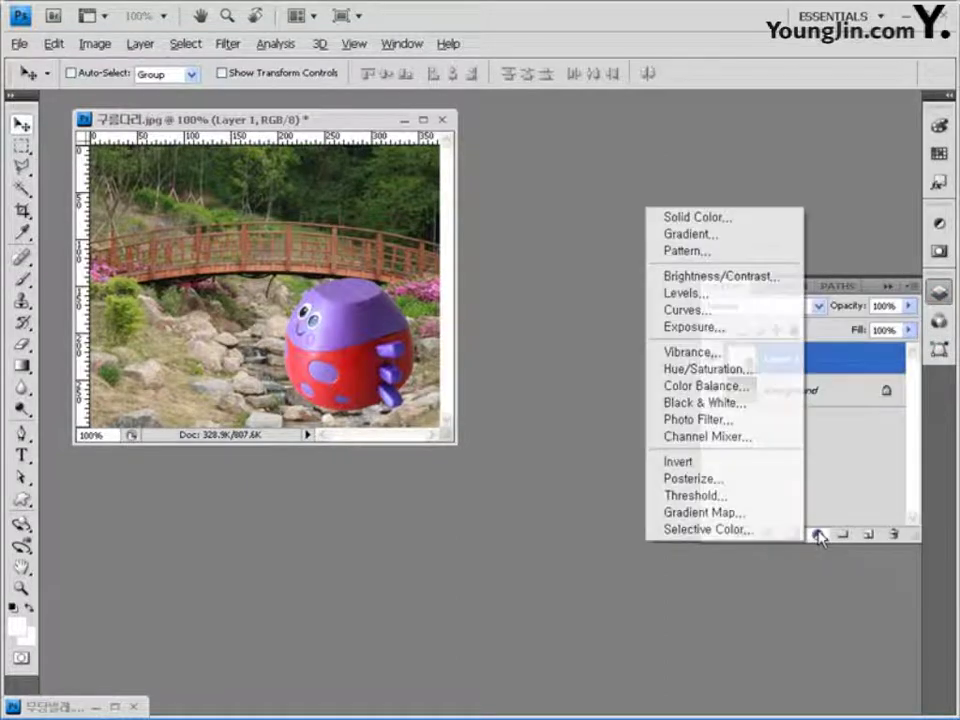
pyautogui.click(744, 372)
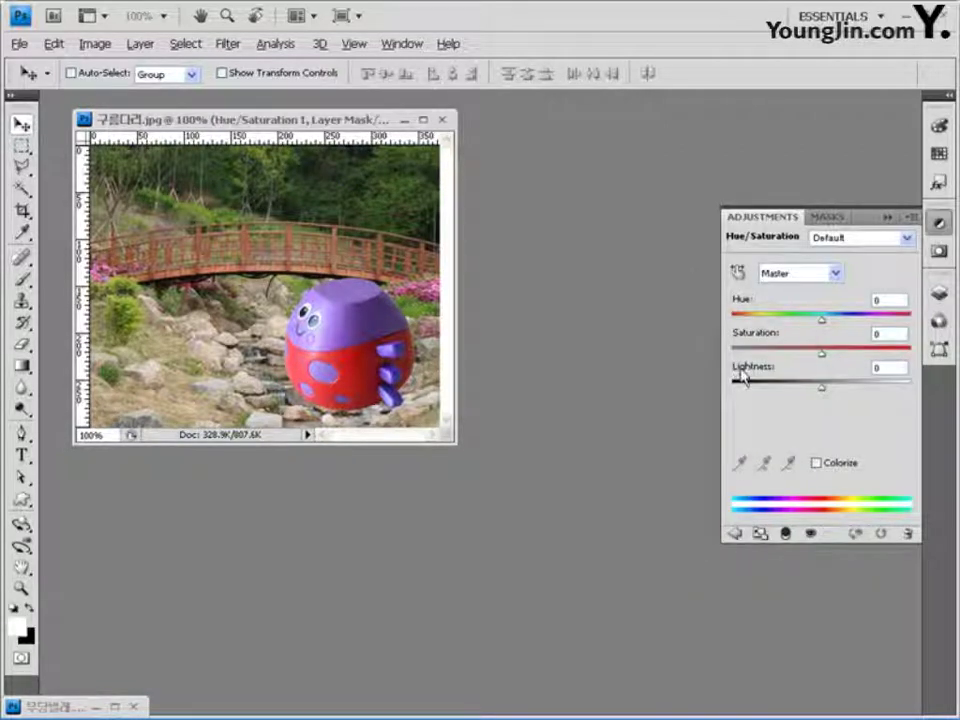
pyautogui.click(830, 467)
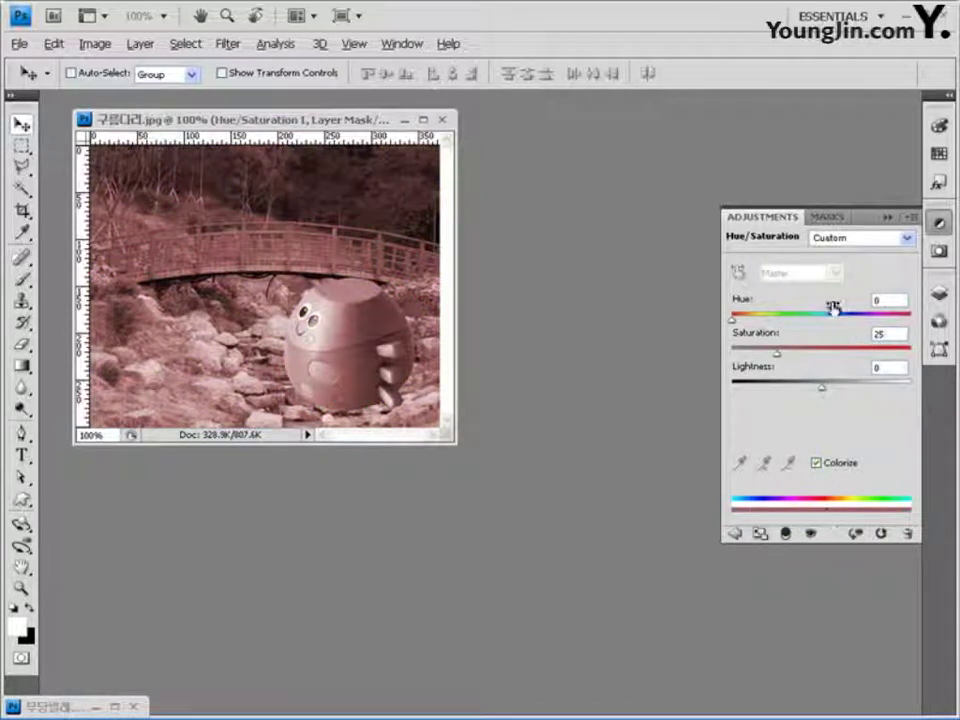
pyautogui.click(887, 300)
pyautogui.write('220')
pyautogui.click(883, 333)
pyautogui.write('50')
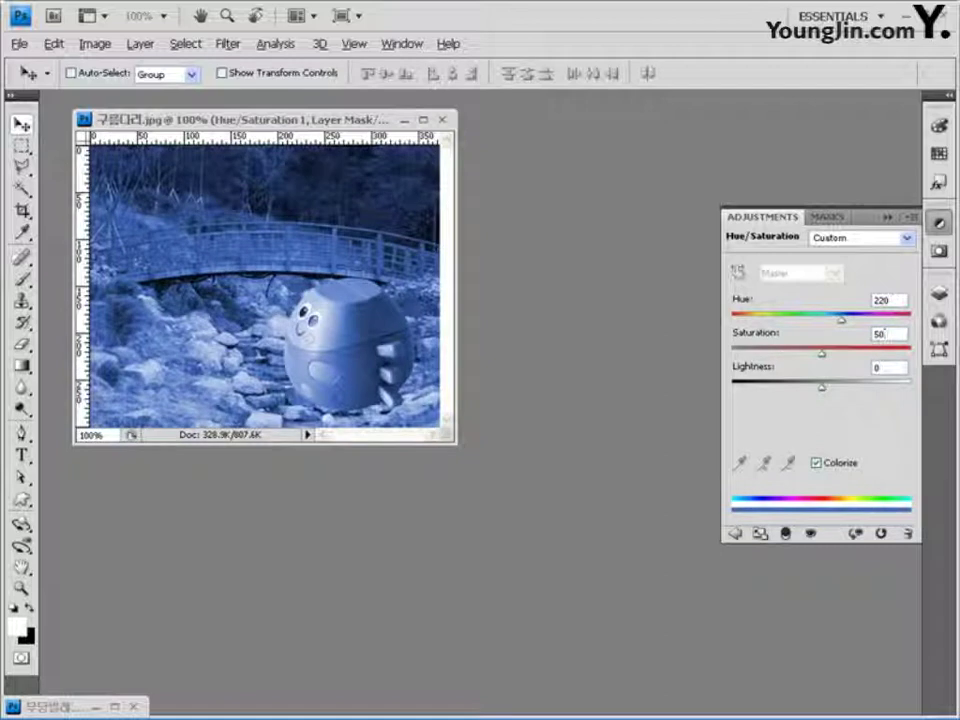
# - Try the Hue/Saturation layer beneath the ladybug layer, and restore it to the top of the layer stack
pyautogui.click(940, 290)
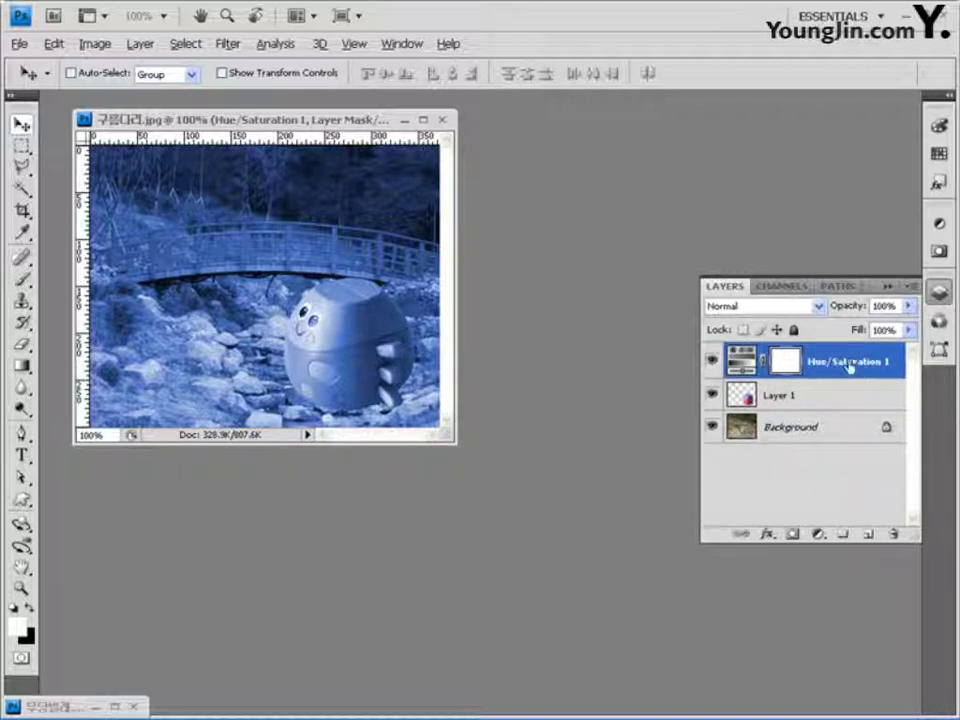
pyautogui.moveTo(851, 369); pyautogui.dragTo(853, 404)
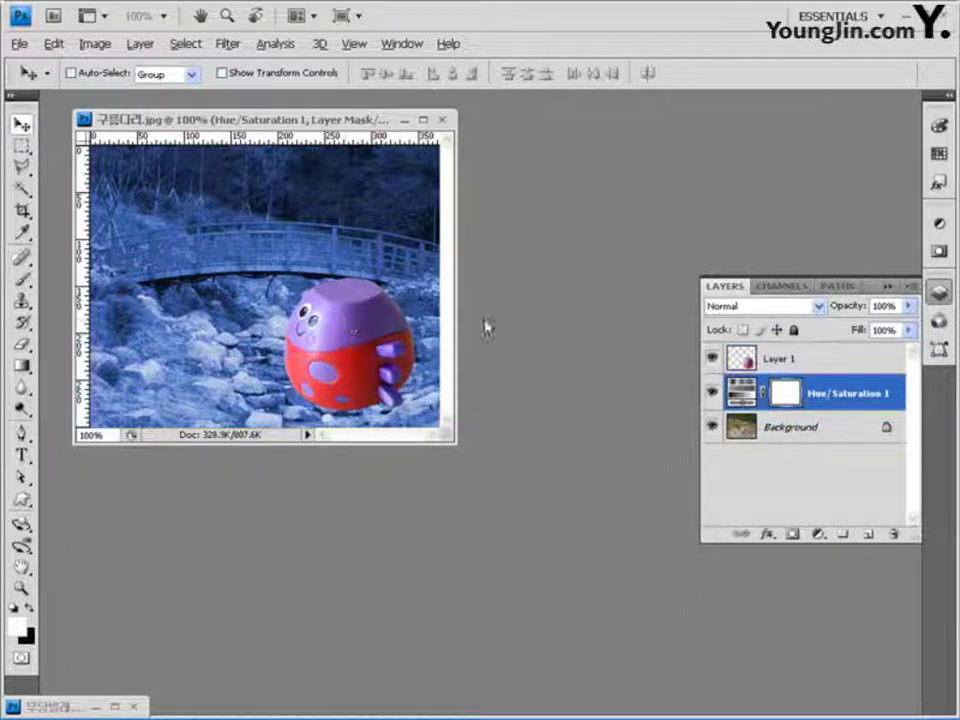
pyautogui.moveTo(793, 394); pyautogui.dragTo(849, 352)
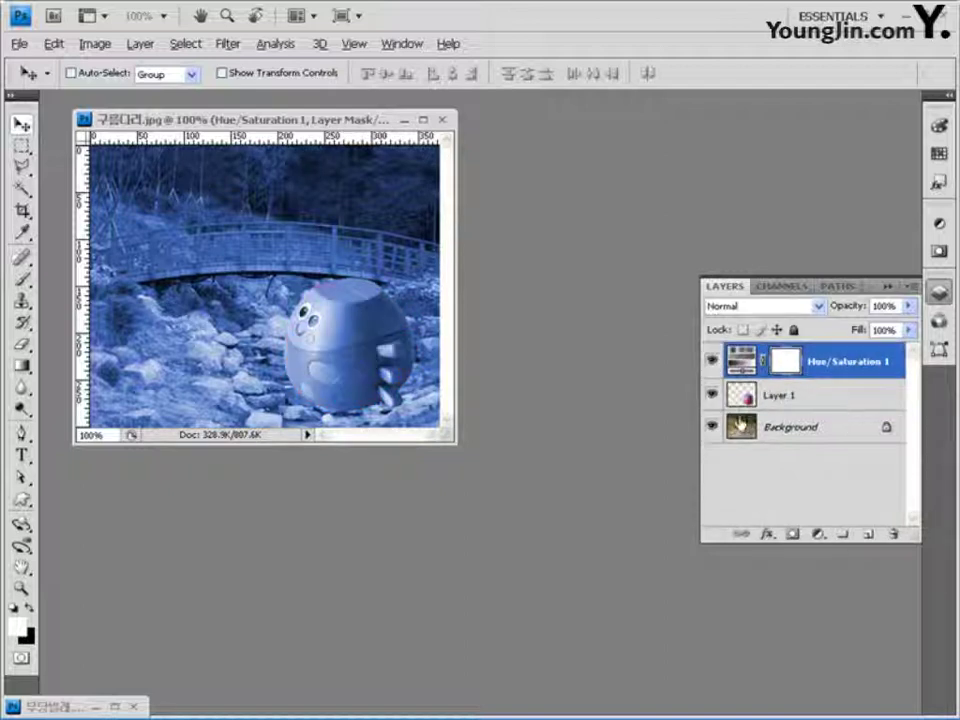
# - Clip the Hue/Saturation layer to the ladybug layer, trying the release and re-creation of the clipping mask
pyautogui.keyDown('alt'); pyautogui.click(822, 378); pyautogui.keyUp('alt')
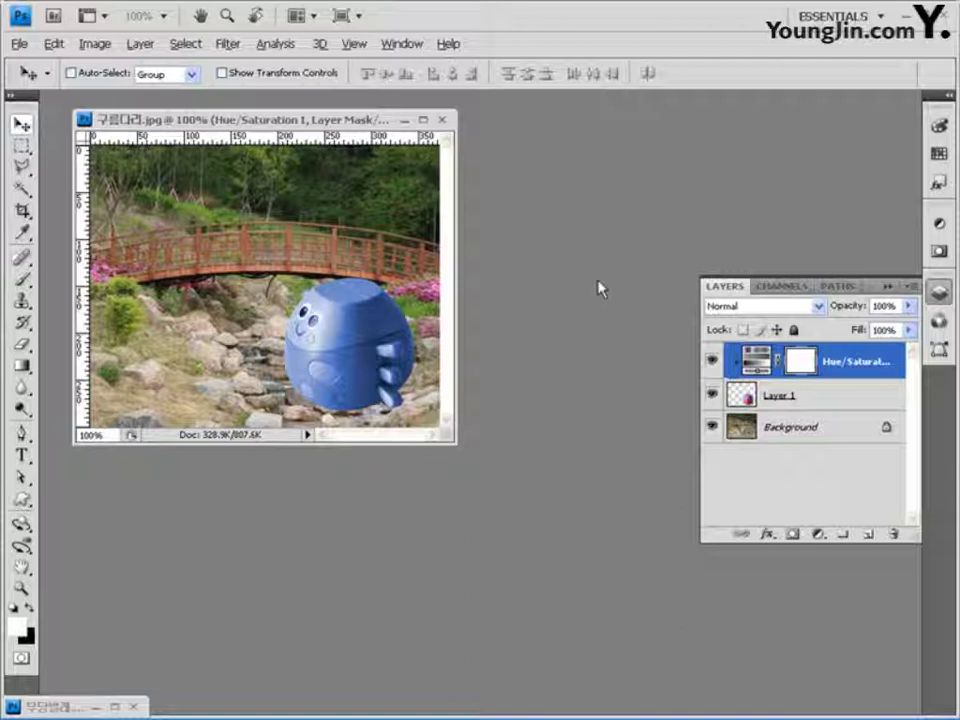
pyautogui.click(138, 44)
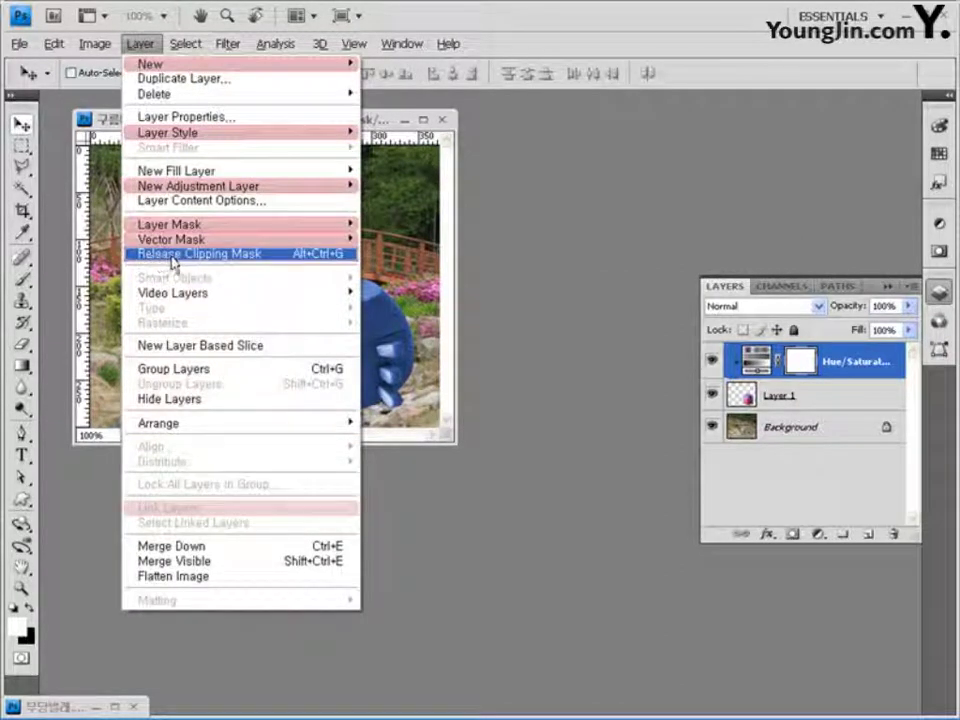
pyautogui.click(173, 256)
pyautogui.click(140, 44)
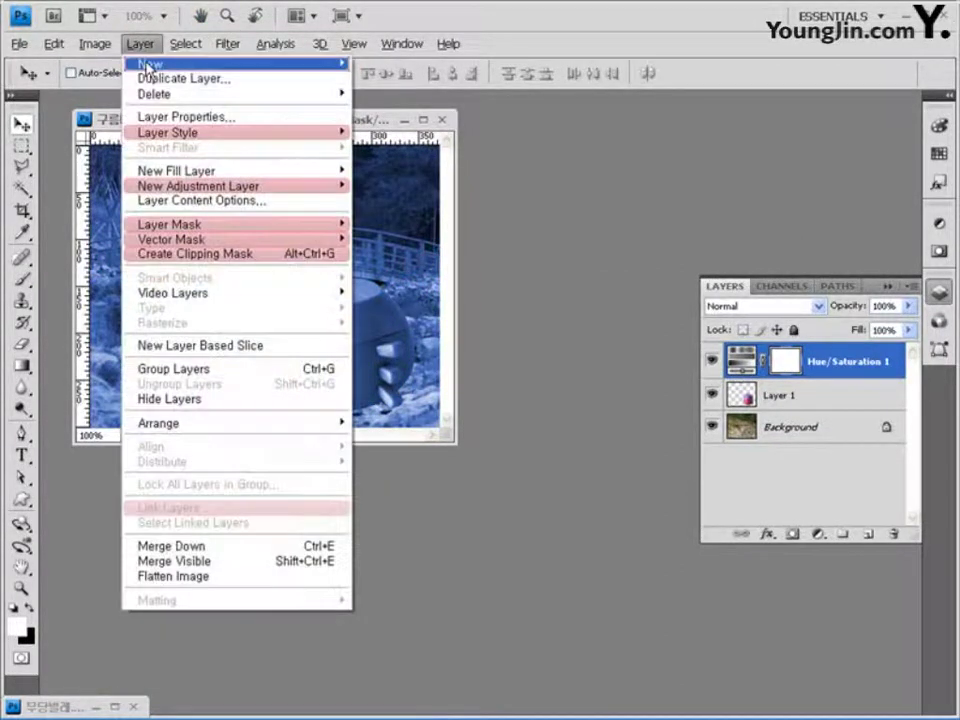
pyautogui.click(185, 256)
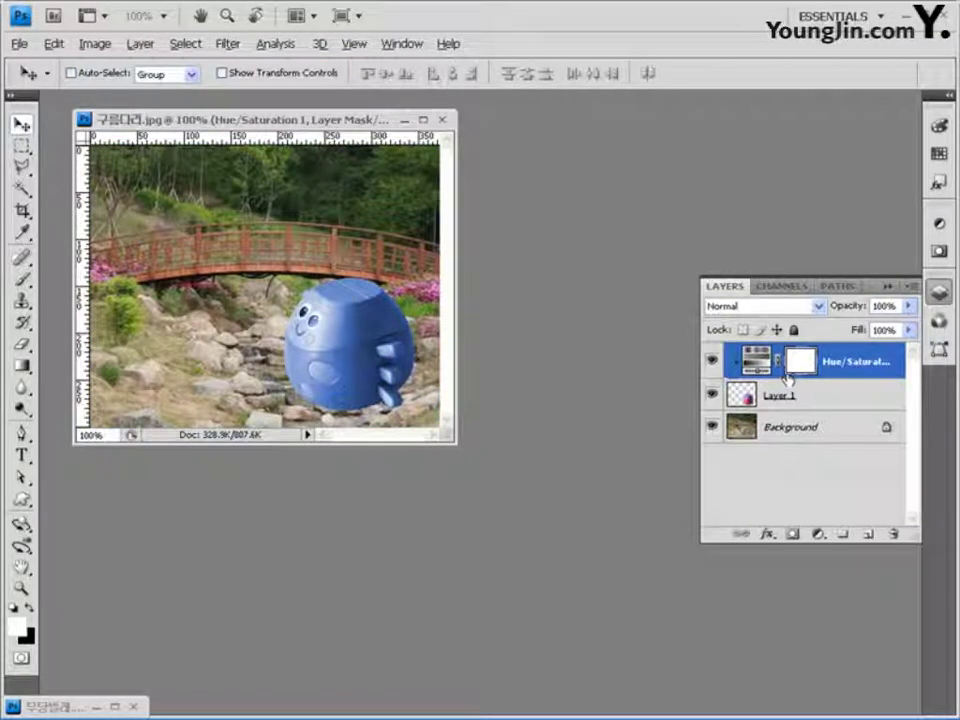
pyautogui.keyDown('alt'); pyautogui.click(848, 378); pyautogui.keyUp('alt')
pyautogui.keyDown('alt'); pyautogui.click(848, 378); pyautogui.keyUp('alt')
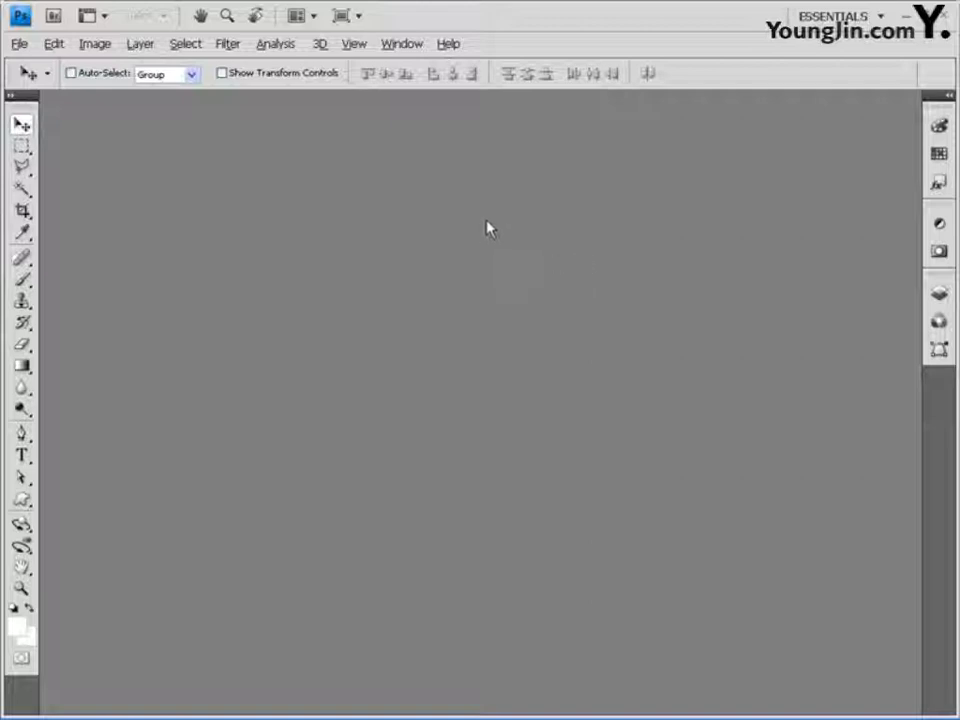
# - Open 딸기.jpg and 벤치.jpg together from the Chapter02 folder
pyautogui.doubleClick(452, 231)
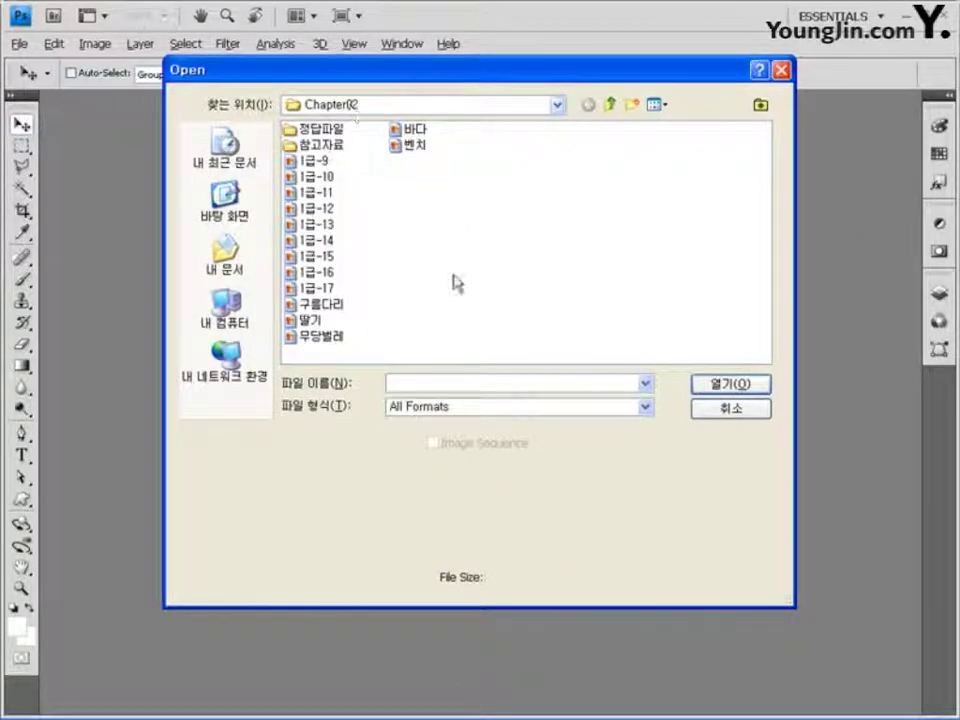
pyautogui.click(310, 320)
pyautogui.keyDown('ctrl'); pyautogui.click(413, 152); pyautogui.keyUp('ctrl')
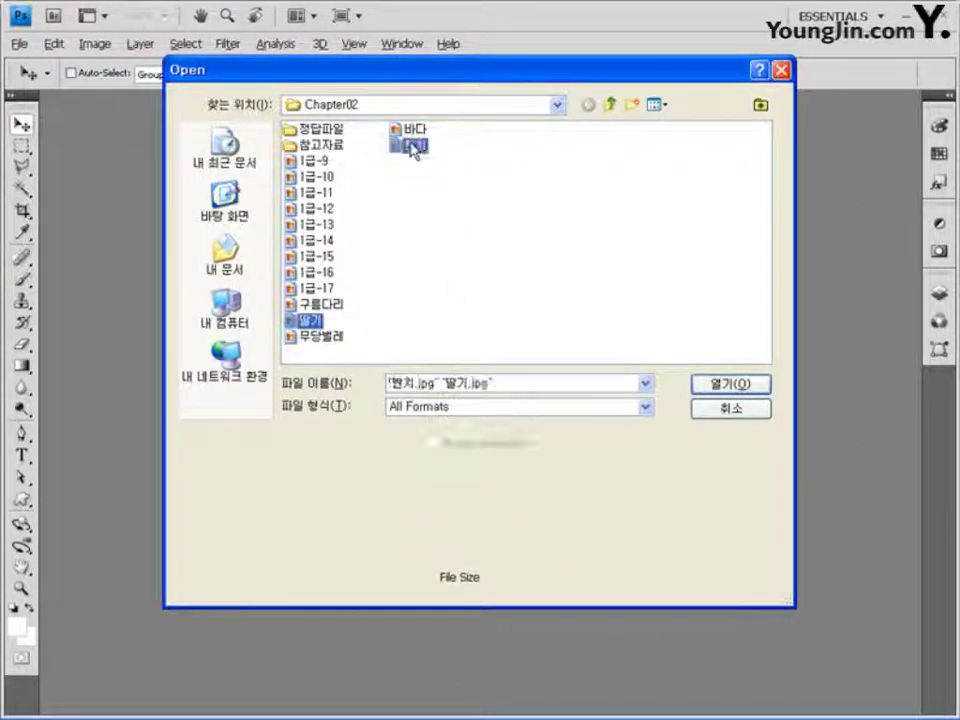
pyautogui.click(729, 383)
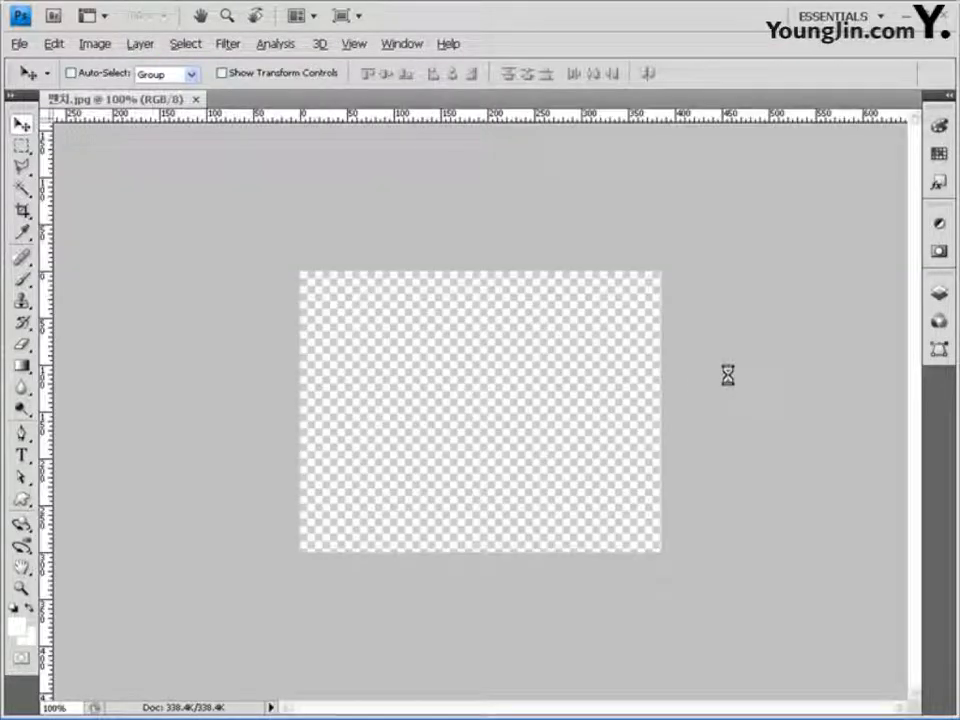
# - Float the strawberry and bench images as separate windows and arrange them so that both are accessible
pyautogui.moveTo(215, 100); pyautogui.dragTo(321, 154)
pyautogui.moveTo(189, 139); pyautogui.dragTo(531, 249)
pyautogui.moveTo(566, 212); pyautogui.dragTo(285, 271)
pyautogui.moveTo(508, 161); pyautogui.dragTo(636, 148)
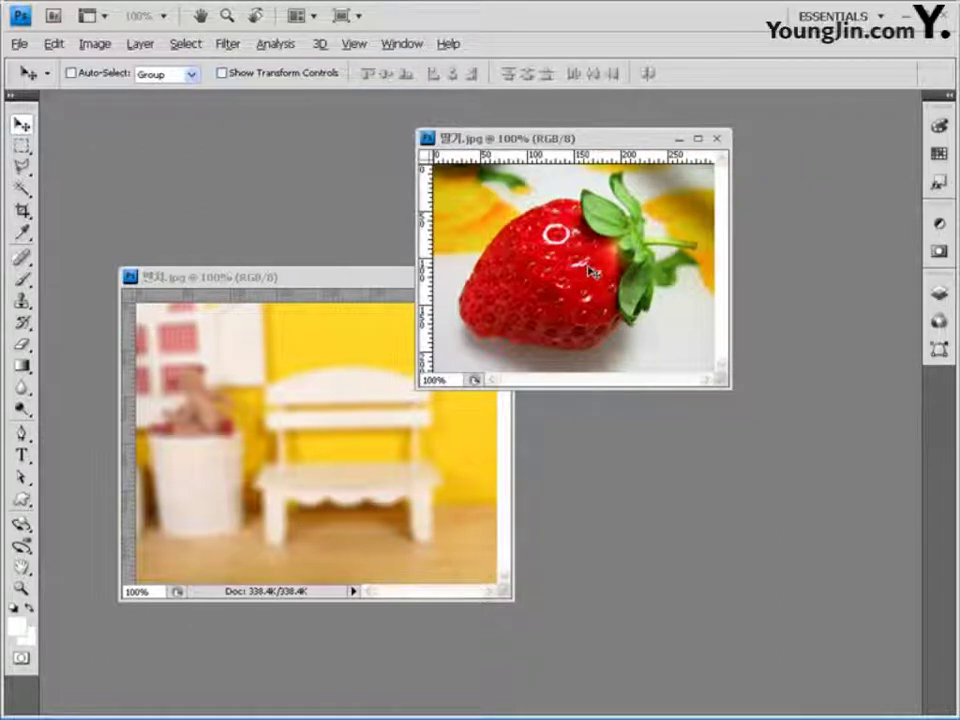
# - Select the strawberry with its leaves and stem in 딸기.jpg by tracing its outline with the Magnetic Lasso tool
pyautogui.click(22, 167)
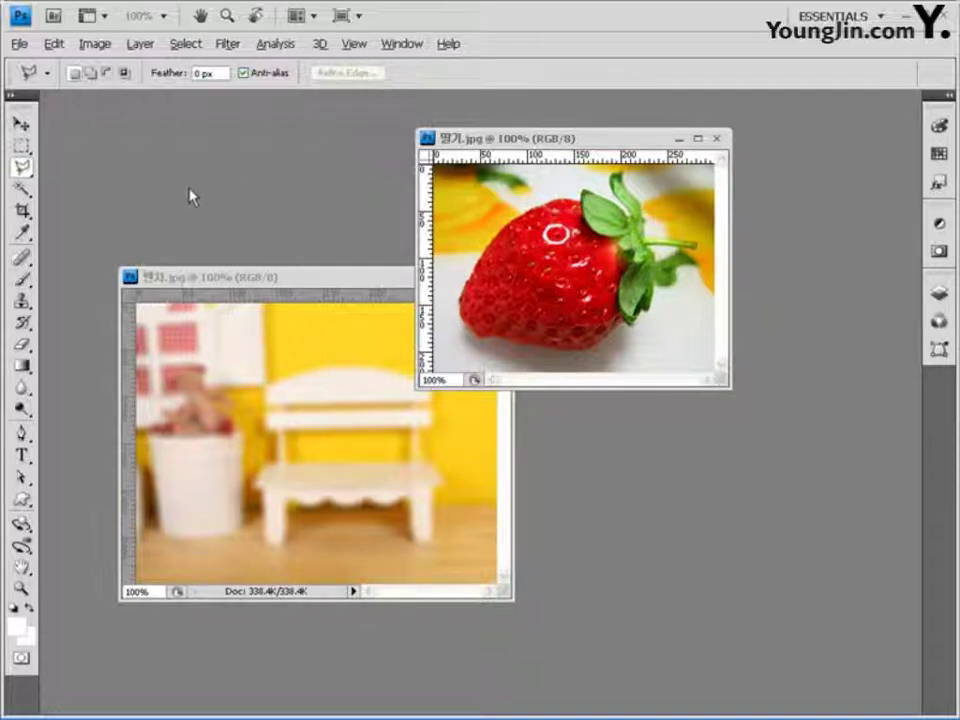
pyautogui.rightClick(22, 167)
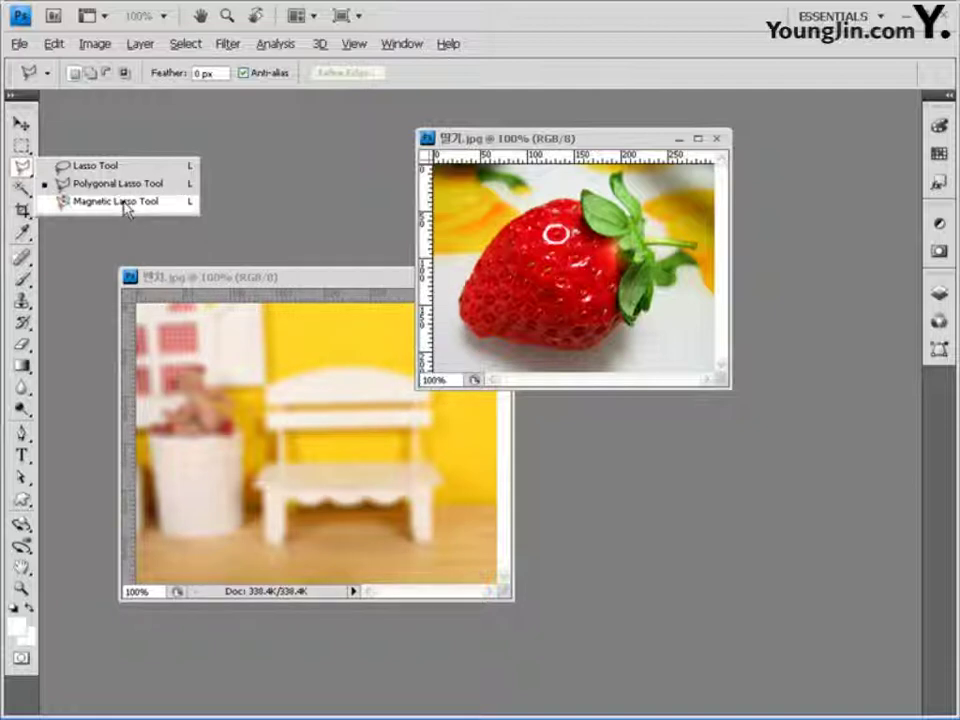
pyautogui.click(126, 206)
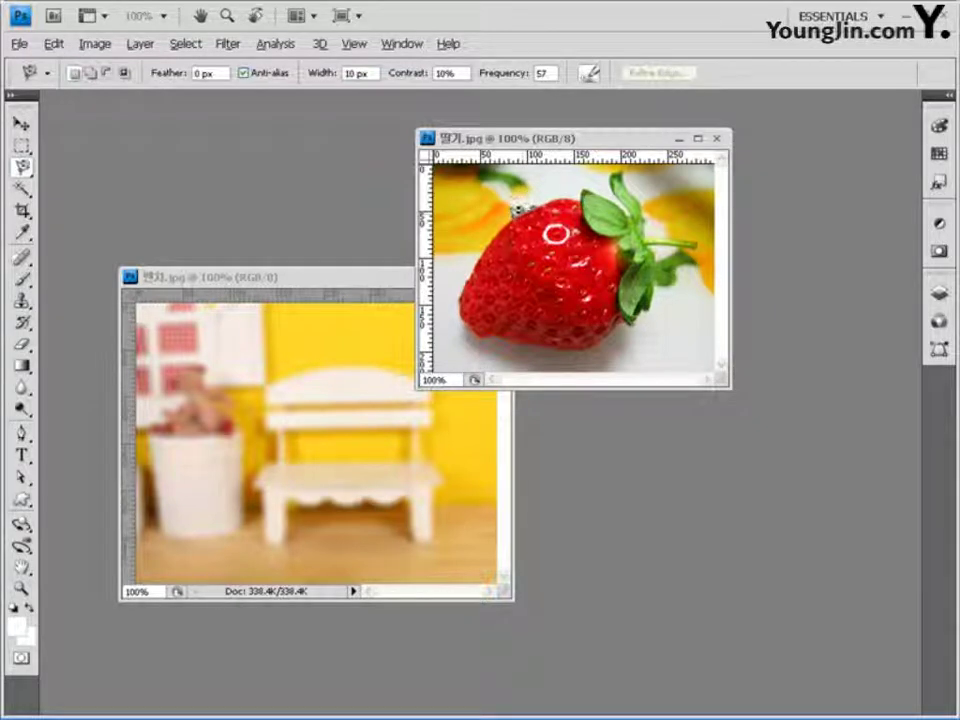
pyautogui.click(467, 278)
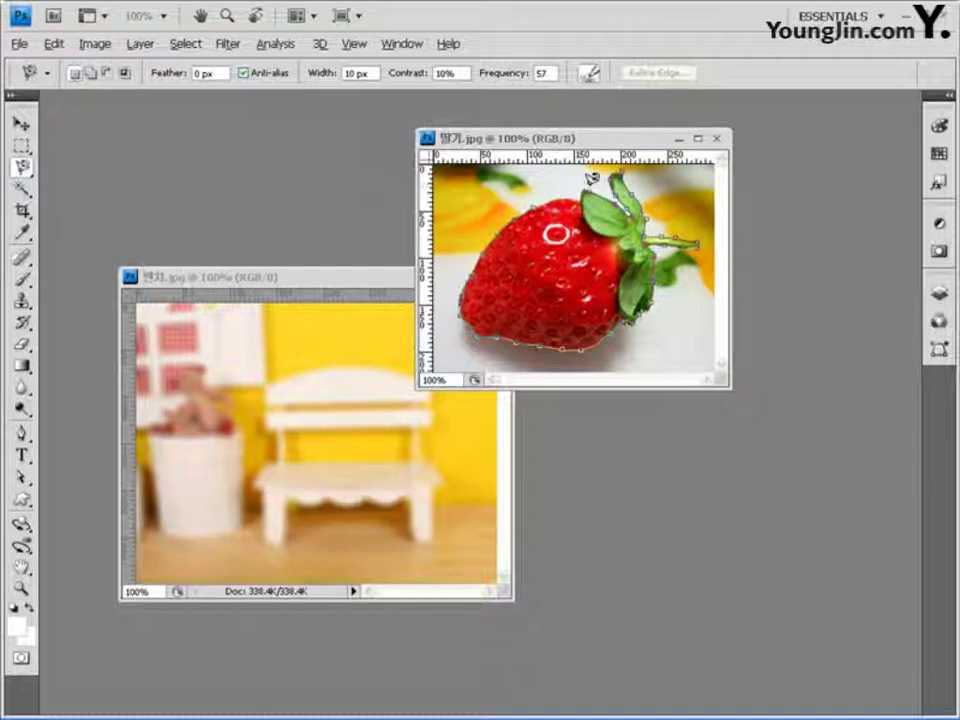
pyautogui.click(540, 196)
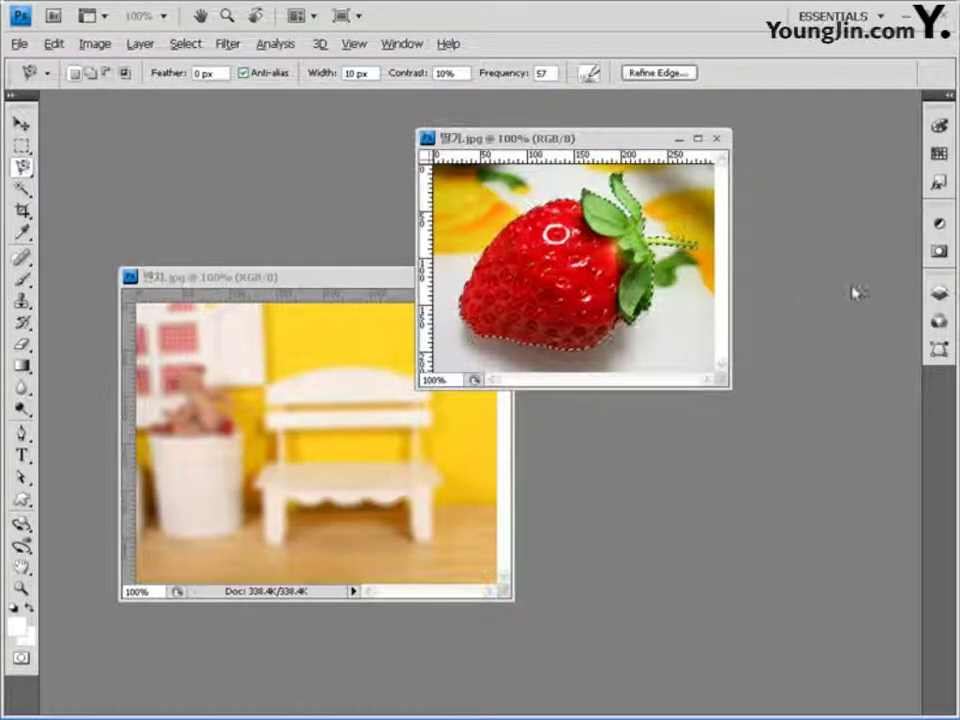
# - Move the selected strawberry into 벤치.jpg and position it in front of the bench
pyautogui.click(22, 124)
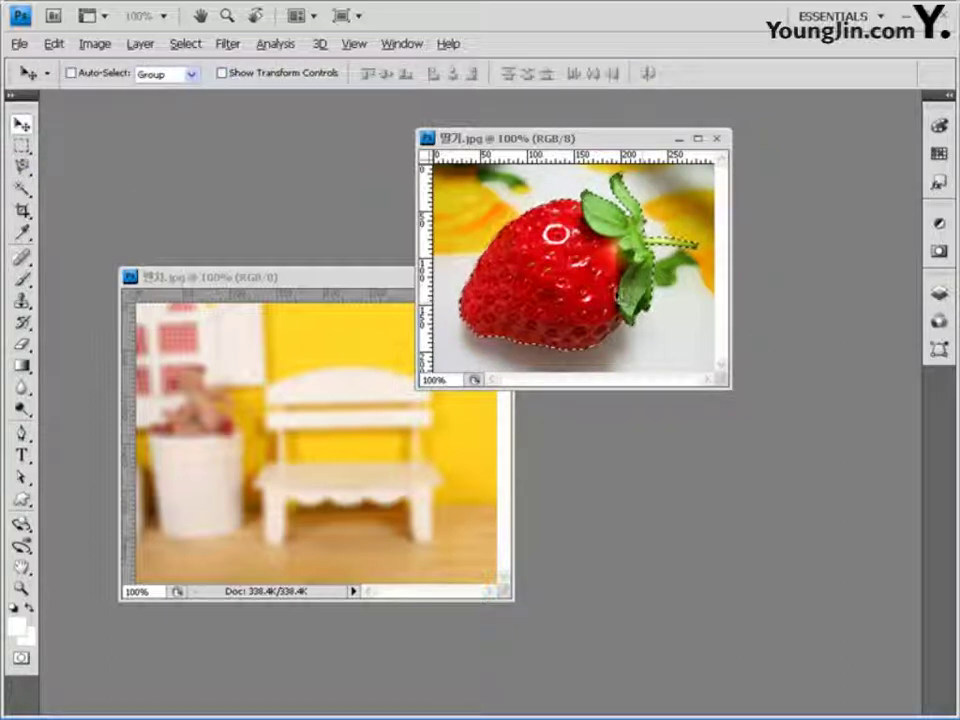
pyautogui.moveTo(580, 276); pyautogui.dragTo(383, 479)
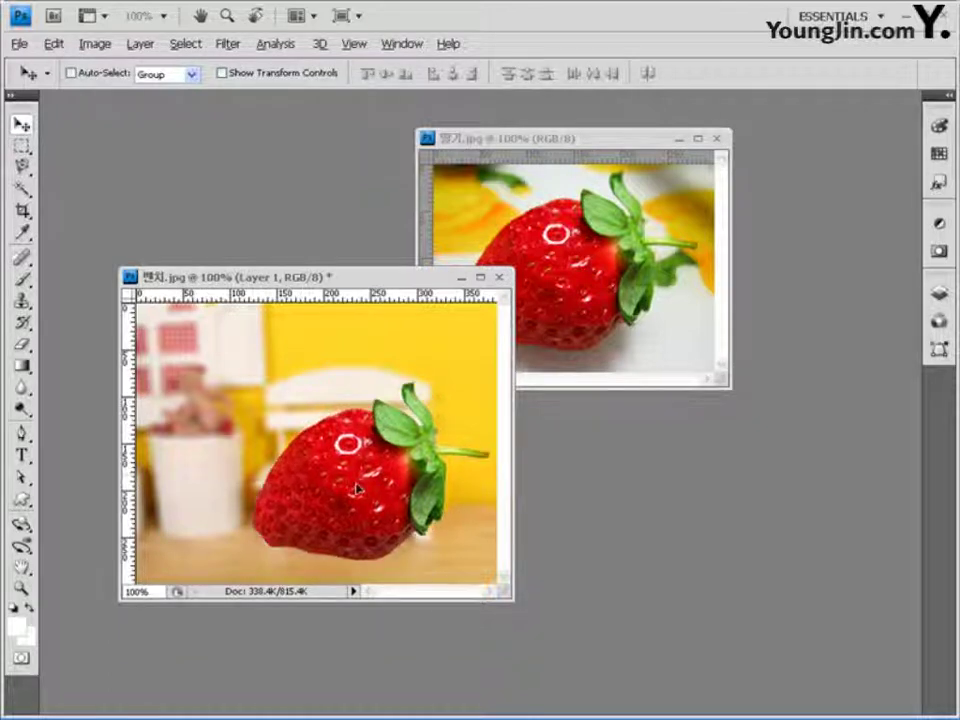
pyautogui.moveTo(380, 487); pyautogui.dragTo(374, 491)
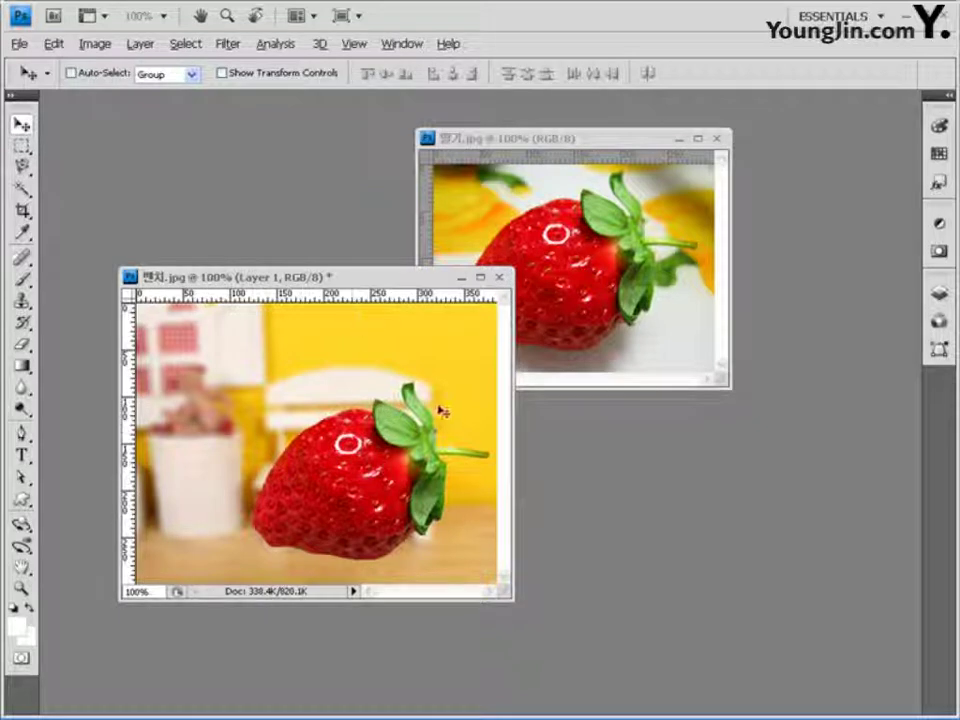
# - Flip the strawberry layer horizontally with Free Transform
pyautogui.hotkey('ctrl', 't')
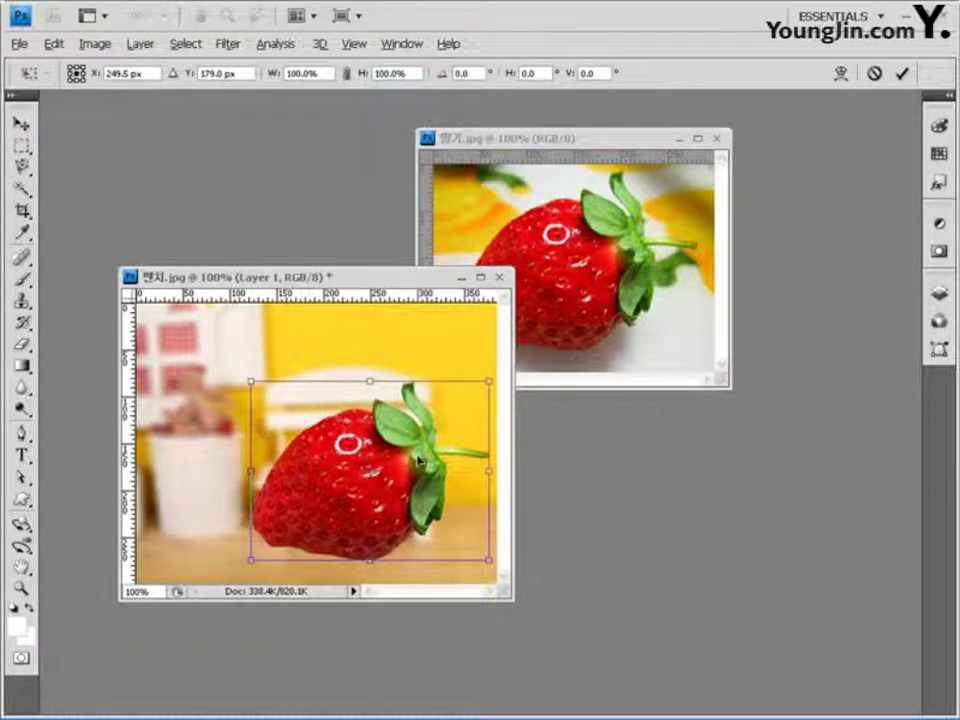
pyautogui.rightClick(419, 460)
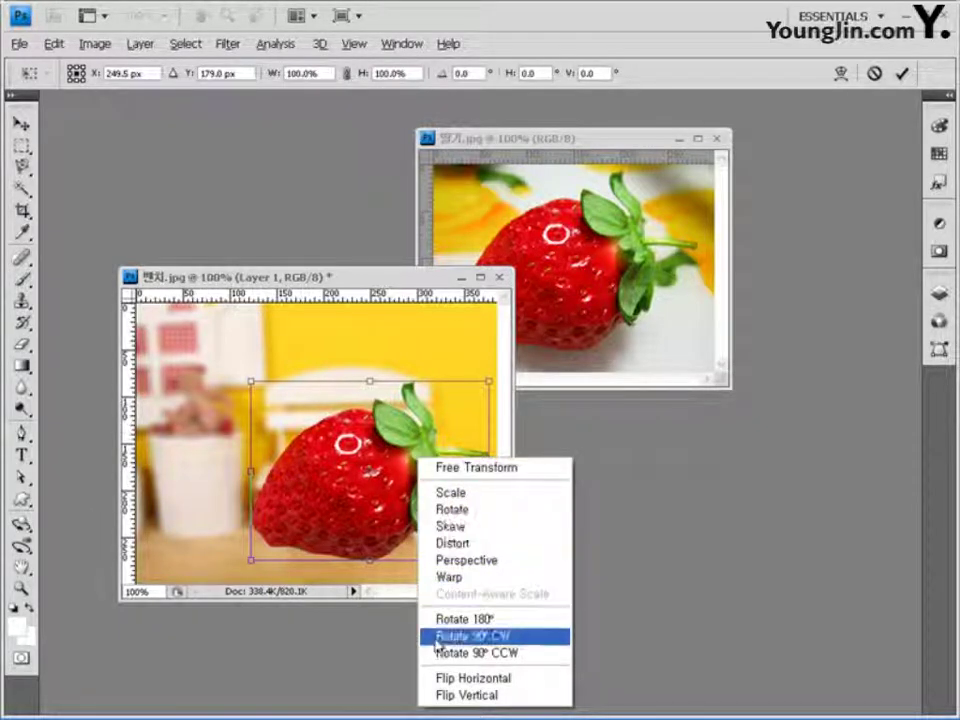
pyautogui.click(497, 679)
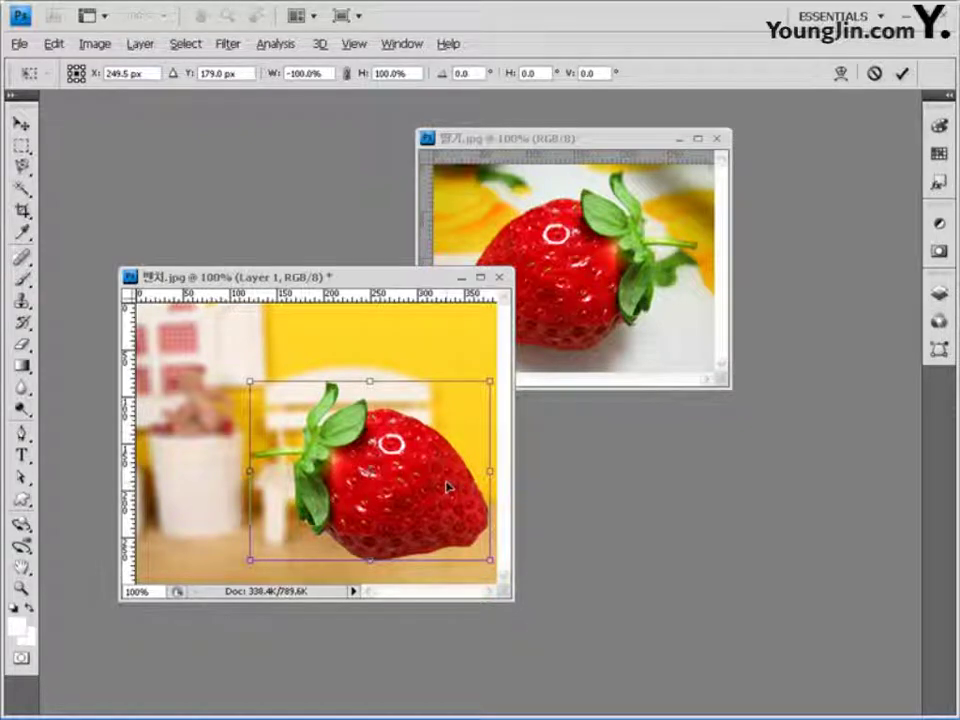
pyautogui.click(54, 43)
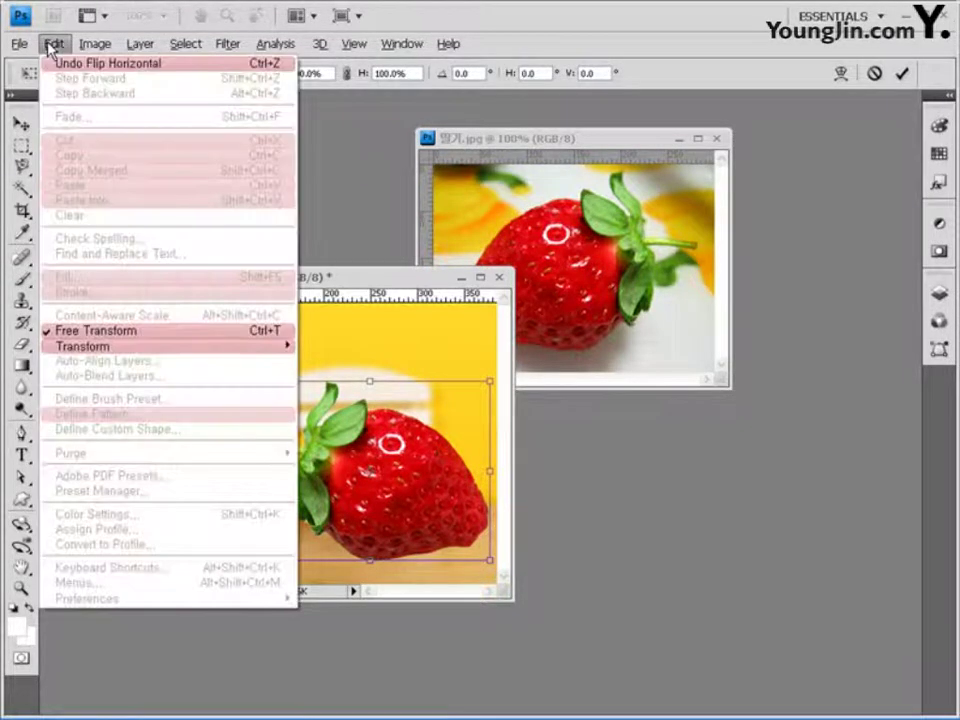
pyautogui.moveTo(137, 347)
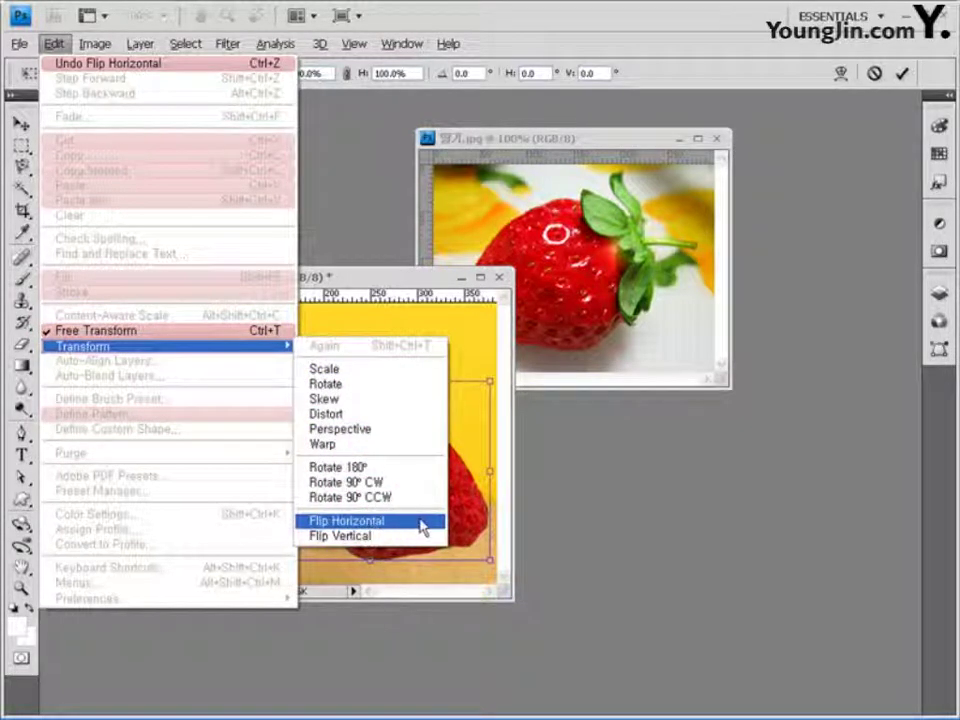
pyautogui.click(320, 215)
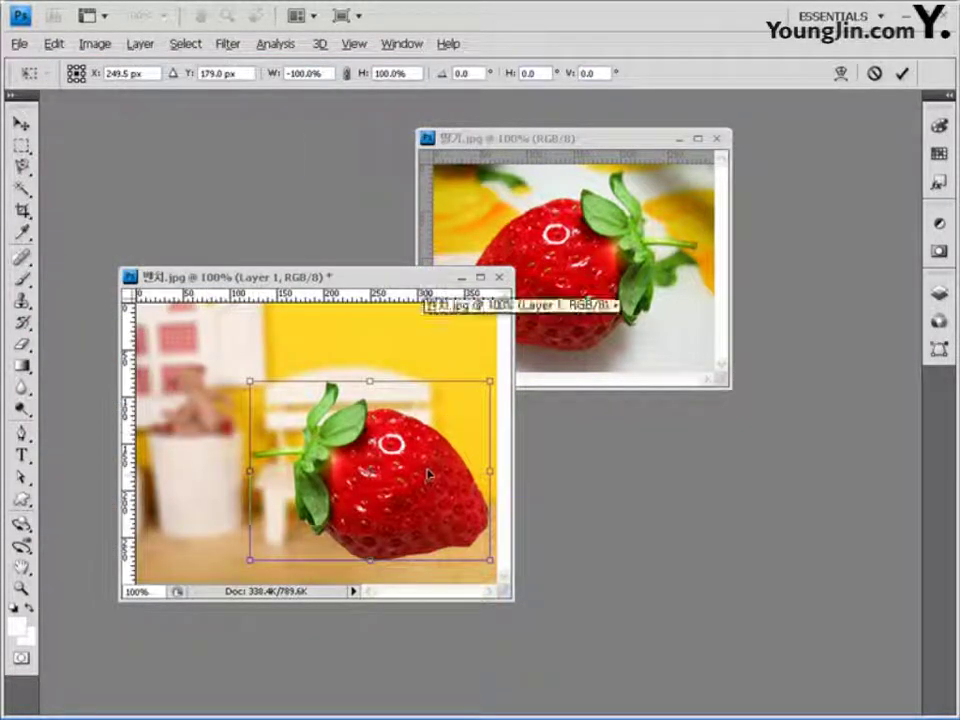
pyautogui.rightClick(432, 480)
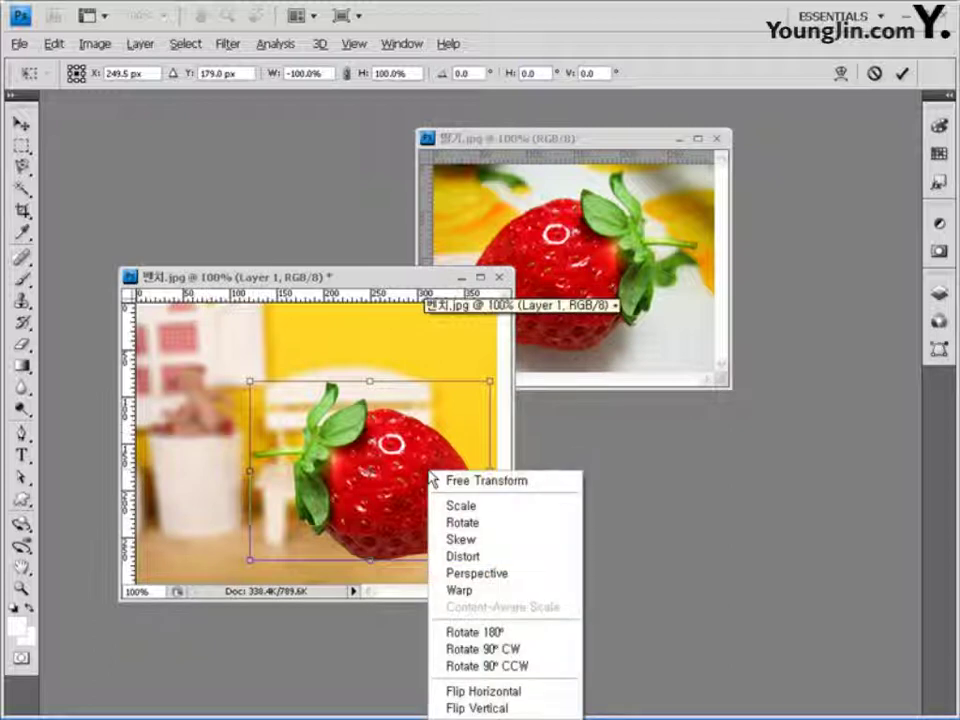
# - Flip the strawberry layer horizontally two more times and apply the transformation
pyautogui.click(512, 692)
pyautogui.rightClick(384, 438)
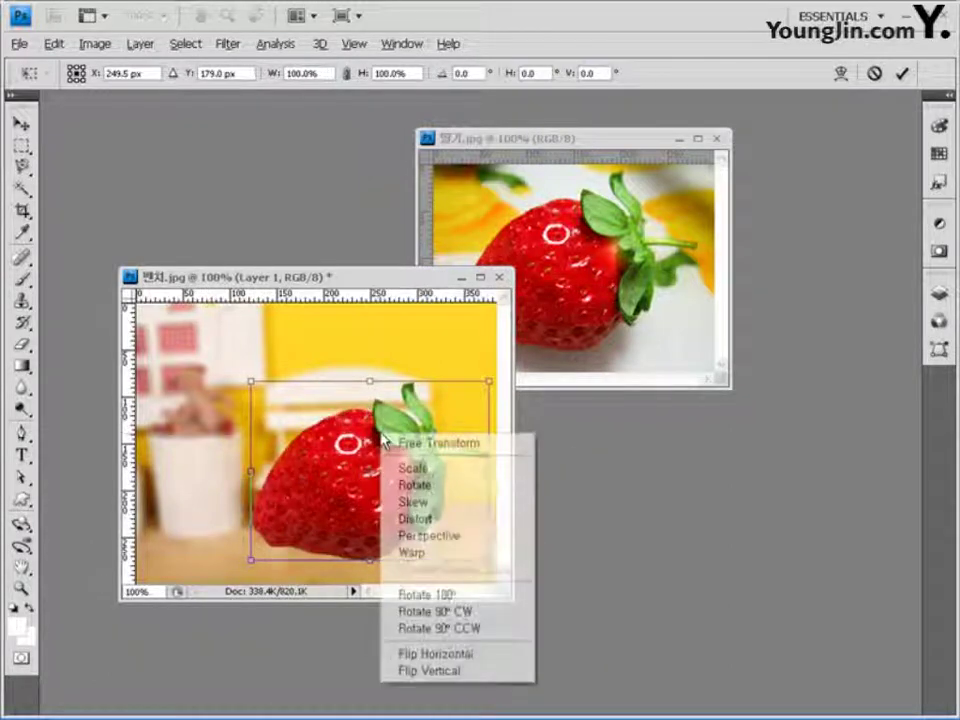
pyautogui.click(455, 654)
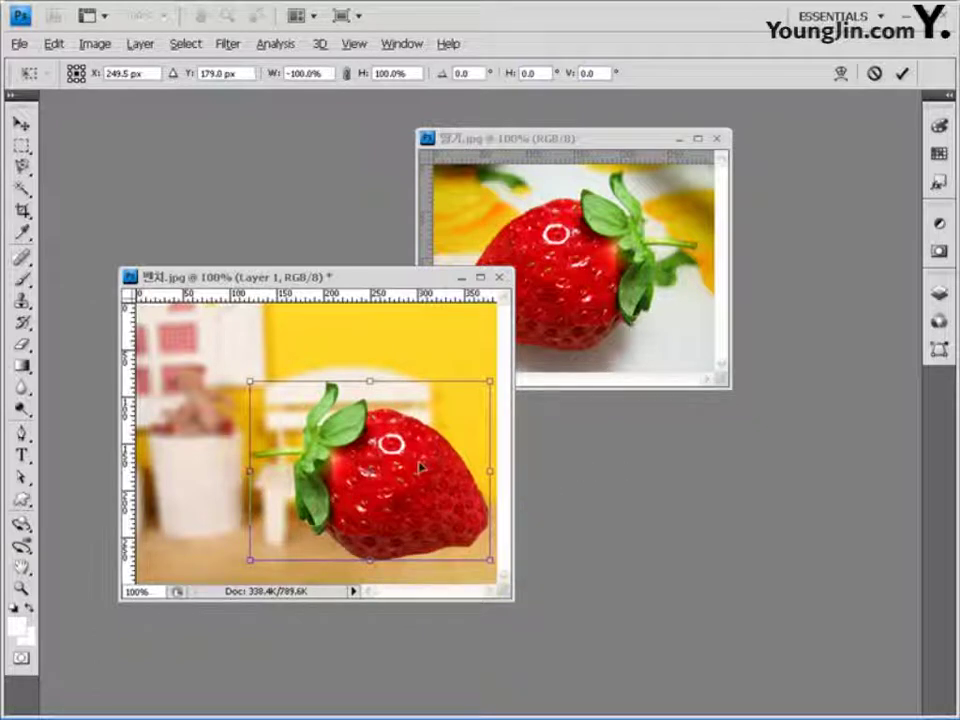
pyautogui.press('Return')
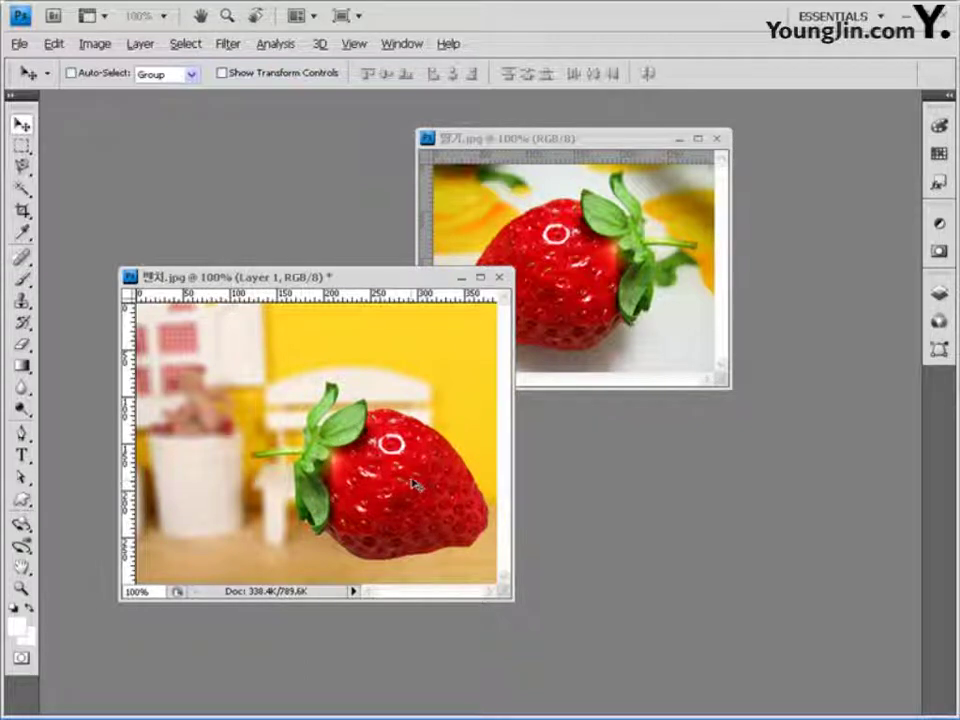
# - Load Layer 1's outline as a selection and subtract the leaves and stem with the Polygonal Lasso, leaving only the fruit selected
pyautogui.press('F7')
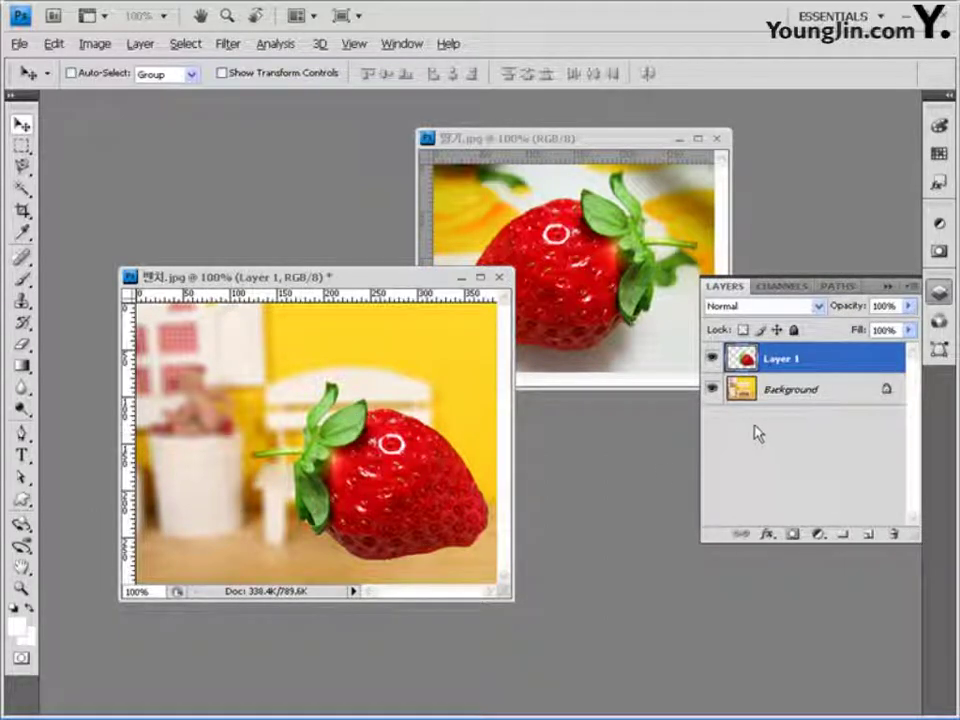
pyautogui.keyDown('ctrl'); pyautogui.click(741, 358); pyautogui.keyUp('ctrl')
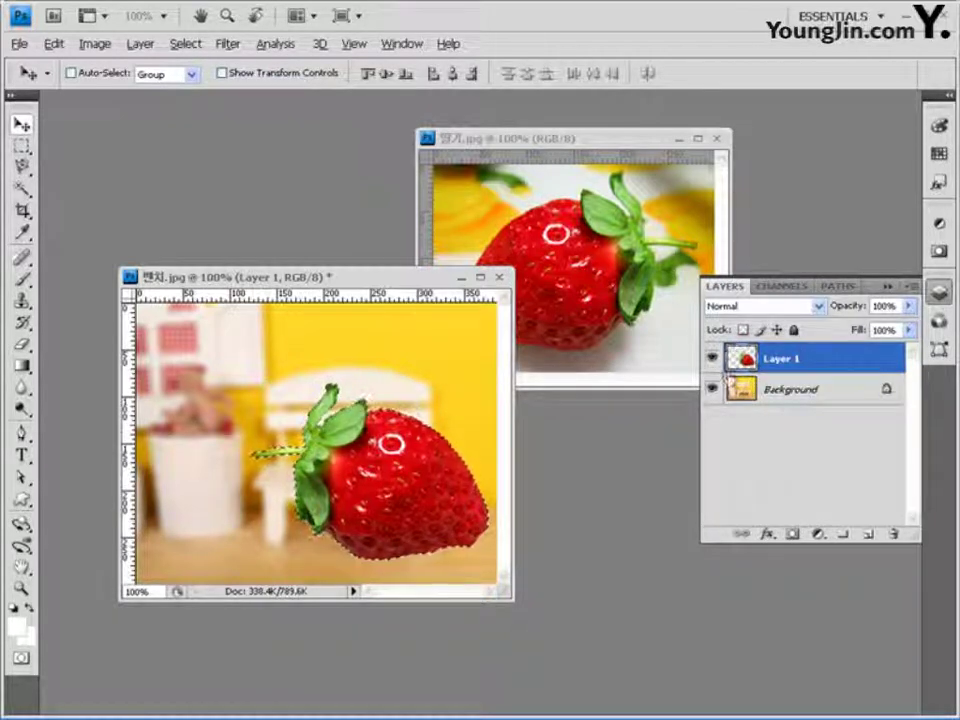
pyautogui.click(22, 167)
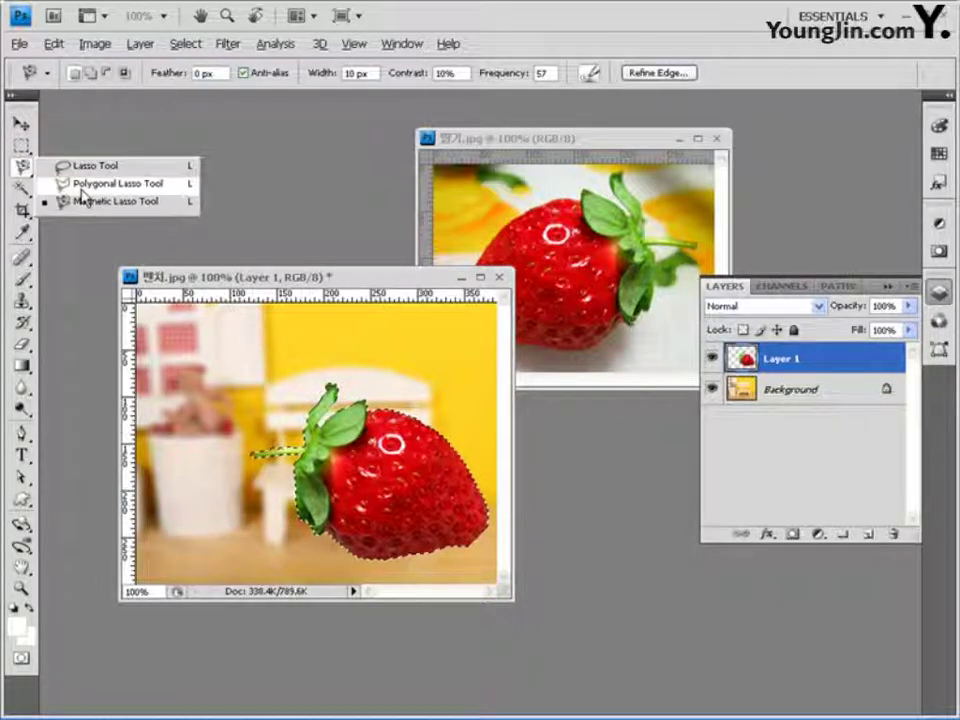
pyautogui.click(86, 185)
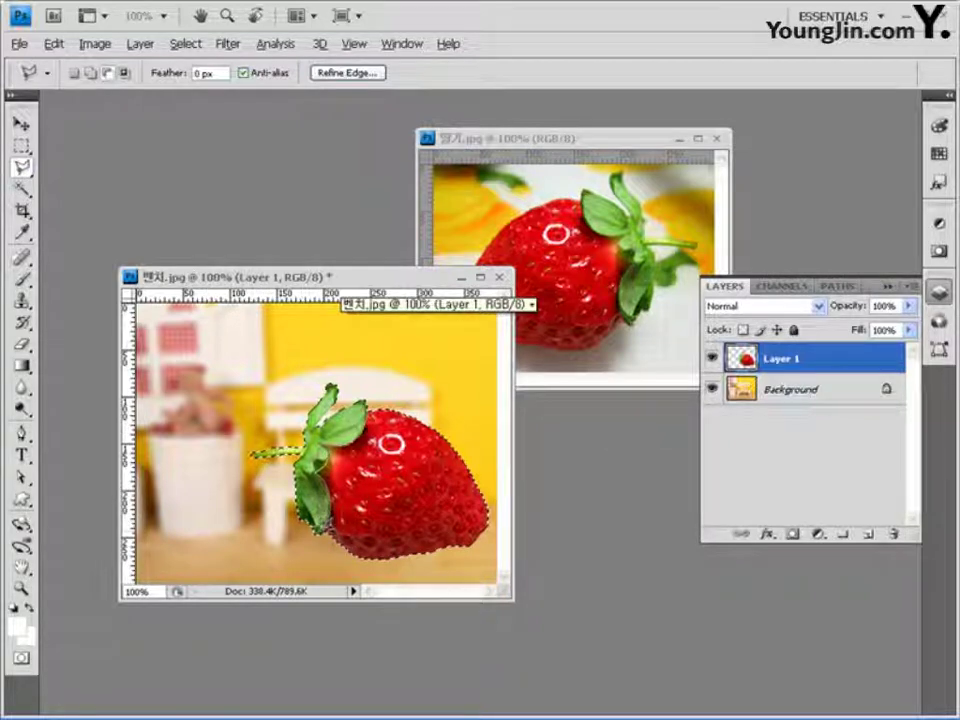
pyautogui.click(313, 543)
pyautogui.click(229, 533)
pyautogui.click(213, 391)
pyautogui.click(318, 338)
pyautogui.click(388, 361)
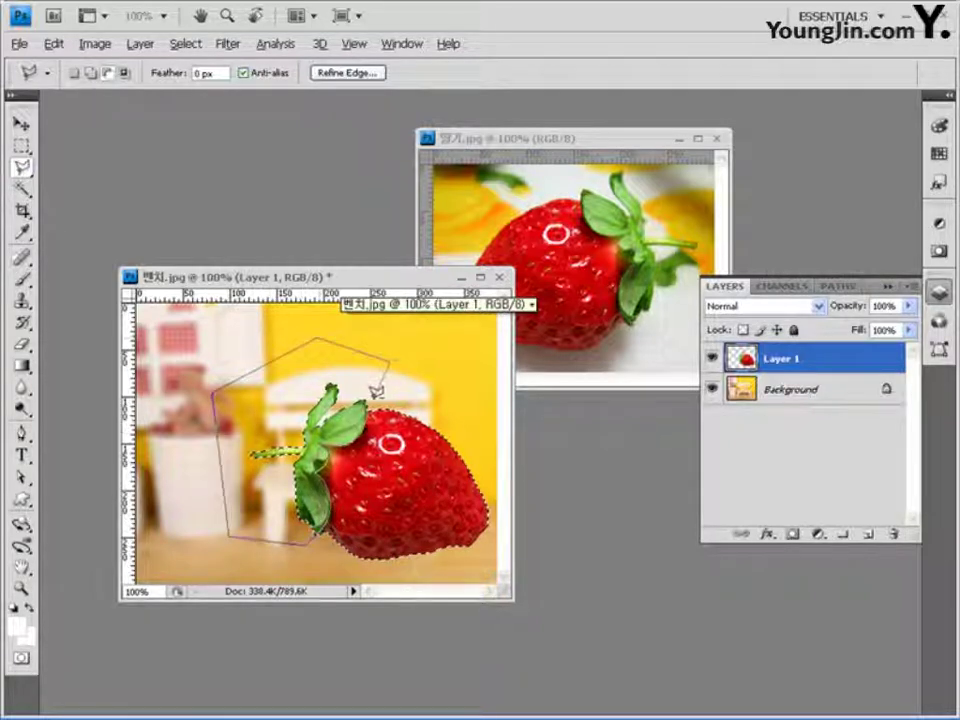
pyautogui.doubleClick(375, 394)
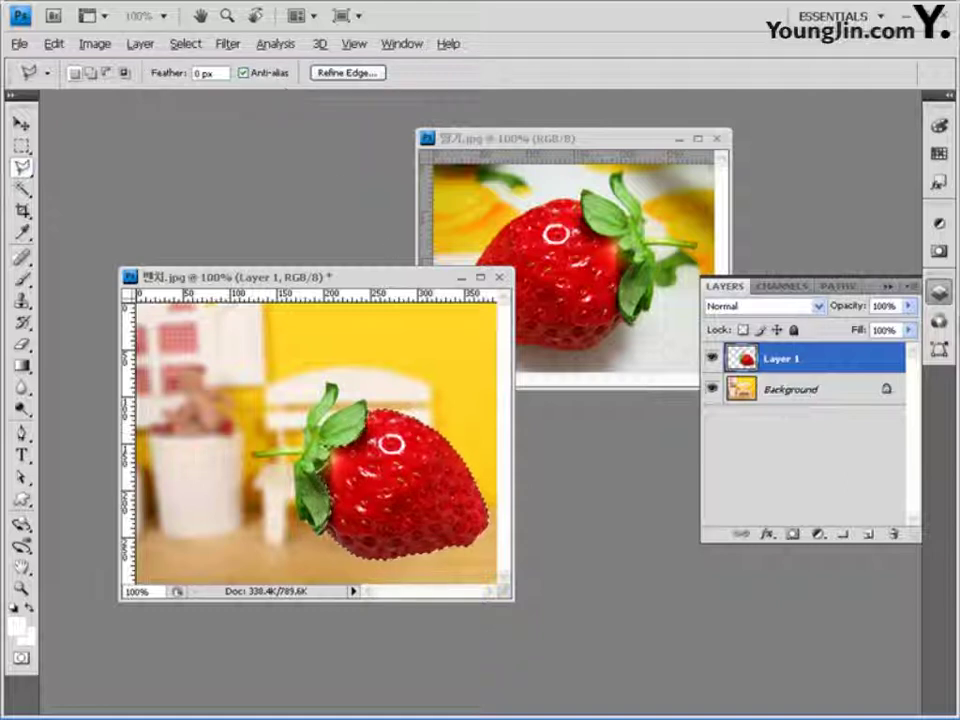
# - Recolour the selected fruit purple with a Hue/Saturation adjustment layer using Colorize, Hue 280 and Saturation 50
pyautogui.click(818, 534)
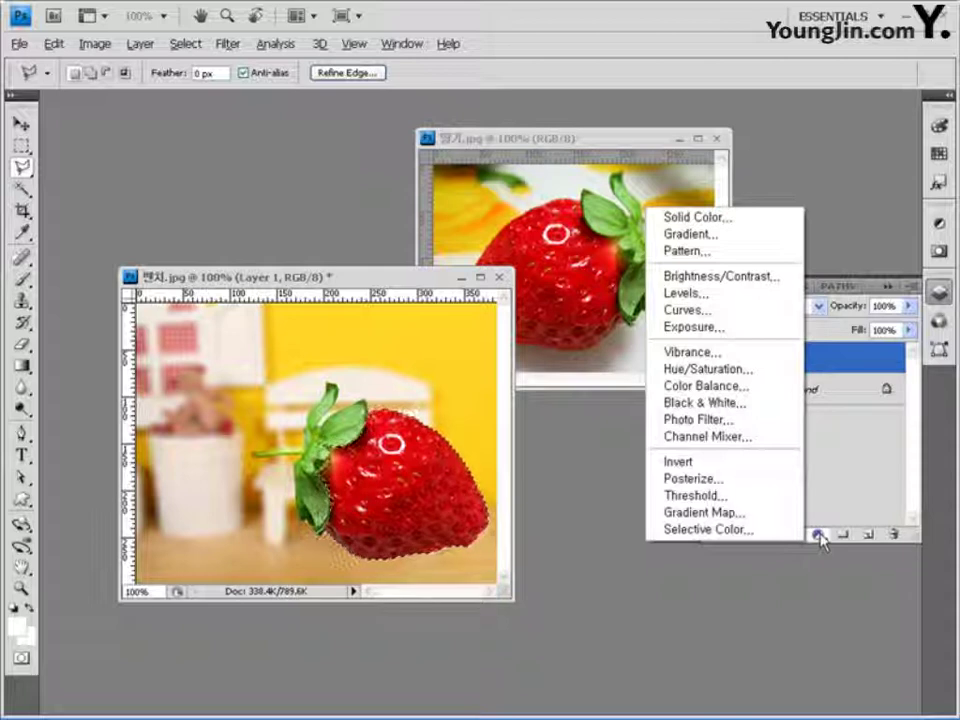
pyautogui.click(778, 371)
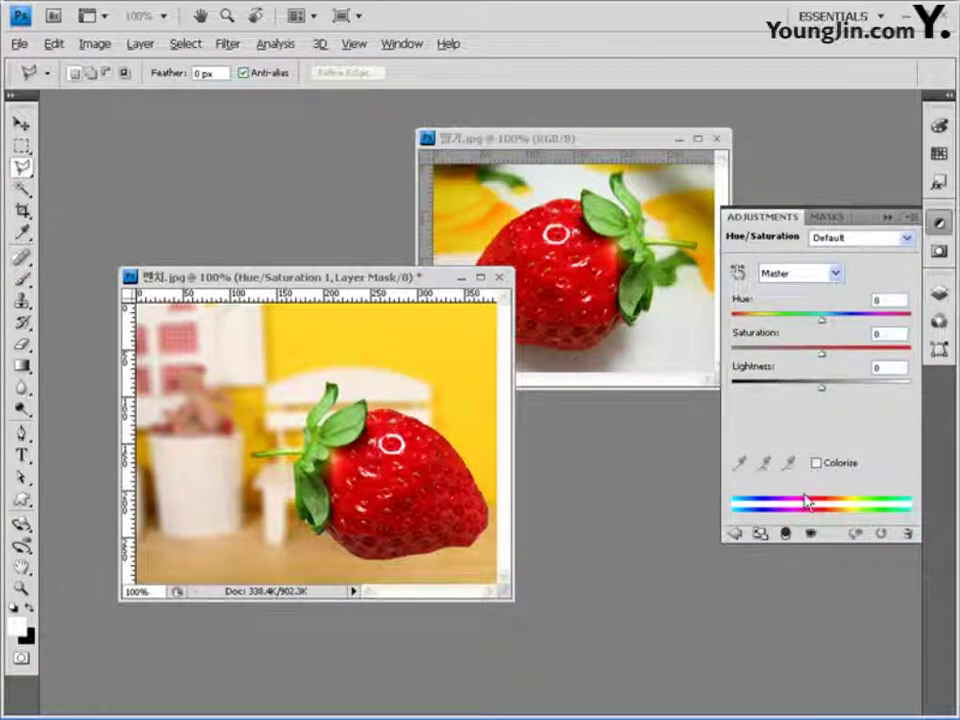
pyautogui.click(816, 463)
pyautogui.doubleClick(875, 299)
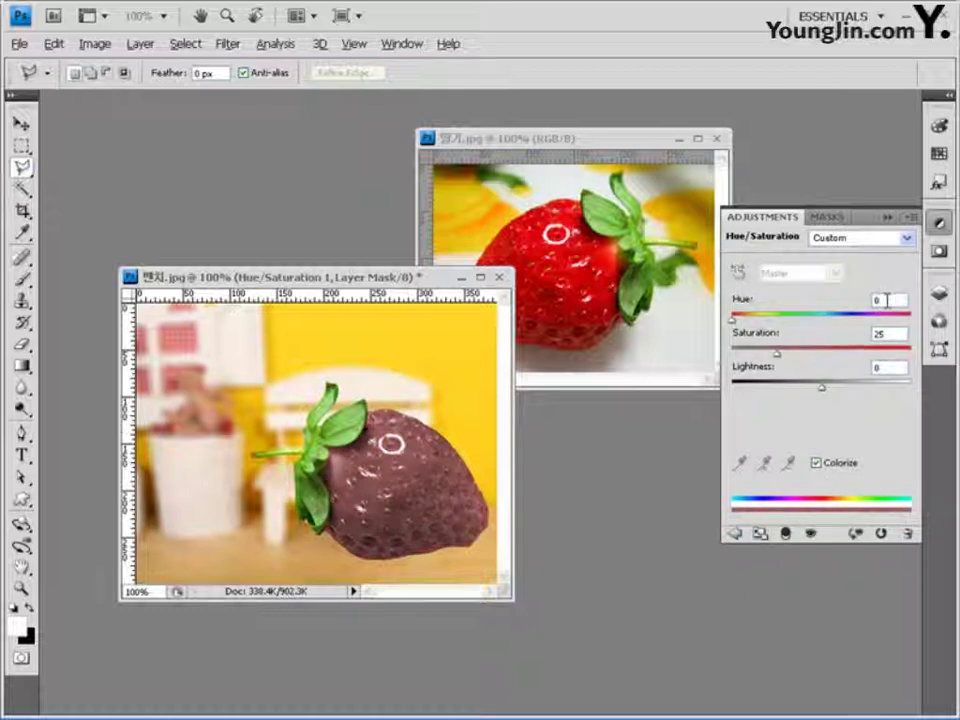
pyautogui.write('280')
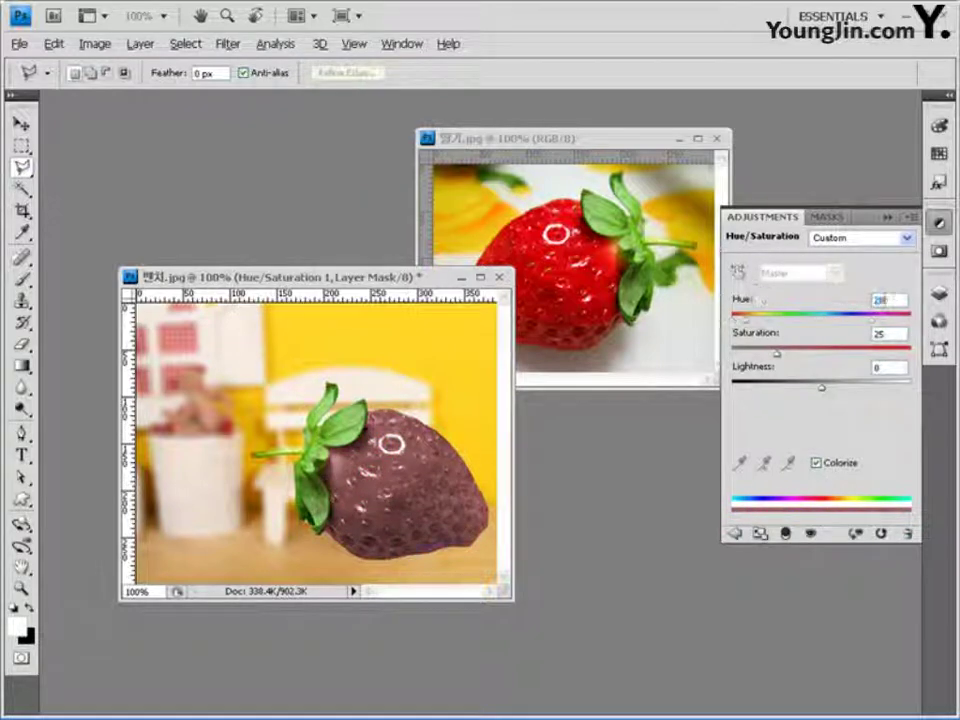
pyautogui.doubleClick(882, 334)
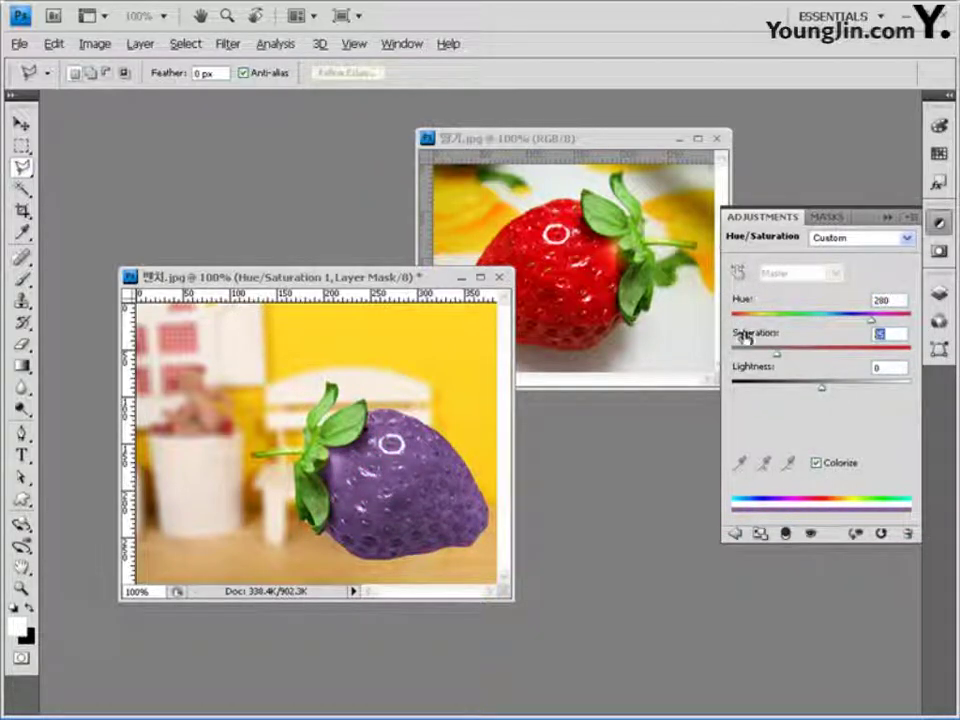
pyautogui.write('50')
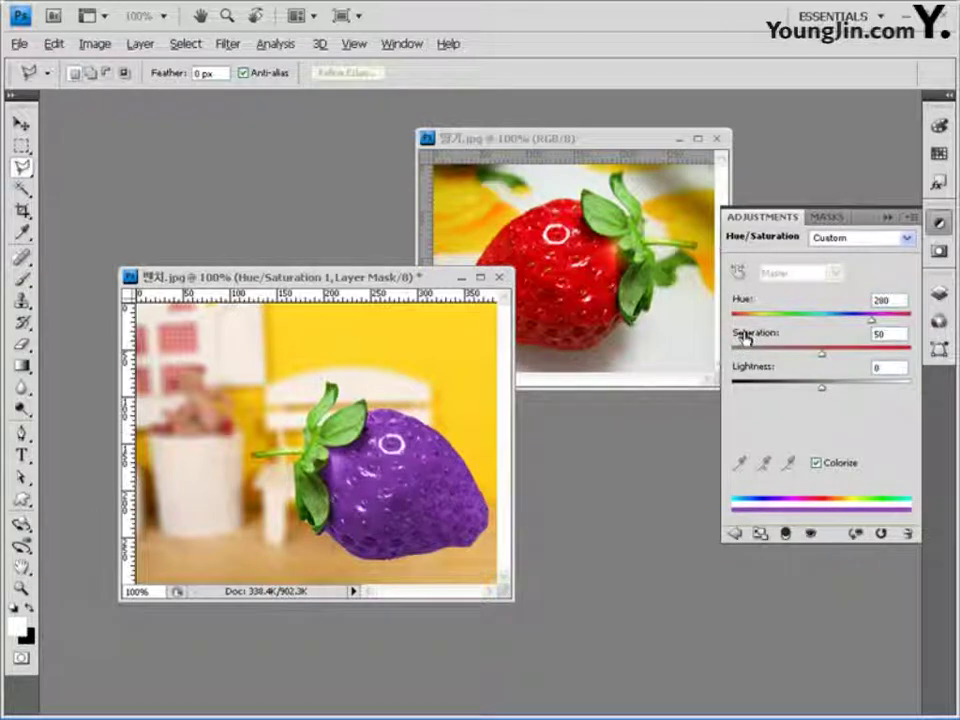
pyautogui.click(940, 222)
pyautogui.click(942, 291)
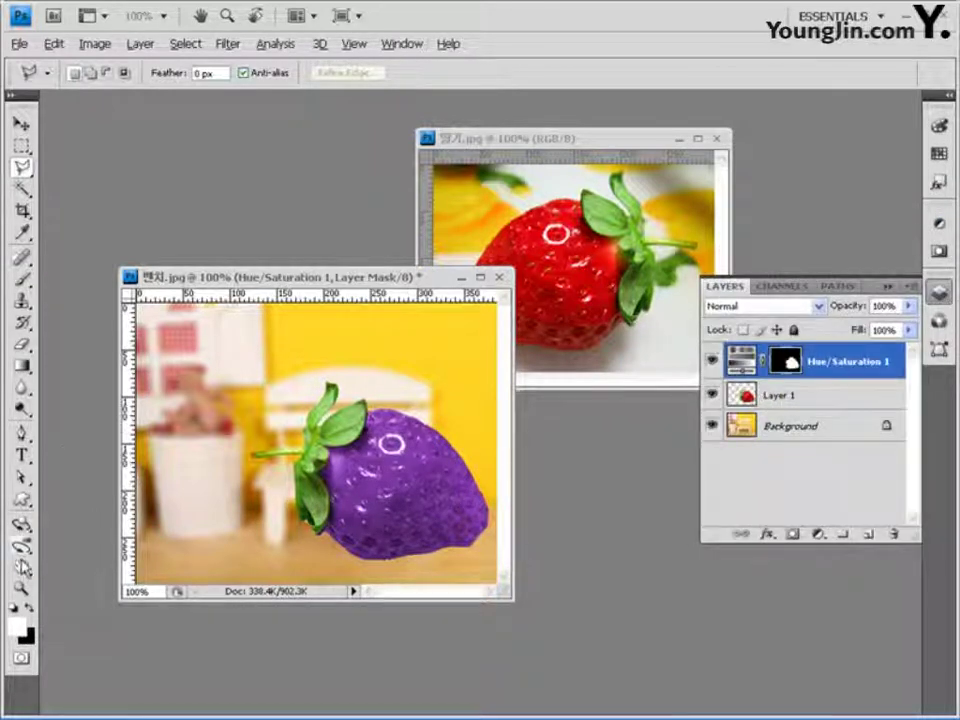
# - Select Layer 1 in 벤치.jpg and reposition the strawberry in front of the bench with the Move tool
pyautogui.click(20, 588)
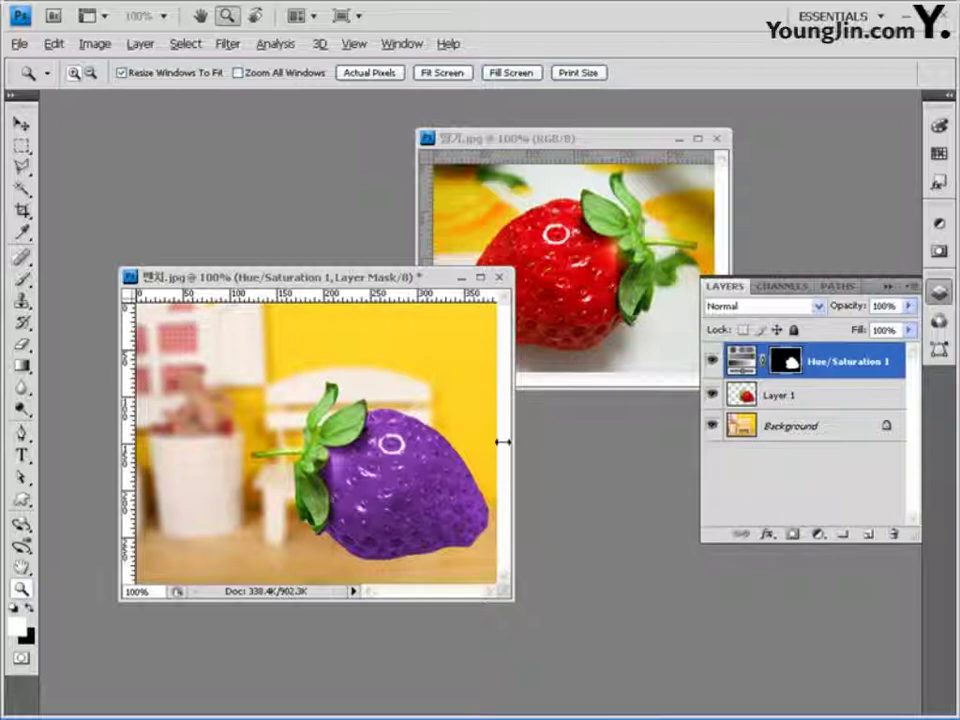
pyautogui.keyDown('alt'); pyautogui.click(318, 421); pyautogui.keyUp('alt')
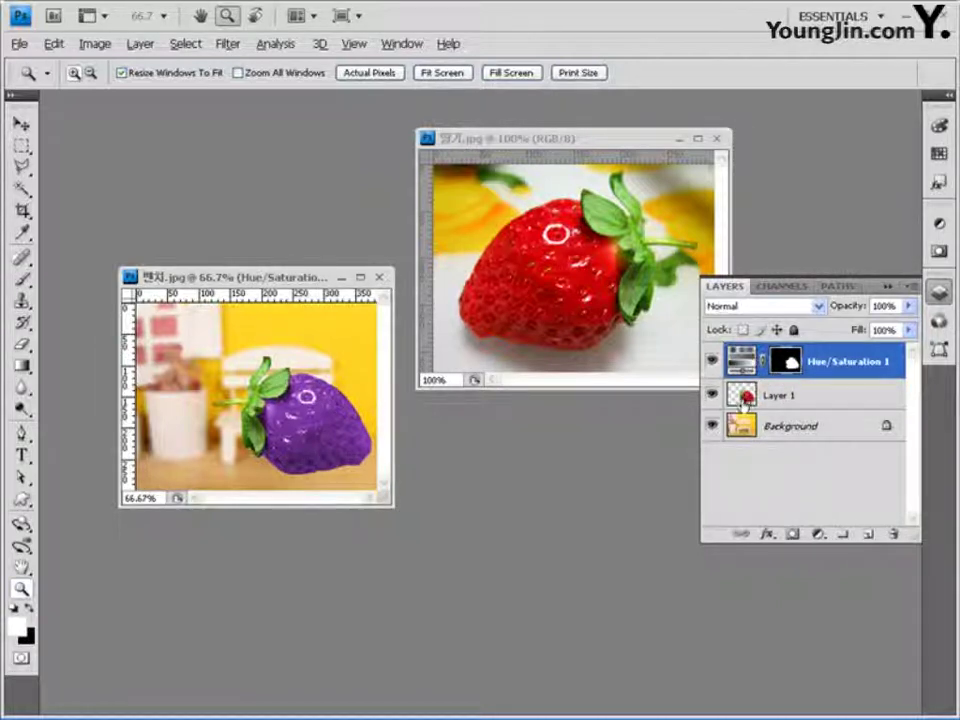
pyautogui.press('v')
pyautogui.click(792, 395)
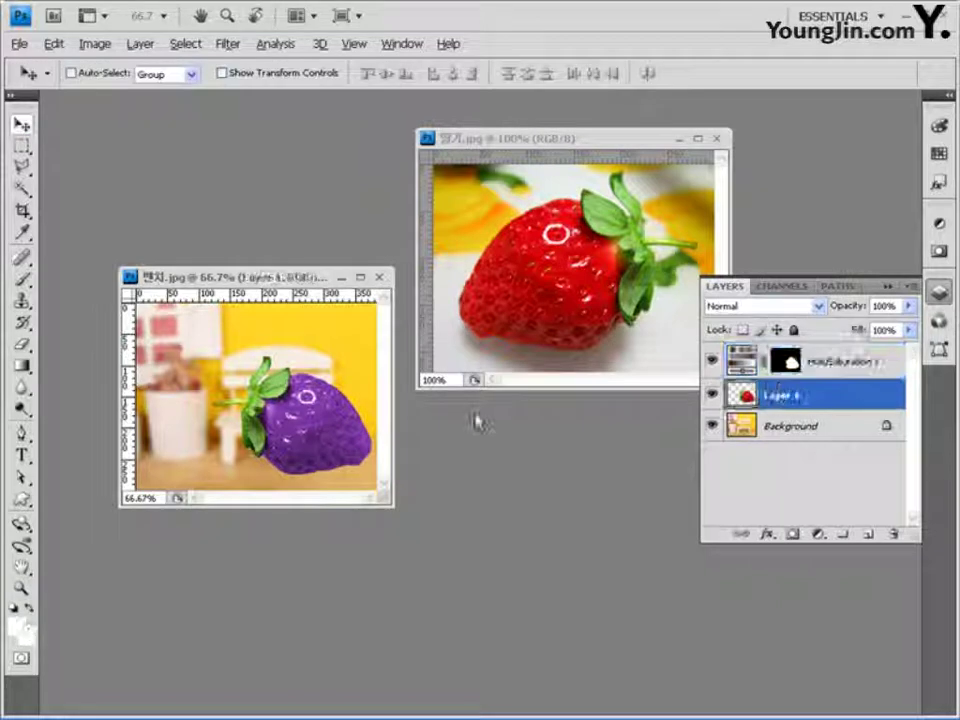
pyautogui.moveTo(322, 443)
pyautogui.mouseDown()
pyautogui.moveTo(302, 428)
pyautogui.moveTo(306, 399)
pyautogui.moveTo(327, 405)
pyautogui.moveTo(323, 440)
pyautogui.mouseUp()
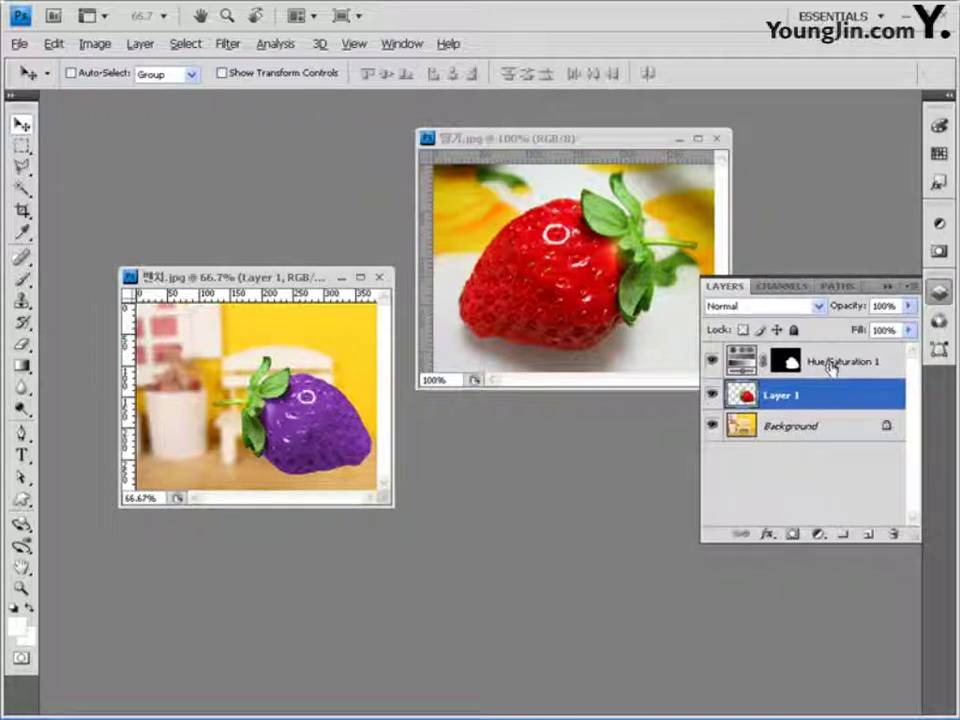
pyautogui.moveTo(279, 458); pyautogui.dragTo(310, 423)
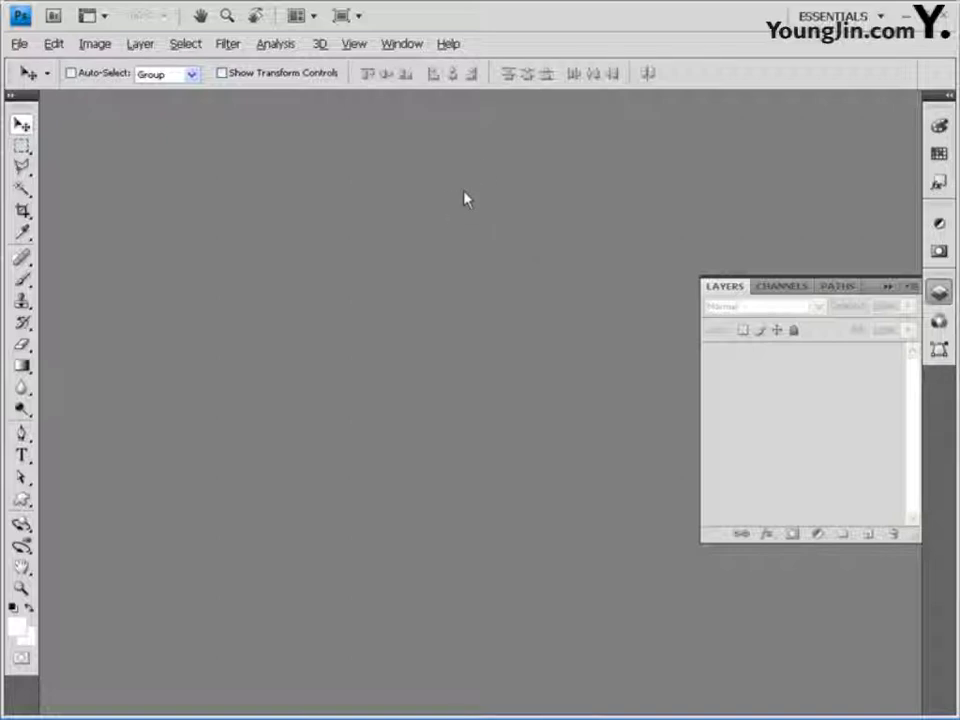
# - Create a 400 × 500 pixel RGB document at 72 pixels/inch with a white background and float it in its own window
pyautogui.click(19, 43)
pyautogui.click(40, 62)
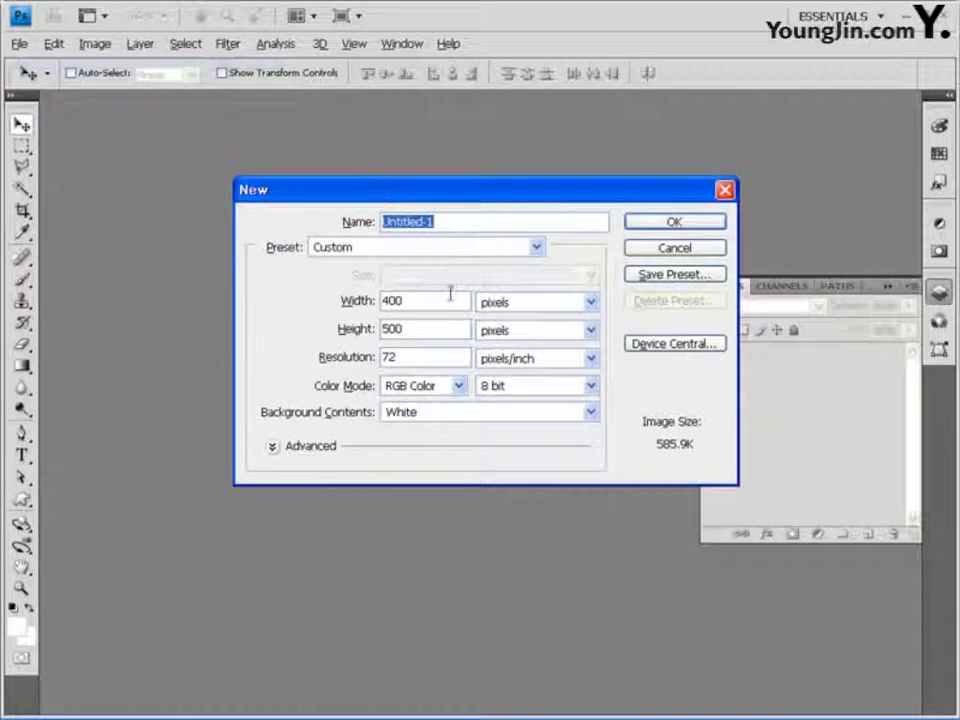
pyautogui.doubleClick(400, 301)
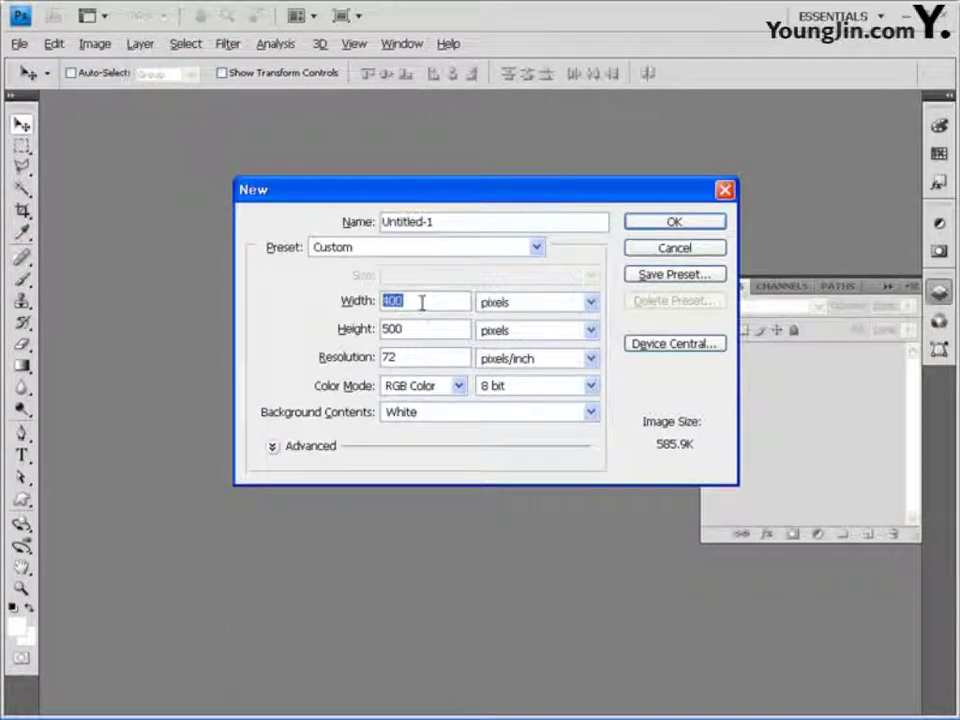
pyautogui.doubleClick(390, 357)
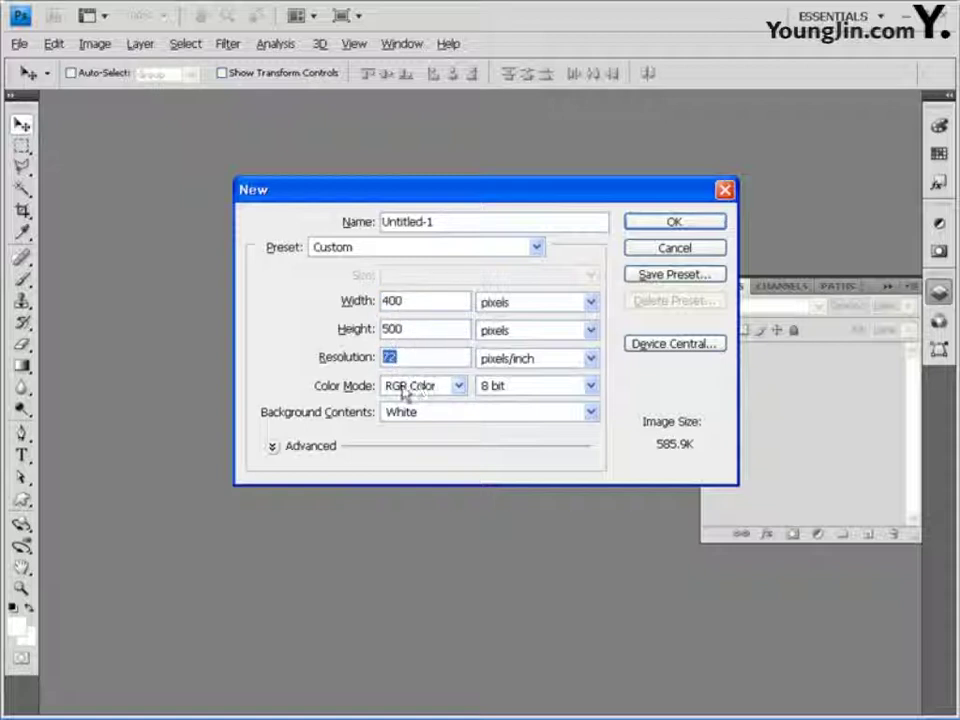
pyautogui.click(688, 225)
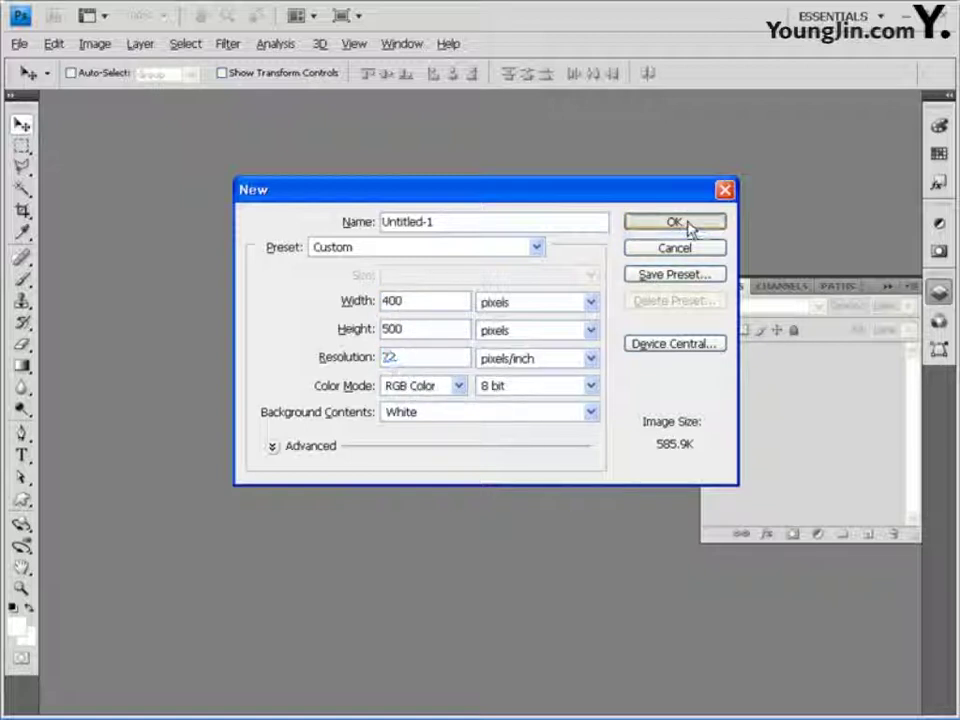
pyautogui.moveTo(90, 99); pyautogui.dragTo(207, 106)
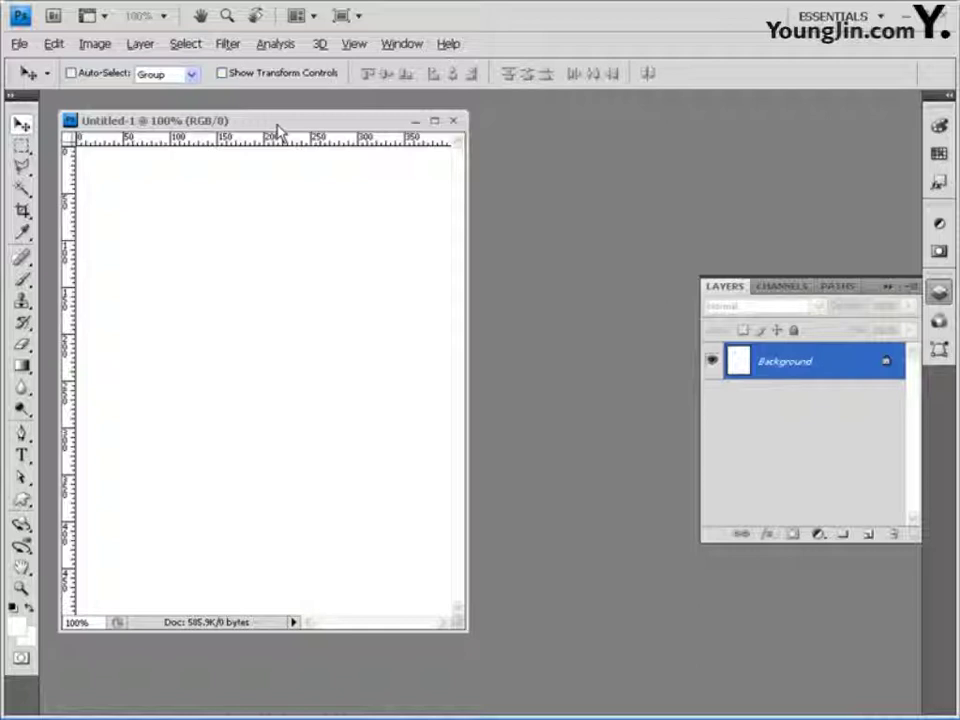
pyautogui.click(355, 46)
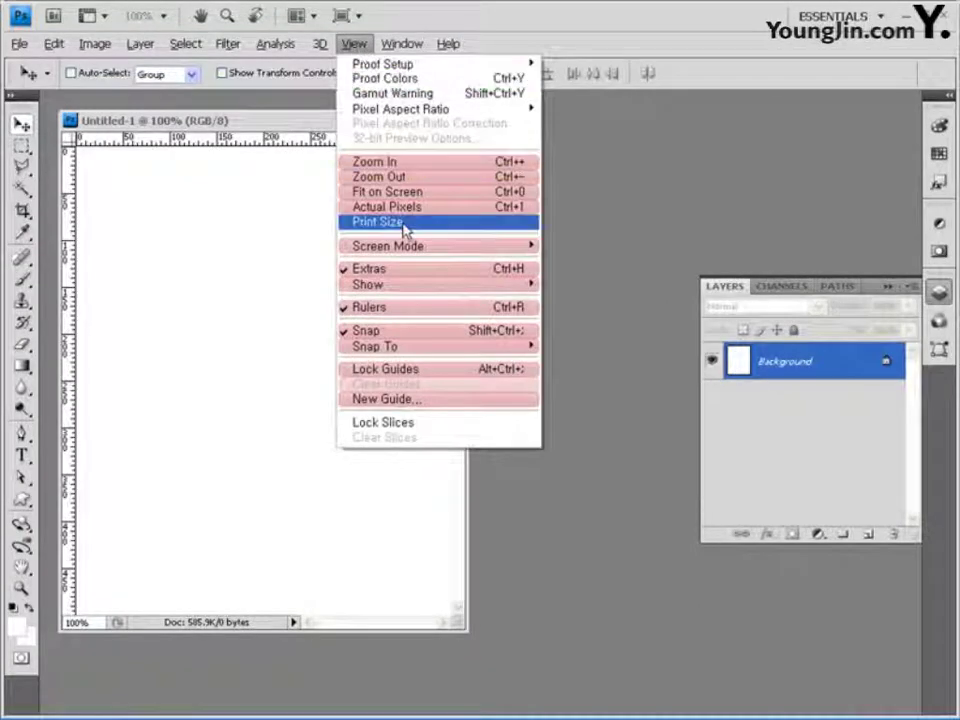
pyautogui.click(409, 401)
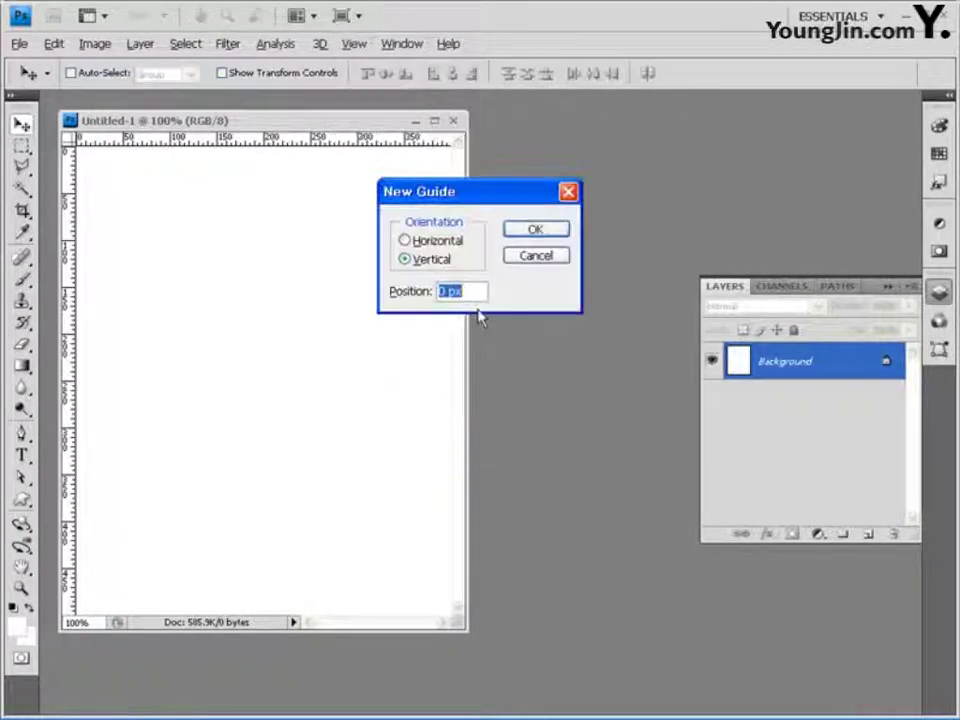
pyautogui.click(558, 258)
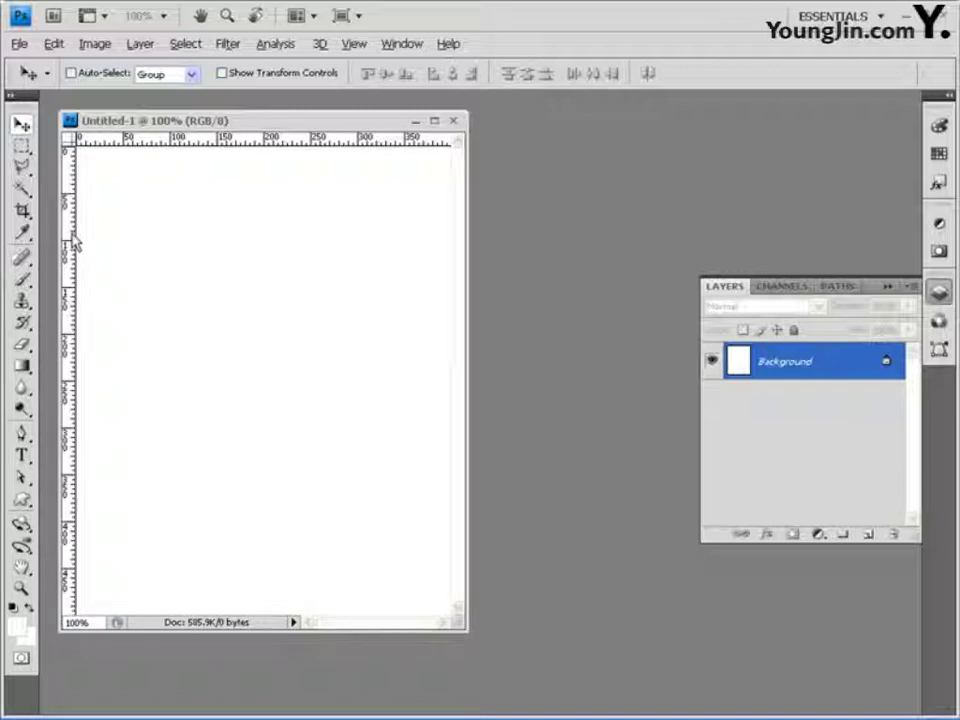
# - Place vertical guides at 100, 200 and 300 px and horizontal guides at 100, 200, 300 and 400 px on the blank canvas
pyautogui.moveTo(74, 243); pyautogui.dragTo(170, 231)
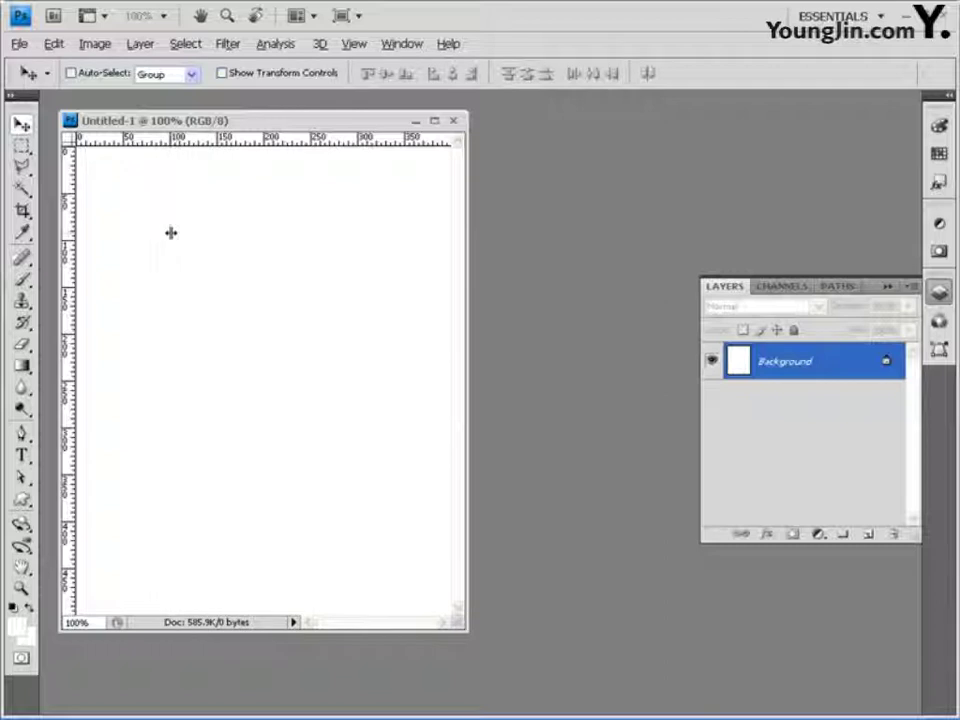
pyautogui.moveTo(72, 242); pyautogui.dragTo(358, 225)
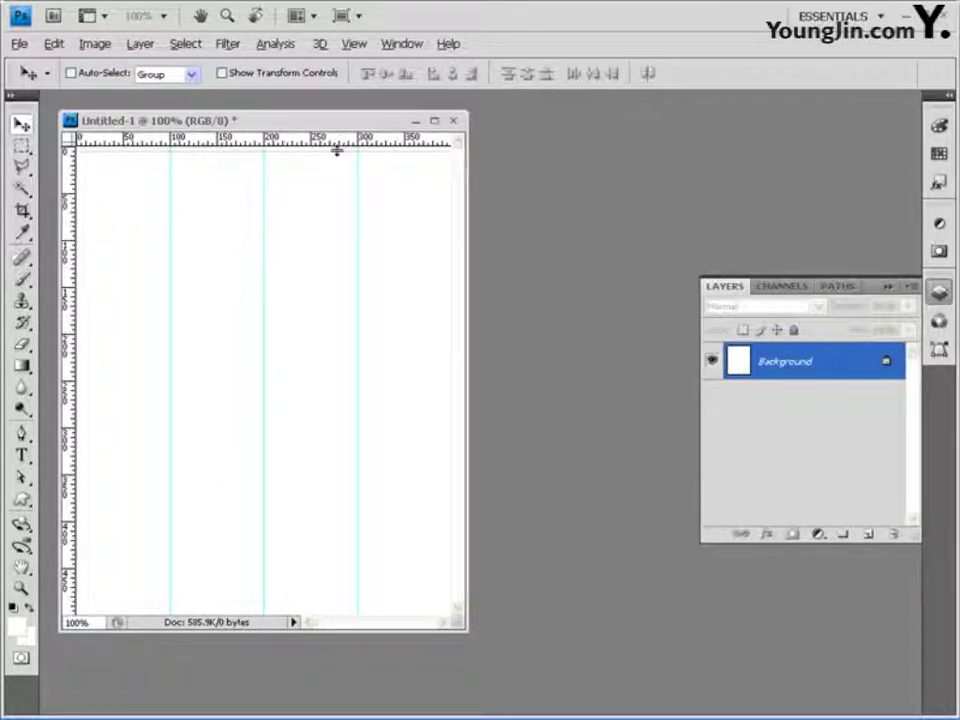
pyautogui.moveTo(336, 143); pyautogui.dragTo(324, 240)
pyautogui.moveTo(270, 148); pyautogui.dragTo(273, 333)
pyautogui.moveTo(281, 148); pyautogui.dragTo(261, 429)
pyautogui.moveTo(237, 150); pyautogui.dragTo(186, 520)
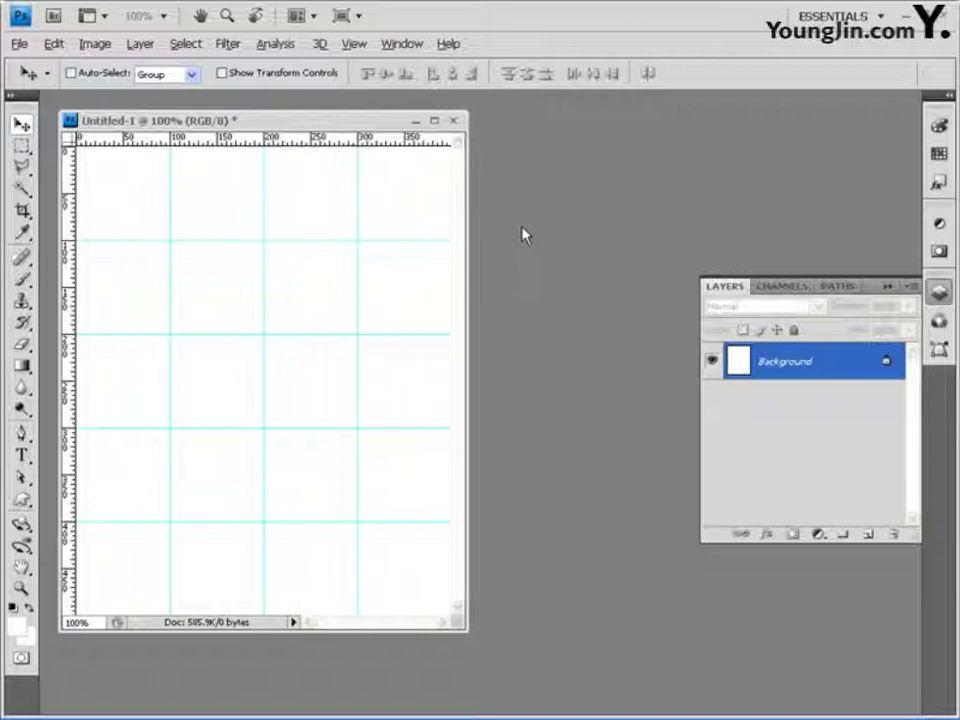
# - Save the document to the desktop in Photoshop format, naming it with the examinee's number and name followed by -2
pyautogui.click(18, 43)
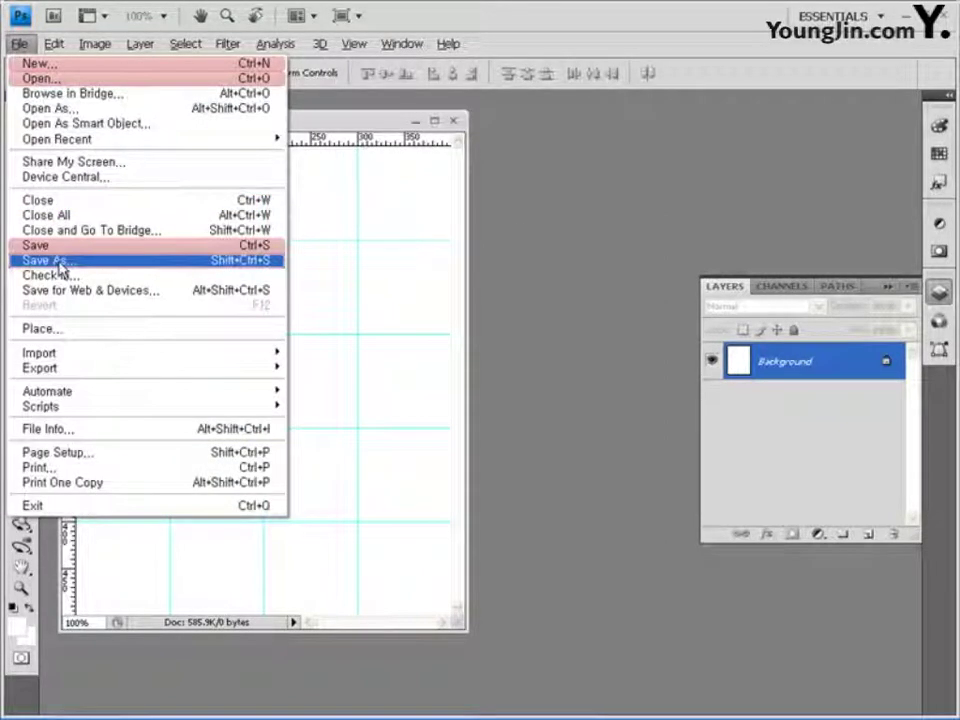
pyautogui.click(60, 264)
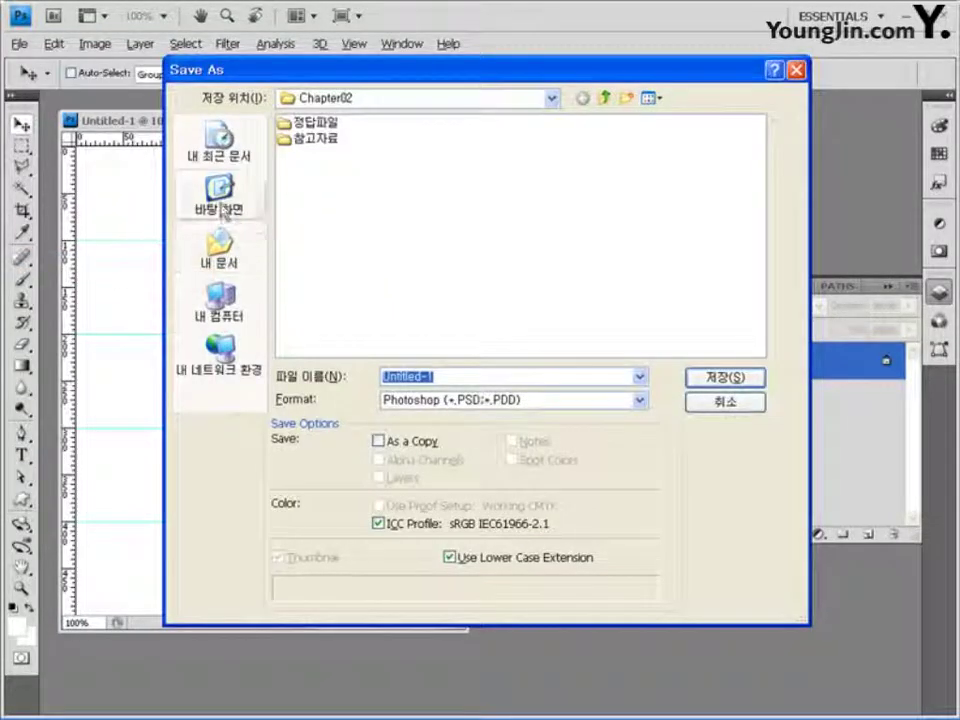
pyautogui.click(220, 195)
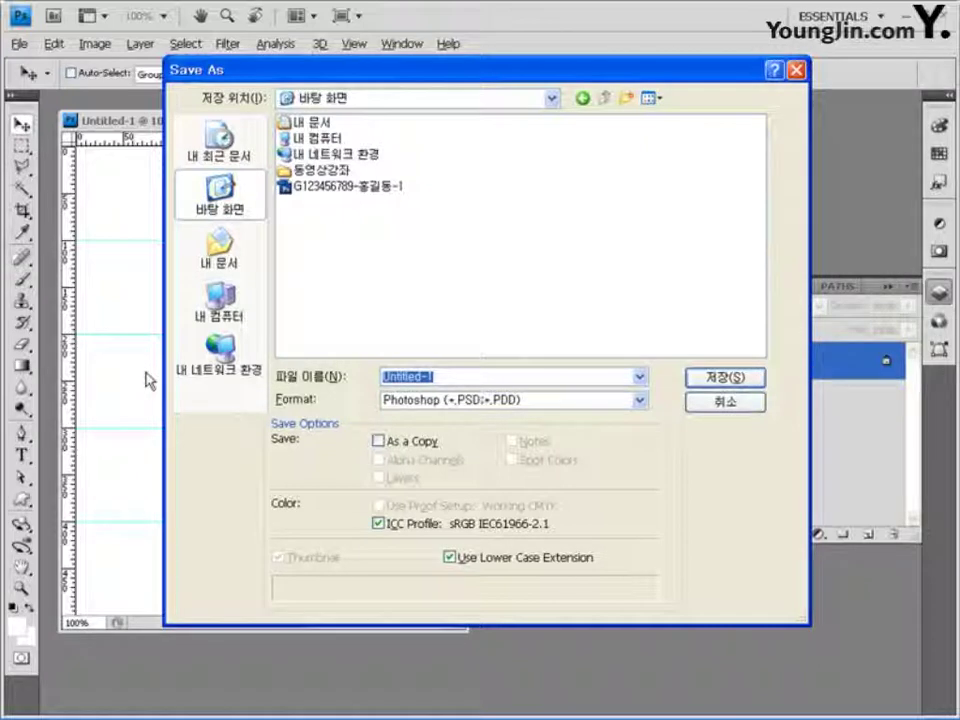
pyautogui.write('G')
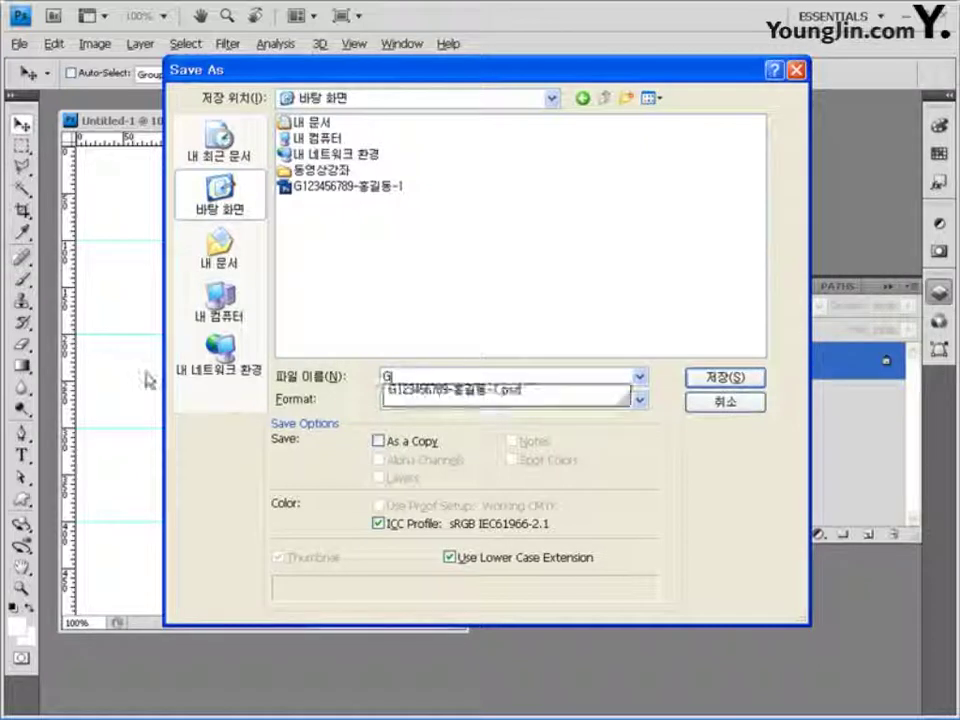
pyautogui.write('12345678')
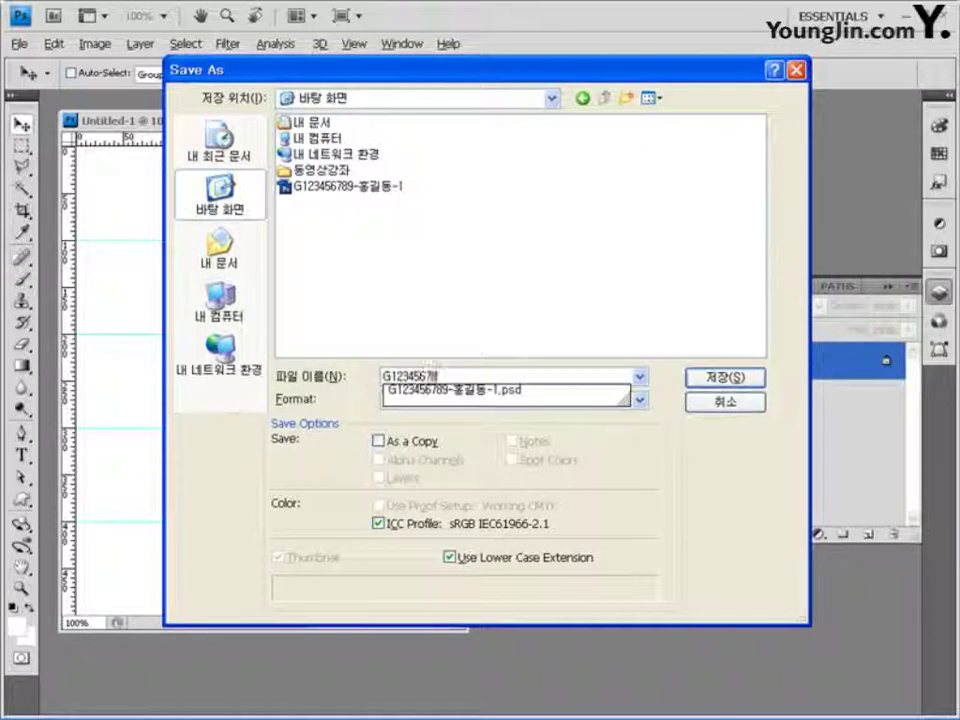
pyautogui.write('9-')
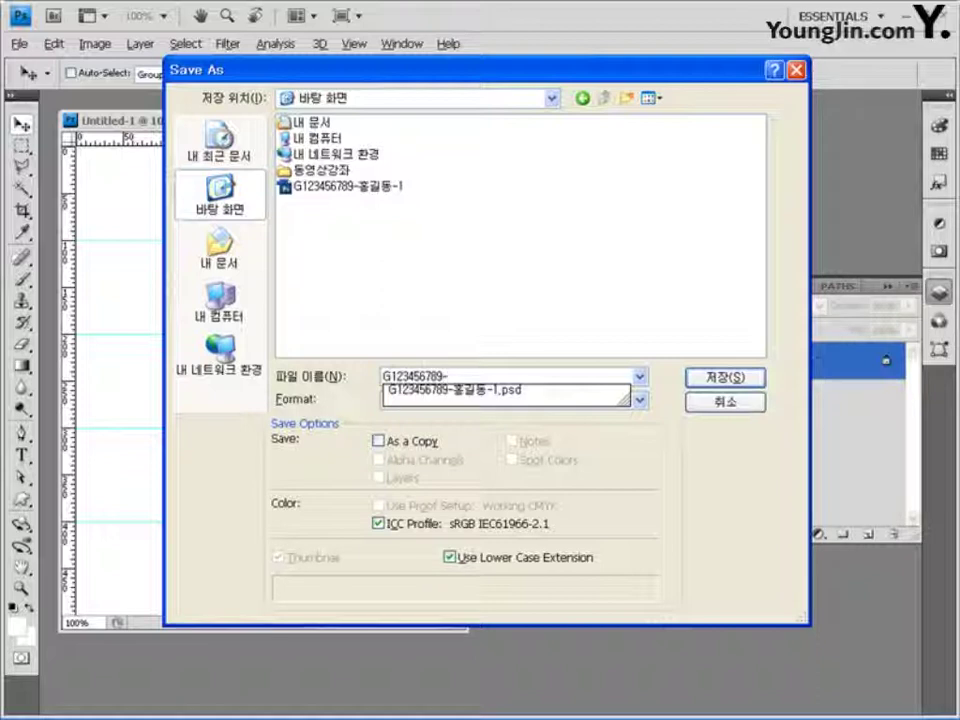
pyautogui.write('ghdrlfehd')
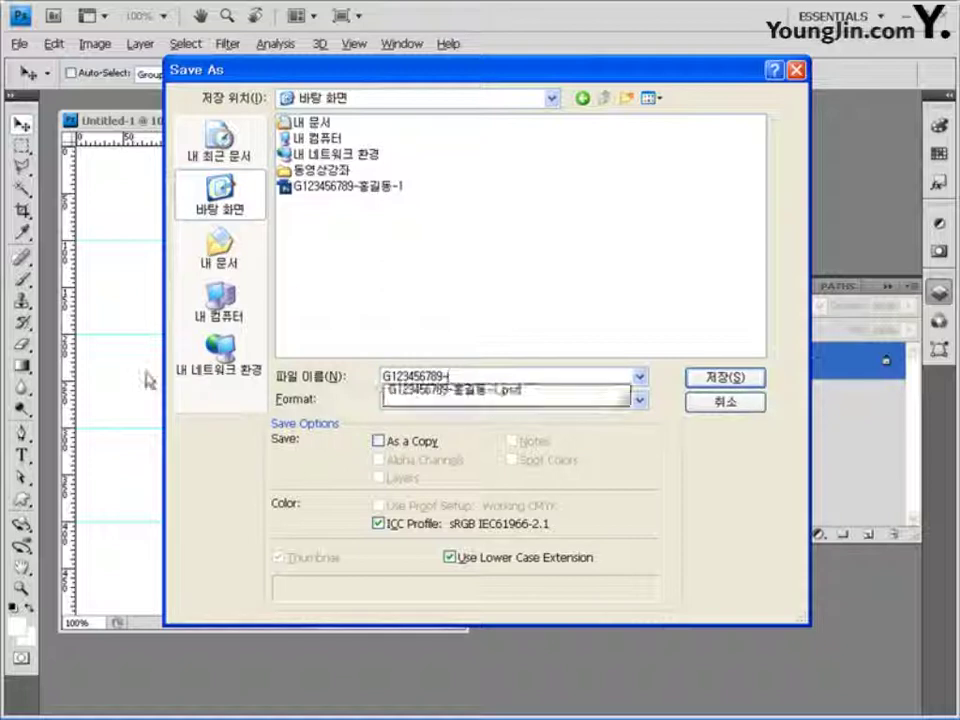
pyautogui.write('-2')
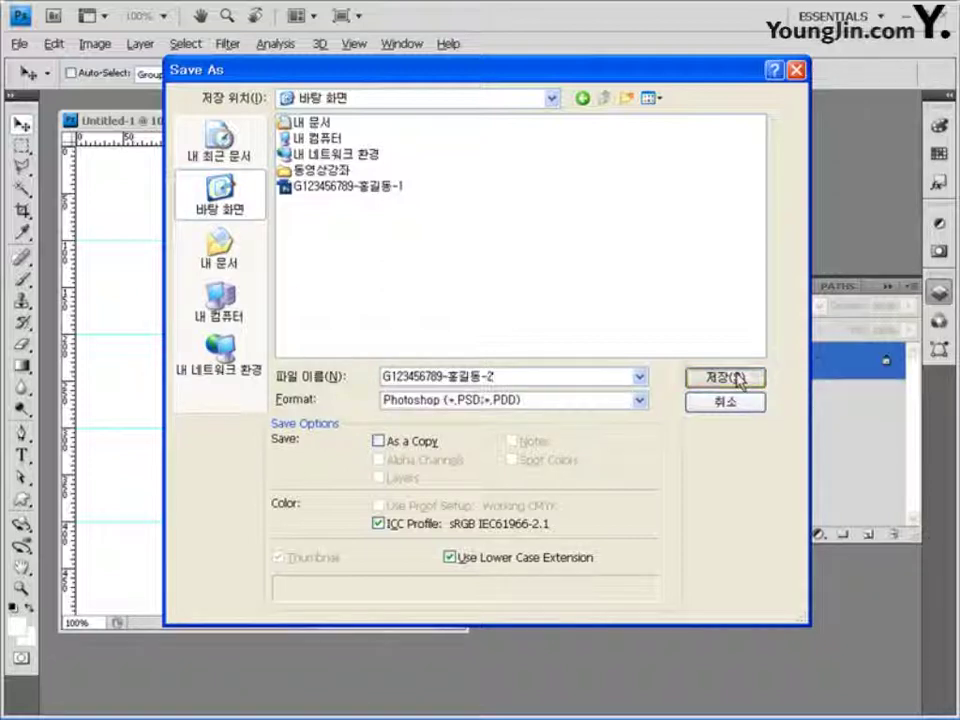
pyautogui.click(728, 380)
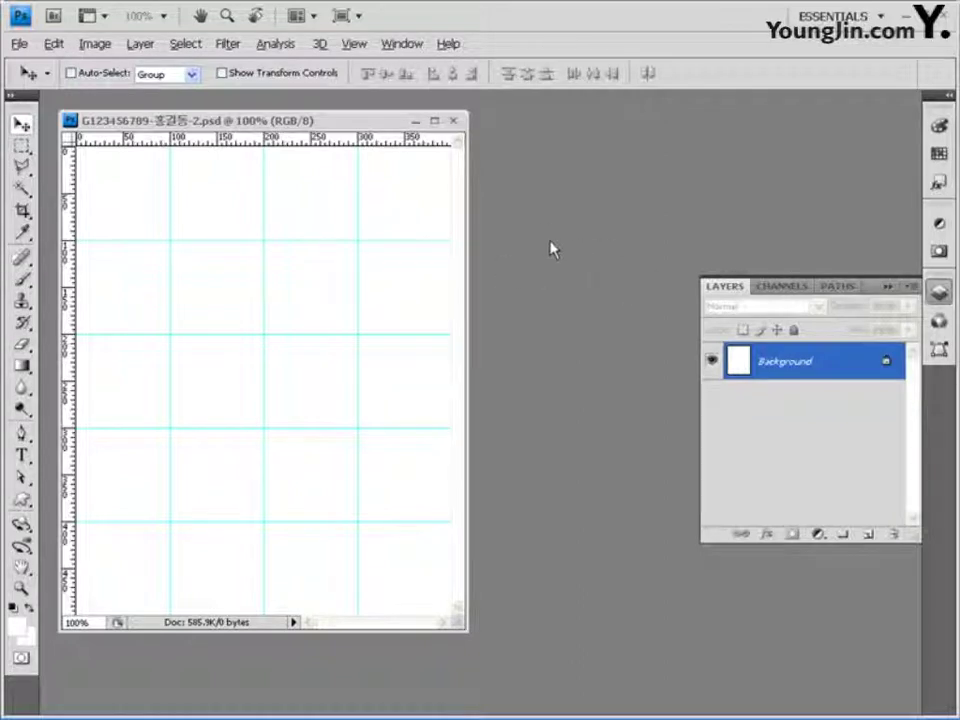
# - Open 1급-9.jpg from the Chapter02 folder and float it in its own window beside the document
pyautogui.doubleClick(549, 249)
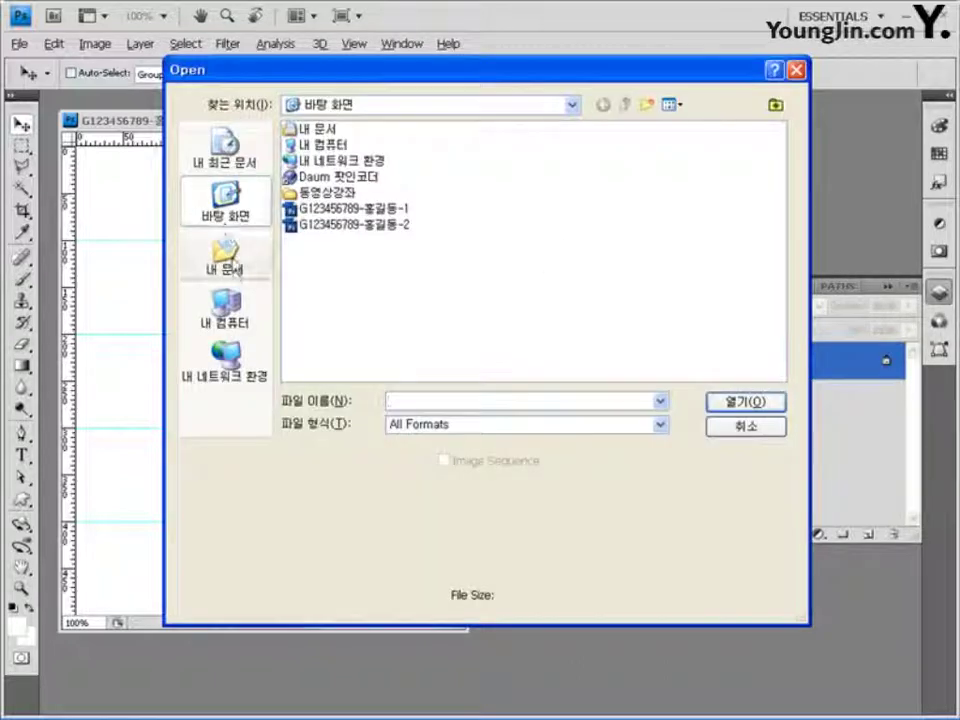
pyautogui.click(233, 262)
pyautogui.click(310, 177)
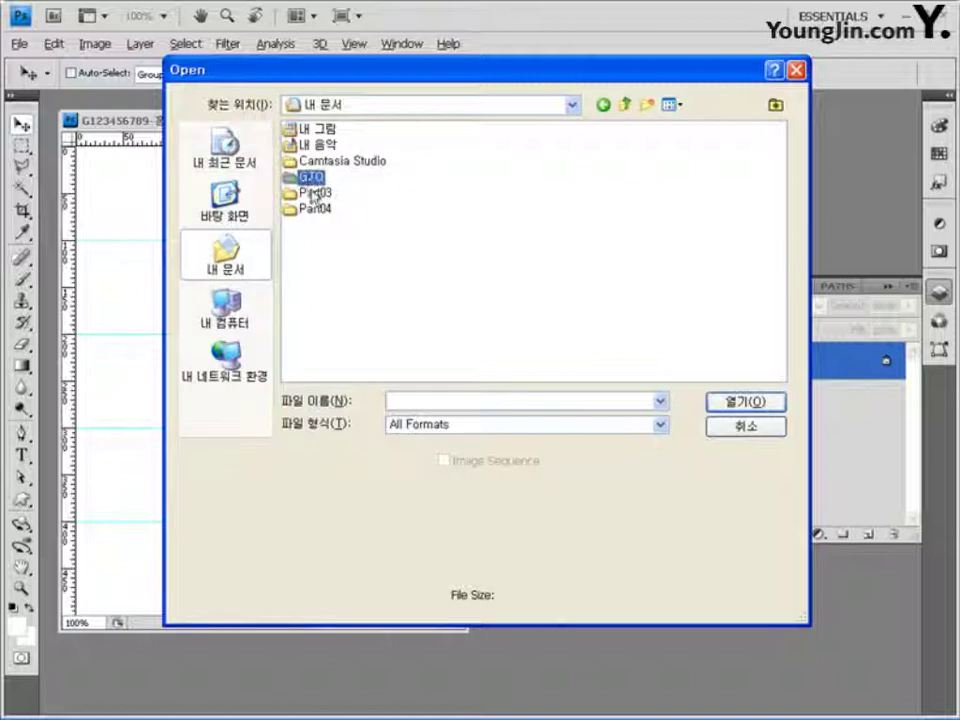
pyautogui.doubleClick(312, 193)
pyautogui.doubleClick(325, 145)
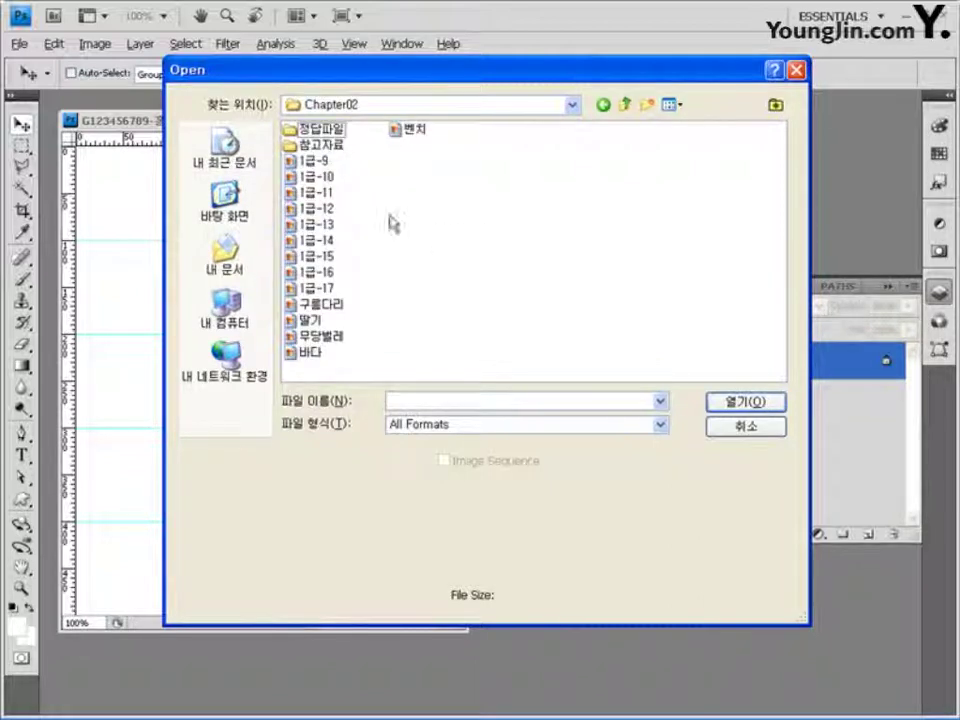
pyautogui.press('1')
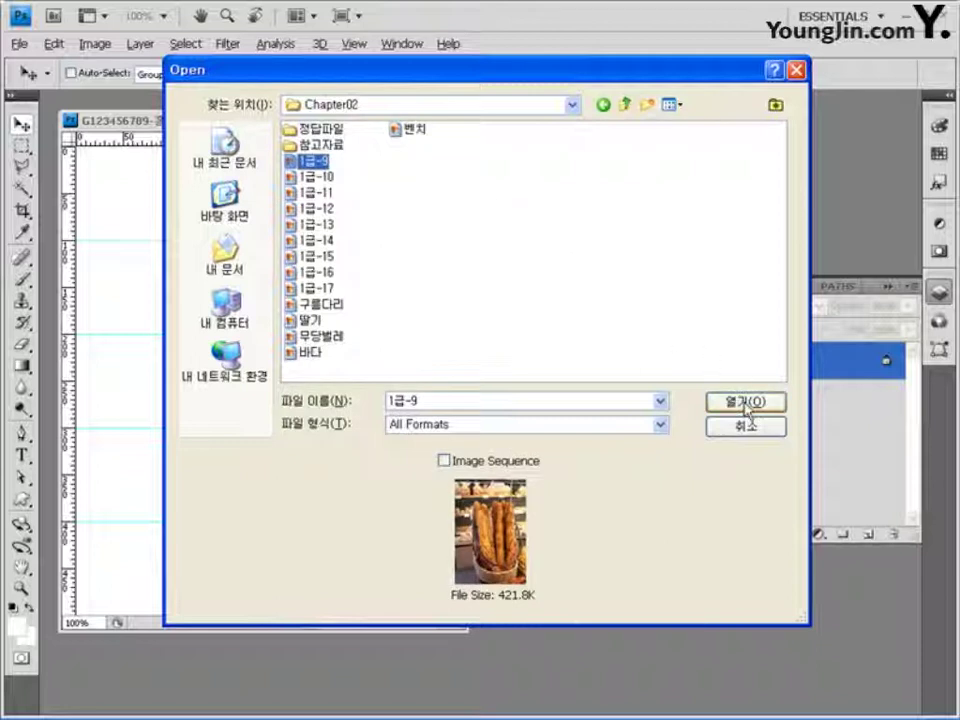
pyautogui.click(746, 402)
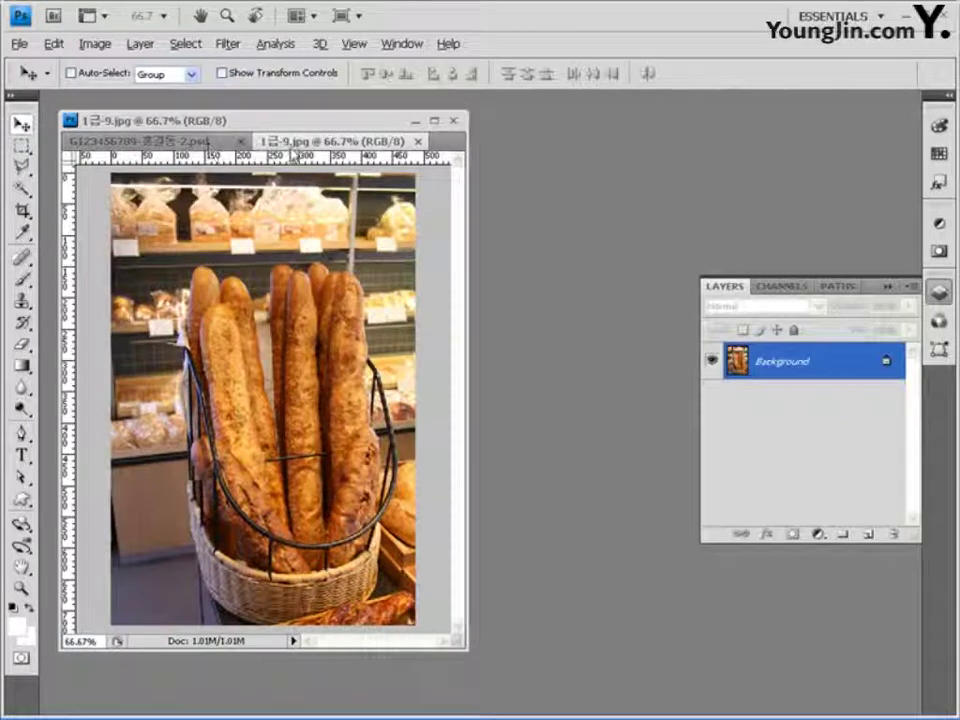
pyautogui.moveTo(290, 141); pyautogui.dragTo(472, 156)
# - Select the entire bread image, copy it into the guided document as a new layer, and shift it into position
pyautogui.hotkey('ctrl', 'a')
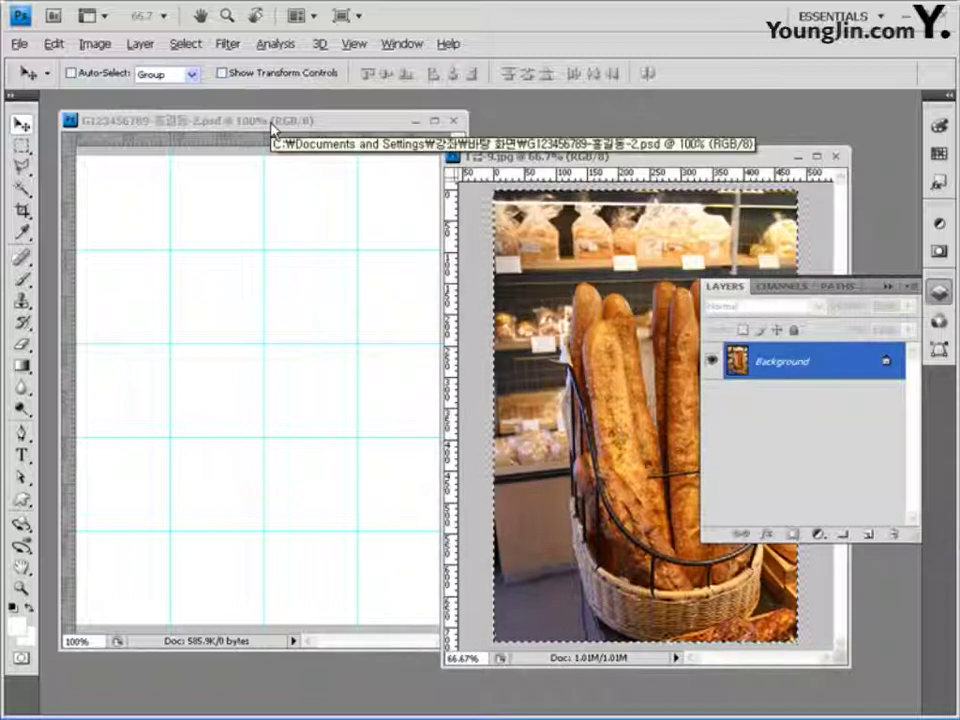
pyautogui.moveTo(663, 258); pyautogui.dragTo(310, 250)
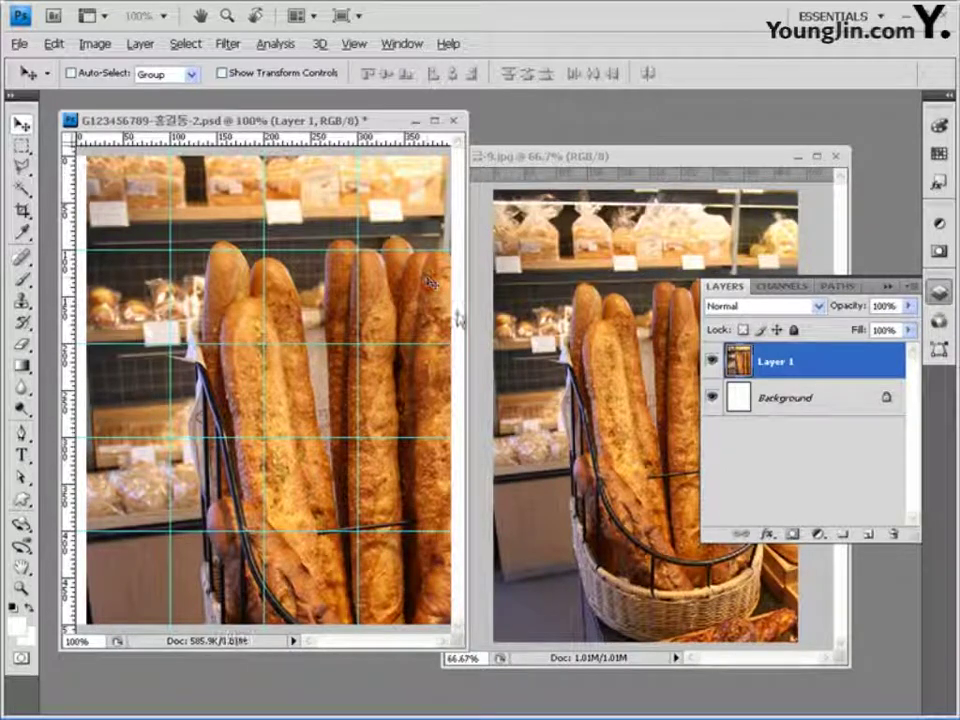
pyautogui.moveTo(456, 317); pyautogui.dragTo(408, 292)
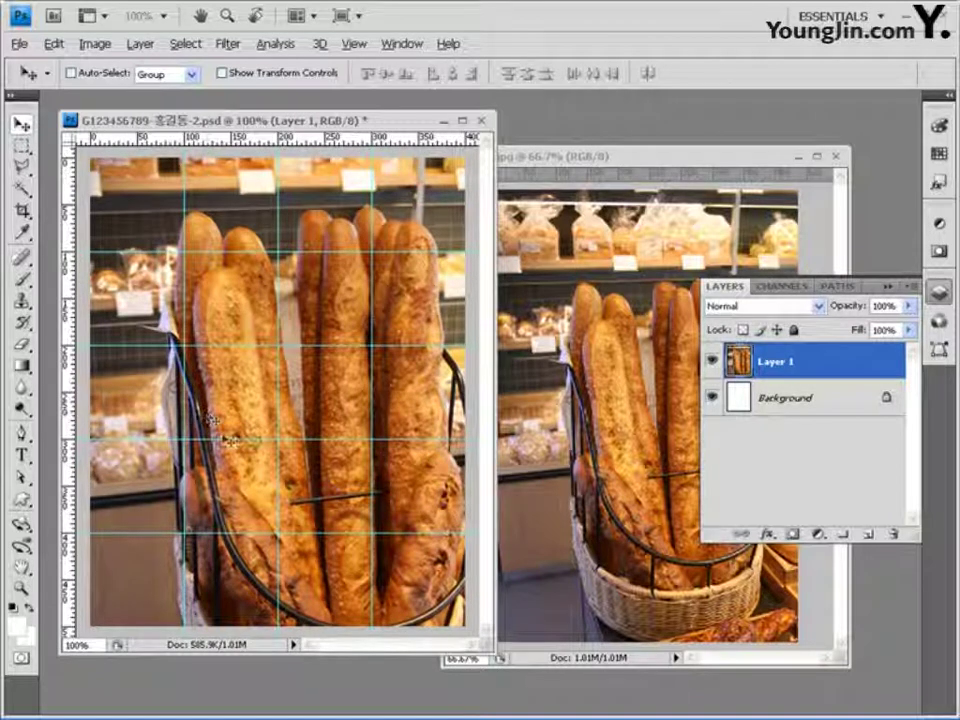
# - Scale down and reposition the bread layer with Free Transform so the baguettes and basket fit the canvas
pyautogui.hotkey('ctrl', 't')
pyautogui.moveTo(220, 300); pyautogui.dragTo(274, 433)
pyautogui.moveTo(114, 208); pyautogui.dragTo(146, 272)
pyautogui.moveTo(425, 395); pyautogui.dragTo(369, 252)
pyautogui.press('Return')
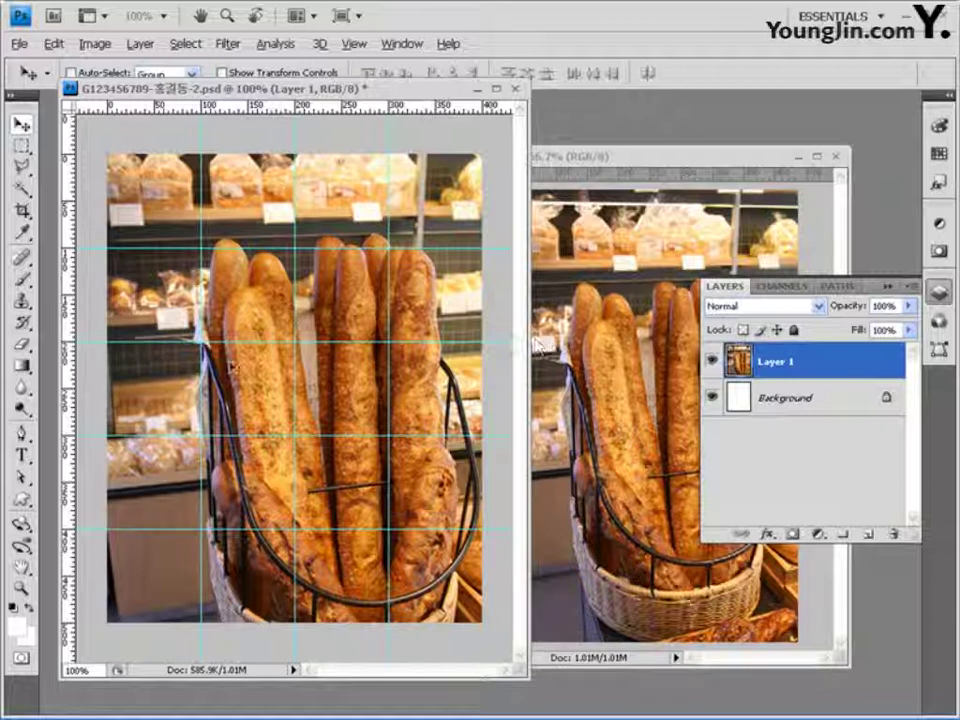
# - Activate the Pen tool in Paths mode for outlining the bread on Layer 1
pyautogui.click(22, 210)
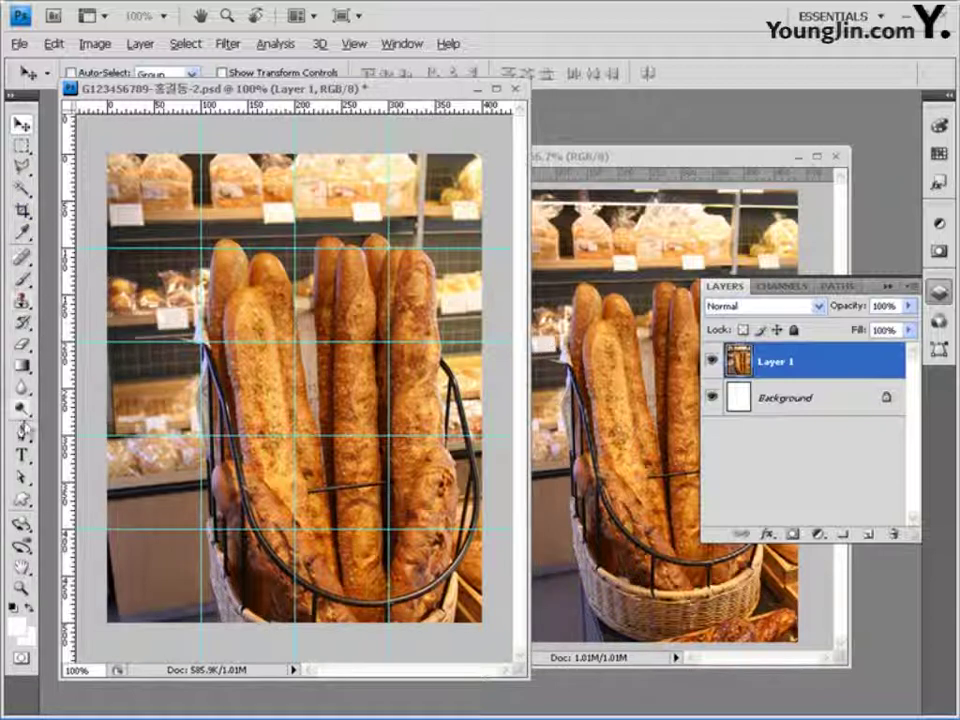
pyautogui.click(22, 433)
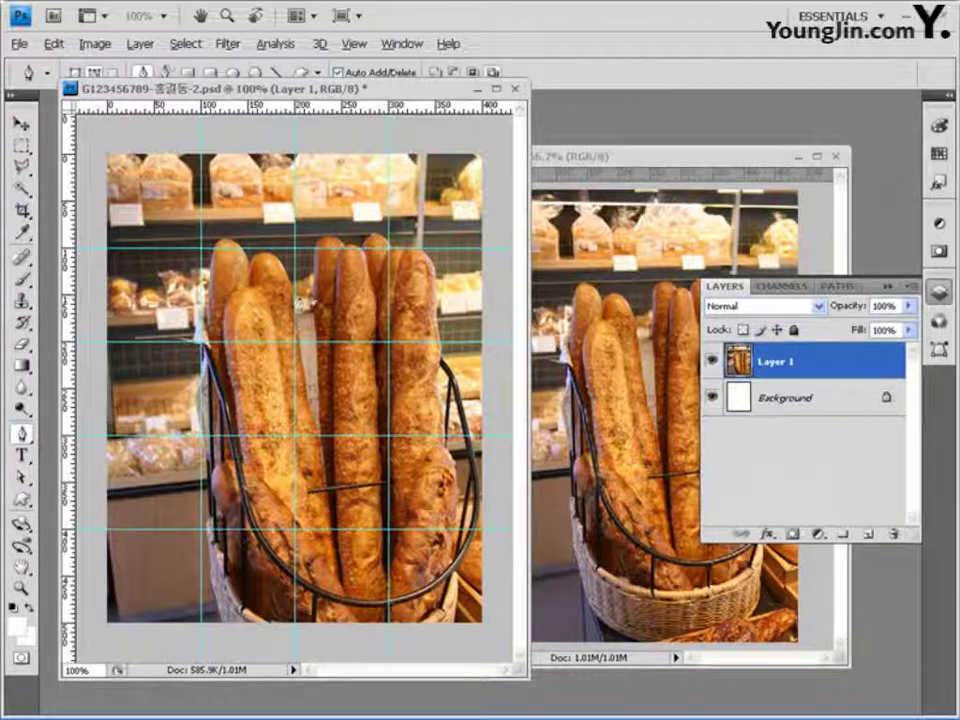
pyautogui.click(330, 247)
pyautogui.moveTo(230, 88); pyautogui.dragTo(230, 138)
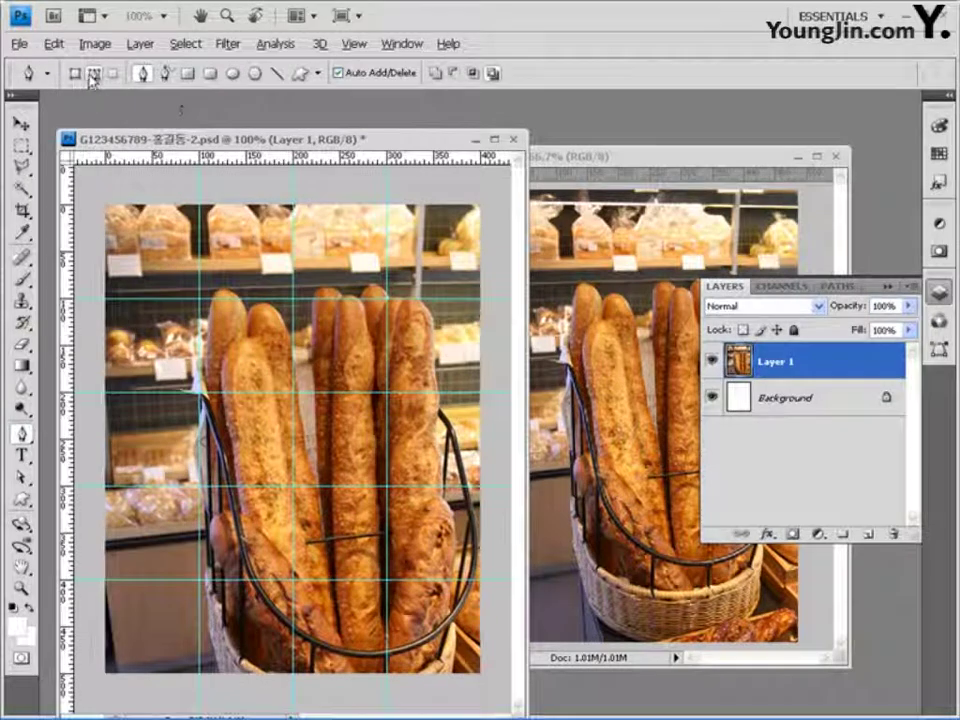
pyautogui.click(92, 74)
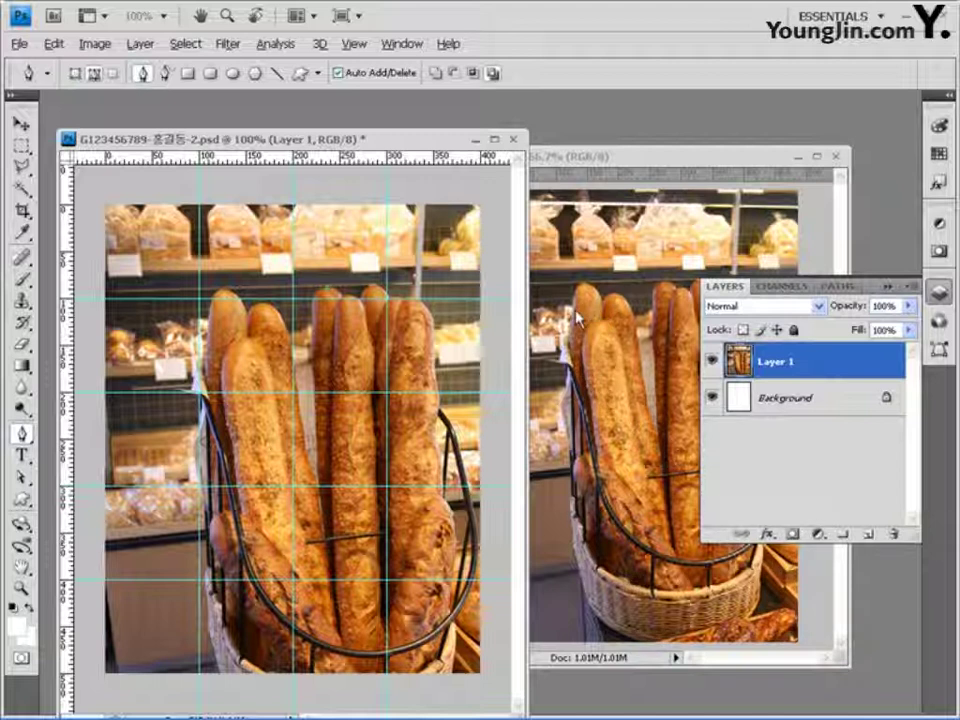
# - Hide the guides on the bread document
pyautogui.click(362, 45)
pyautogui.moveTo(405, 285)
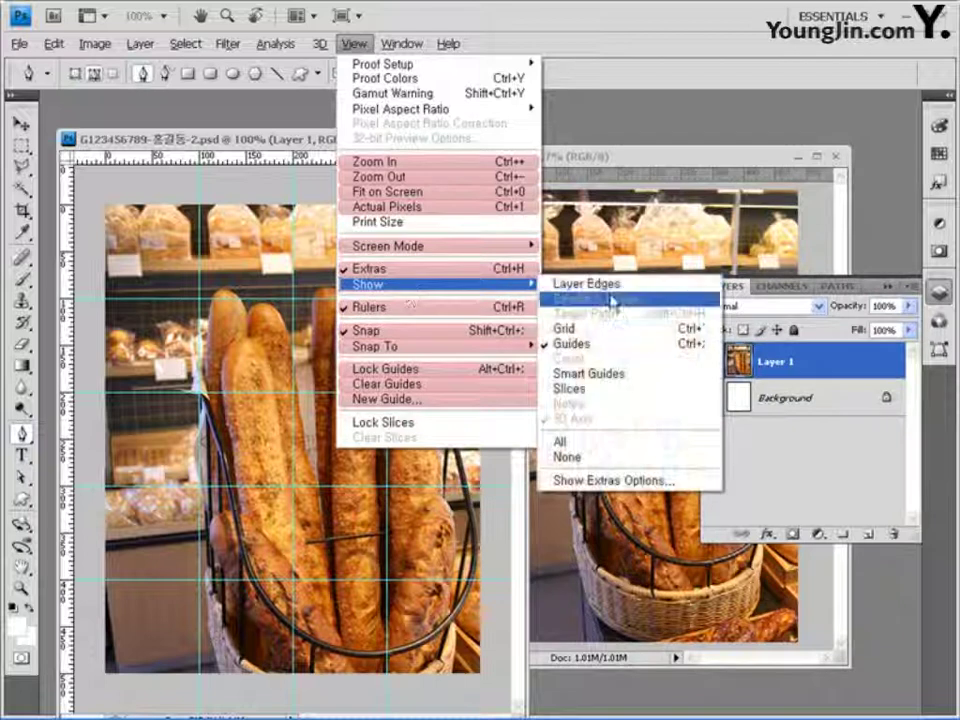
pyautogui.click(200, 112)
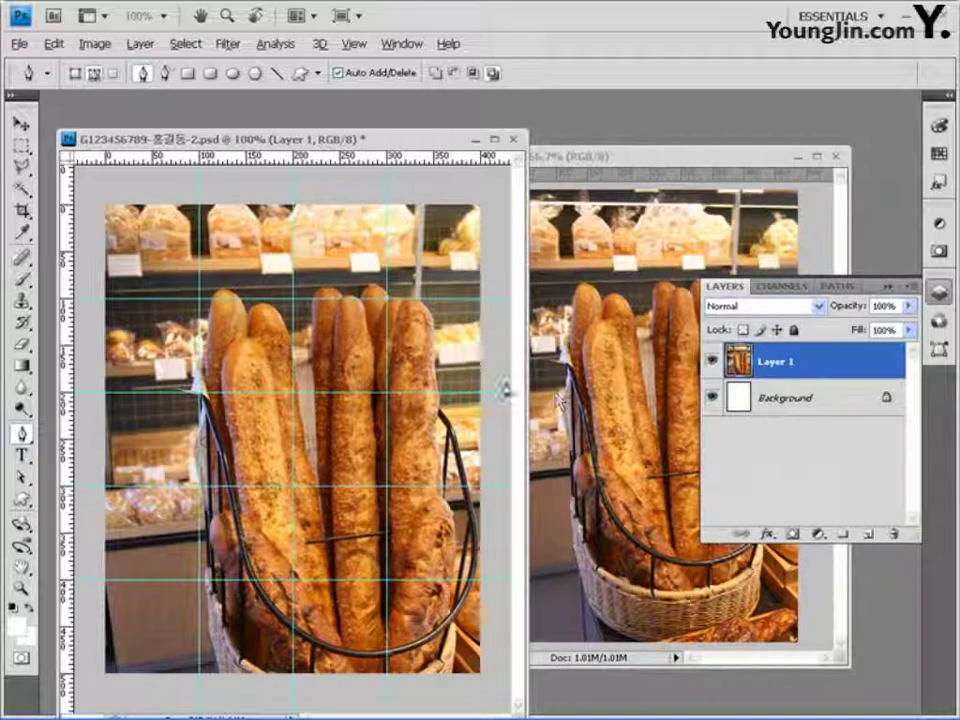
pyautogui.click(354, 44)
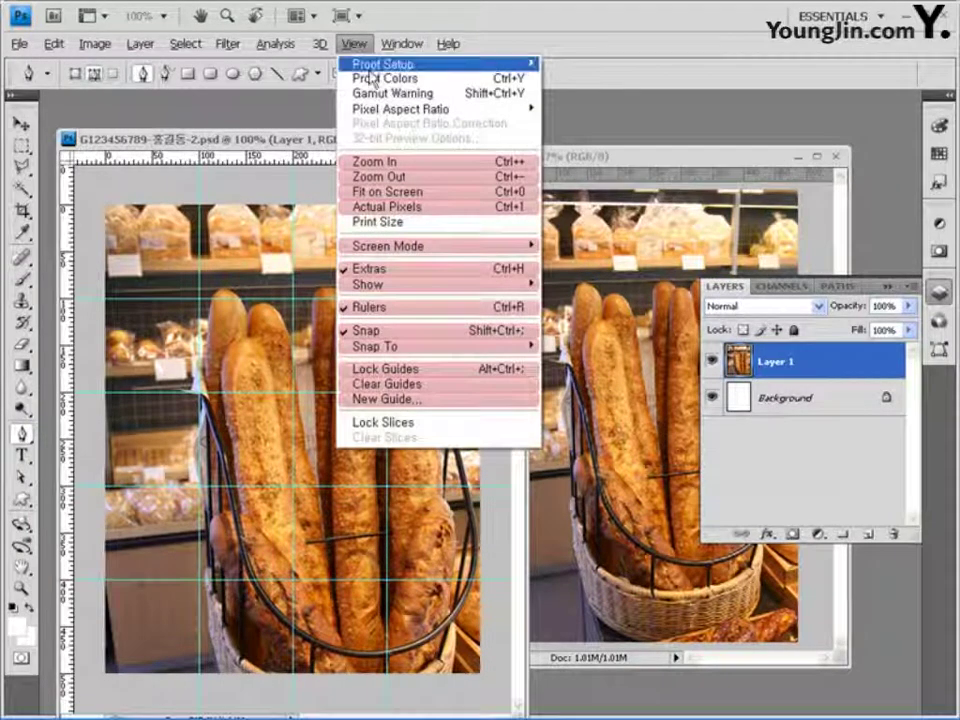
pyautogui.click(517, 275)
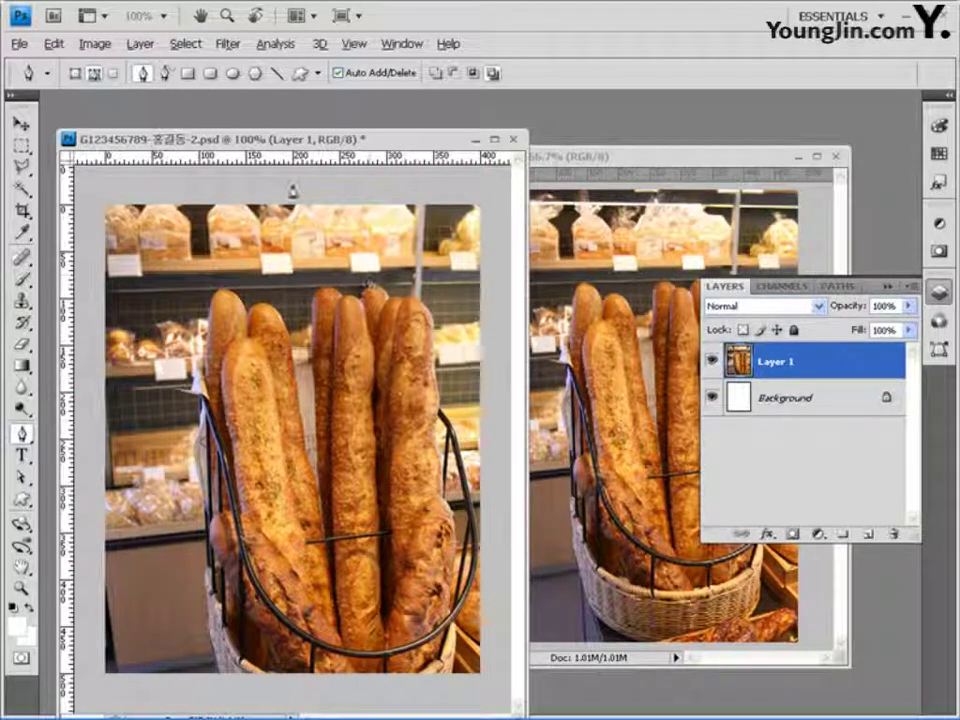
# - Trace a closed Pen path around the baguettes and basket, including the gap between the two groups of loaves
pyautogui.moveTo(262, 138); pyautogui.dragTo(256, 114)
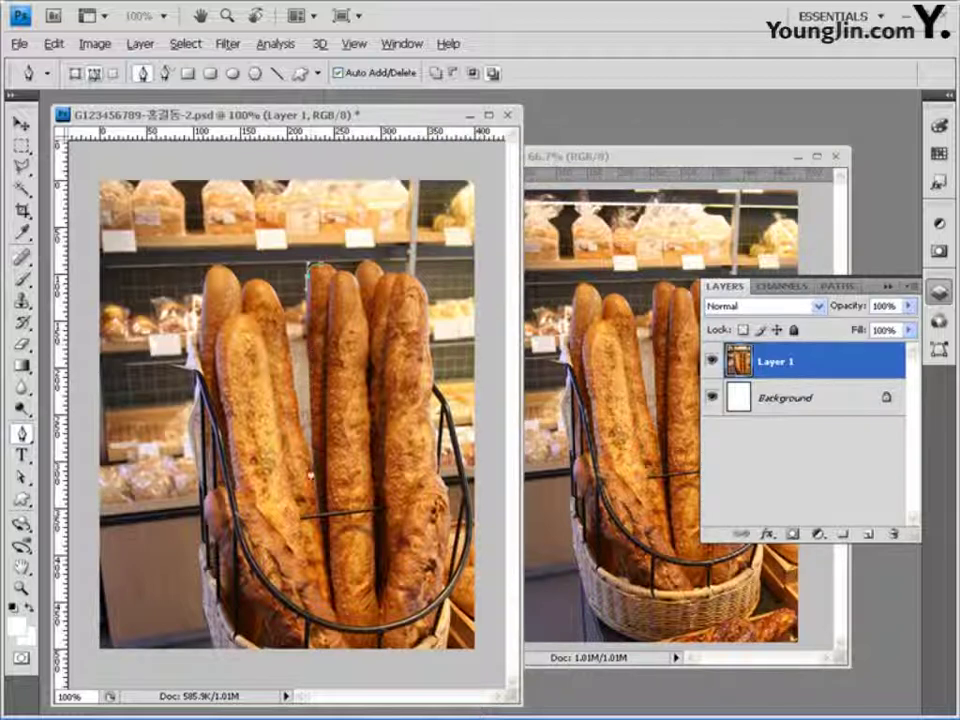
pyautogui.moveTo(314, 478); pyautogui.dragTo(291, 395)
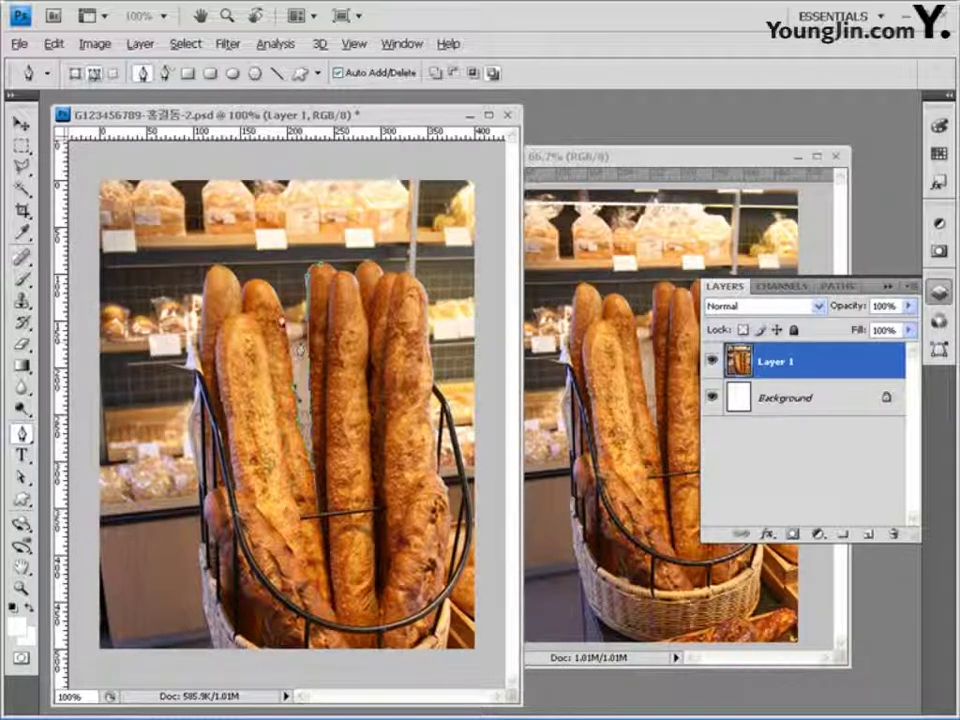
pyautogui.click(276, 280)
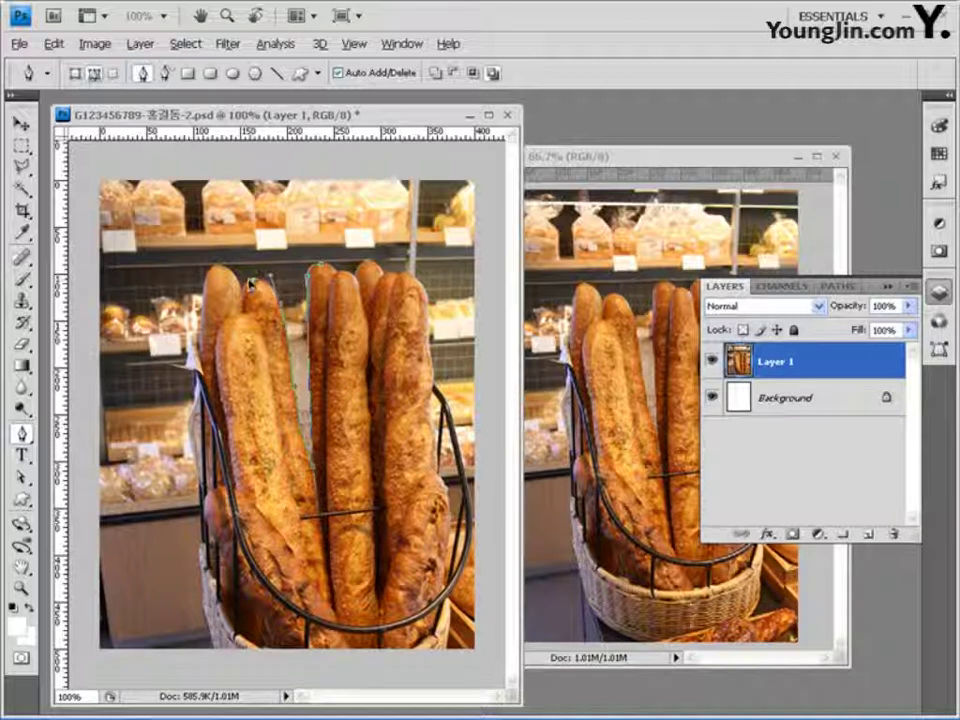
pyautogui.click(320, 268)
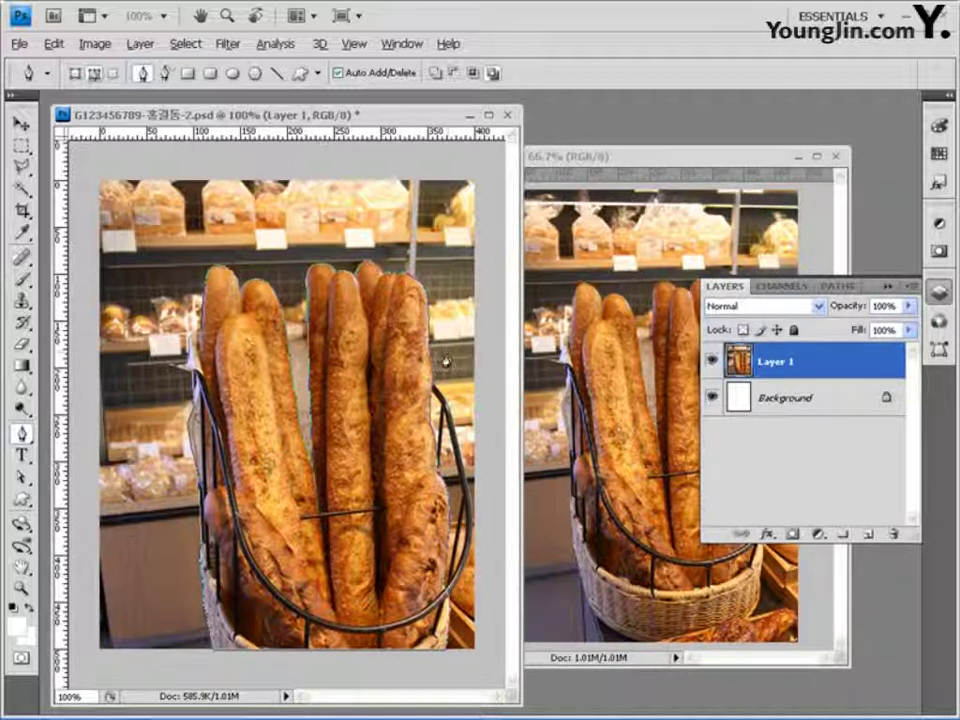
# - Load the Work Path as a selection and invert it to select the background around the bread, with the 1급-9.jpg window minimised
pyautogui.click(837, 288)
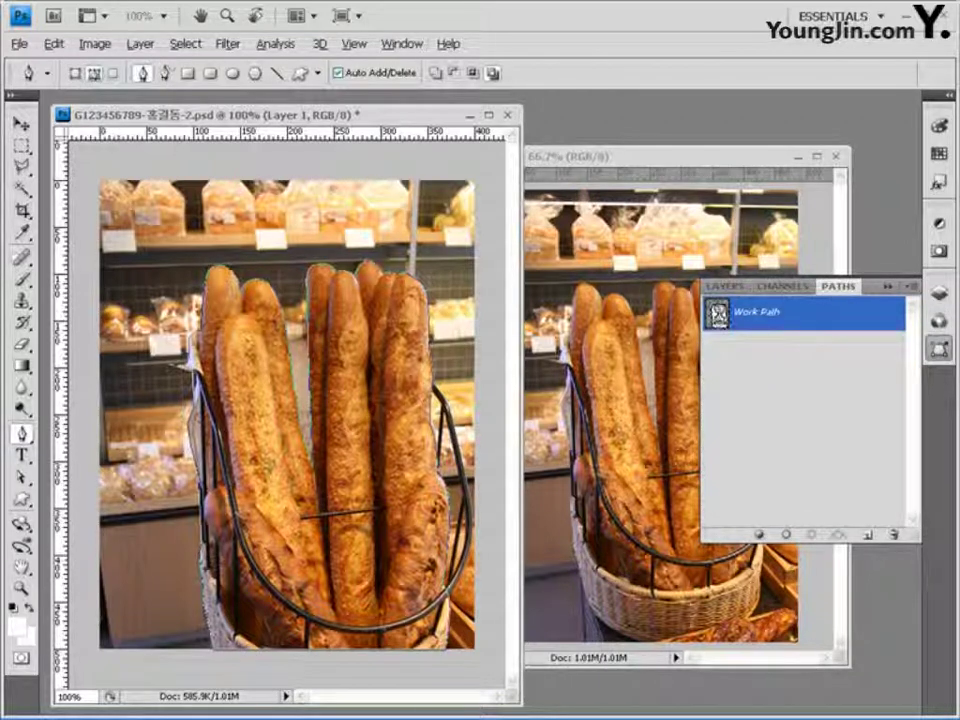
pyautogui.click(798, 156)
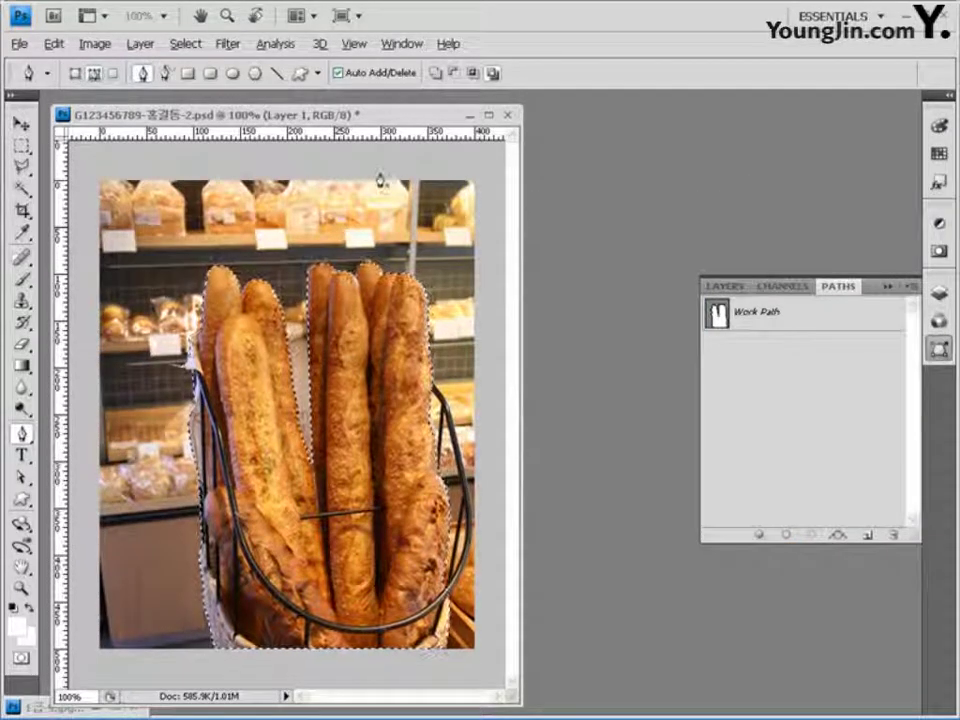
pyautogui.press('z')
pyautogui.hotkey('ctrl', 'alt', '0')
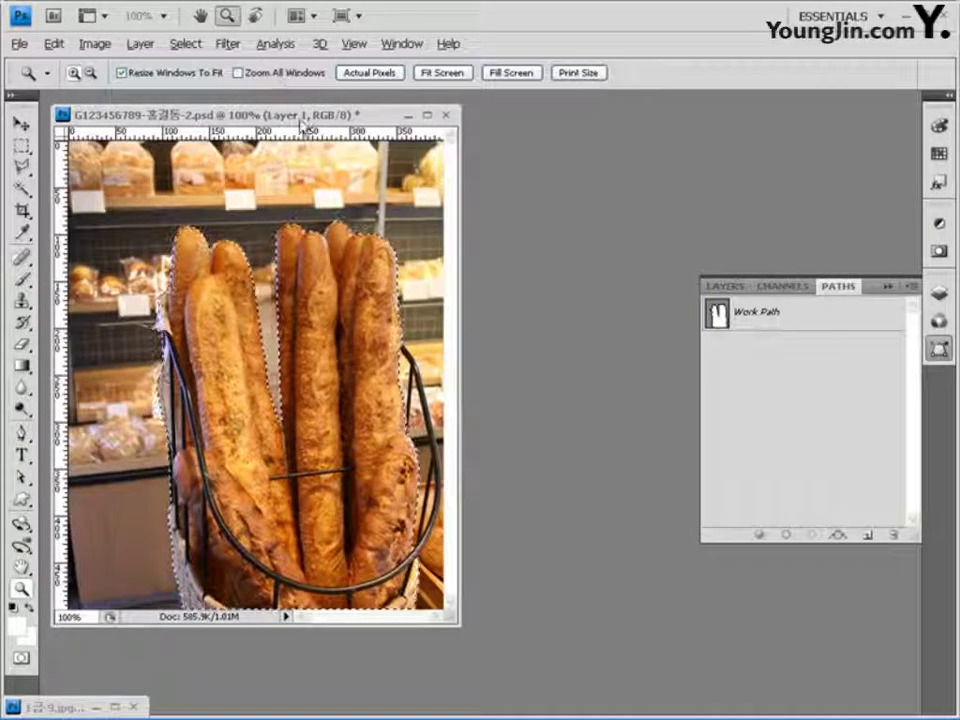
pyautogui.moveTo(228, 114); pyautogui.dragTo(264, 118)
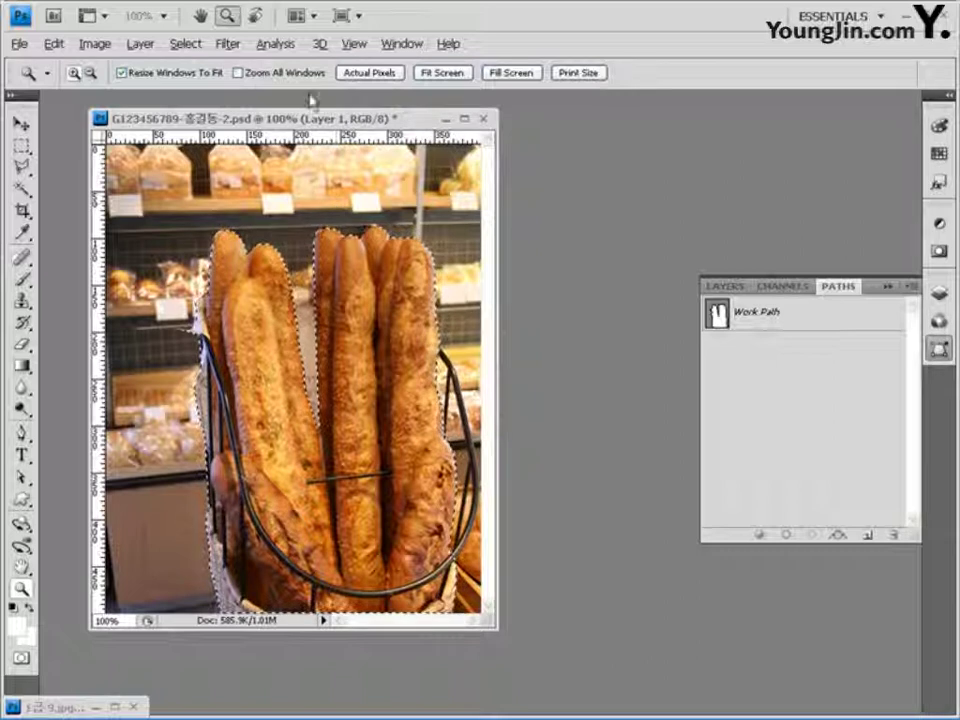
pyautogui.click(185, 44)
pyautogui.click(212, 107)
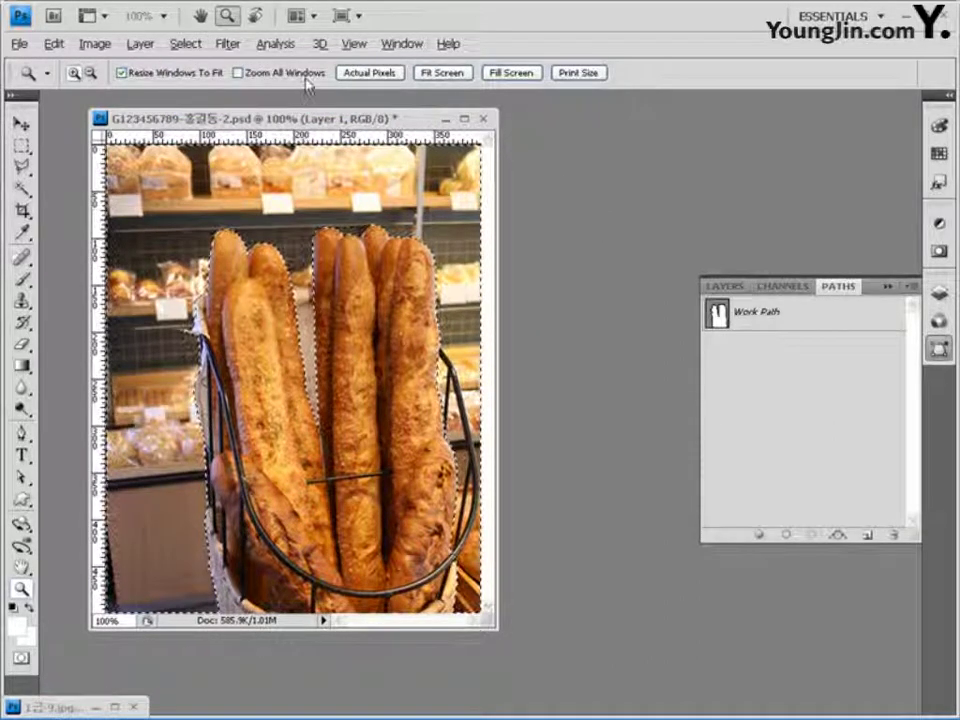
# - Apply the Texturizer filter to the selected background with Canvas texture, 100% scaling, relief 4 and light from Top
pyautogui.click(227, 44)
pyautogui.moveTo(311, 326)
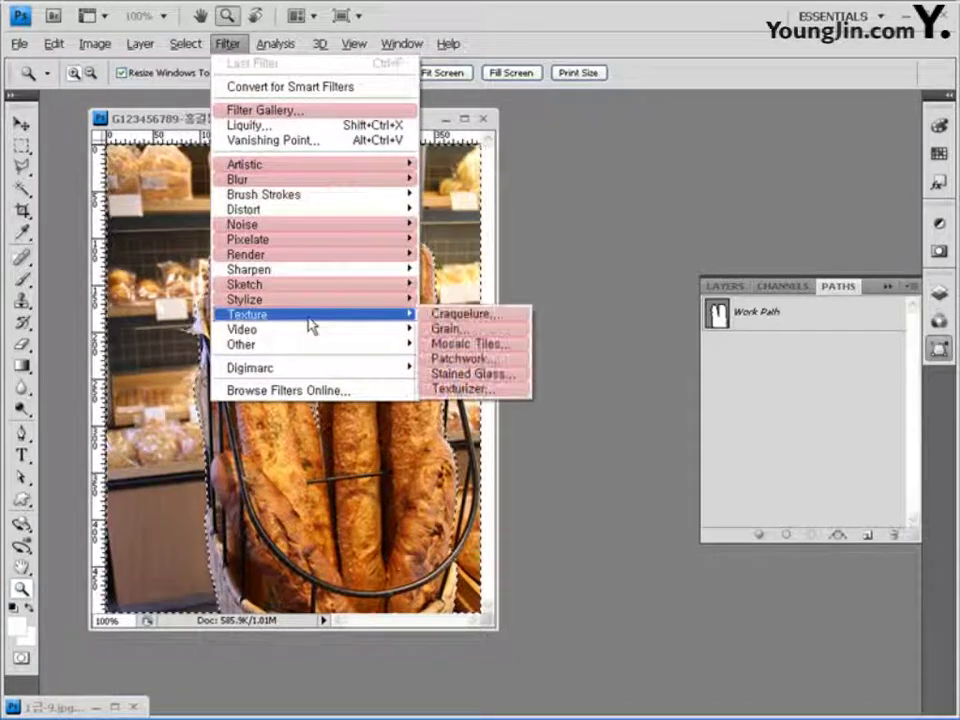
pyautogui.click(493, 390)
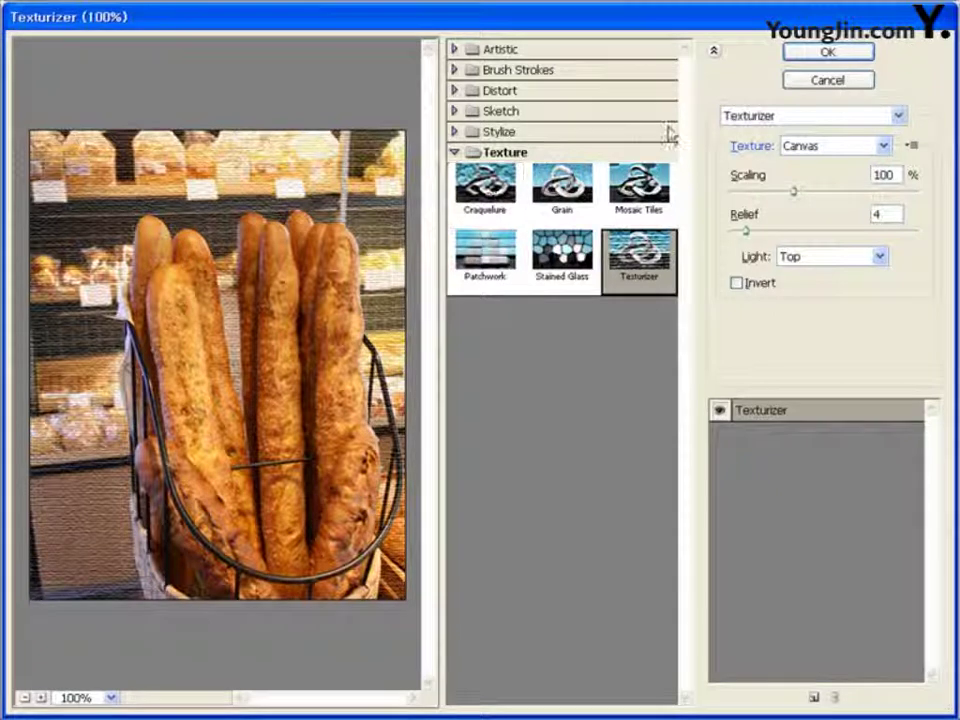
pyautogui.click(842, 56)
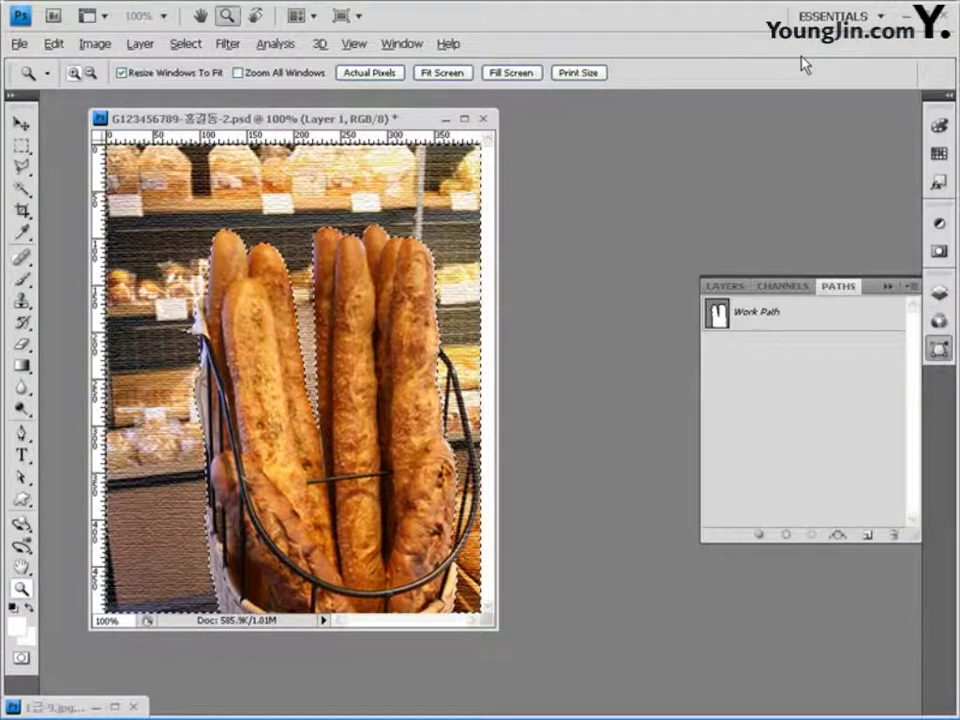
# - Add a Hue/Saturation adjustment layer for the selected background and set Saturation to -100
pyautogui.click(724, 286)
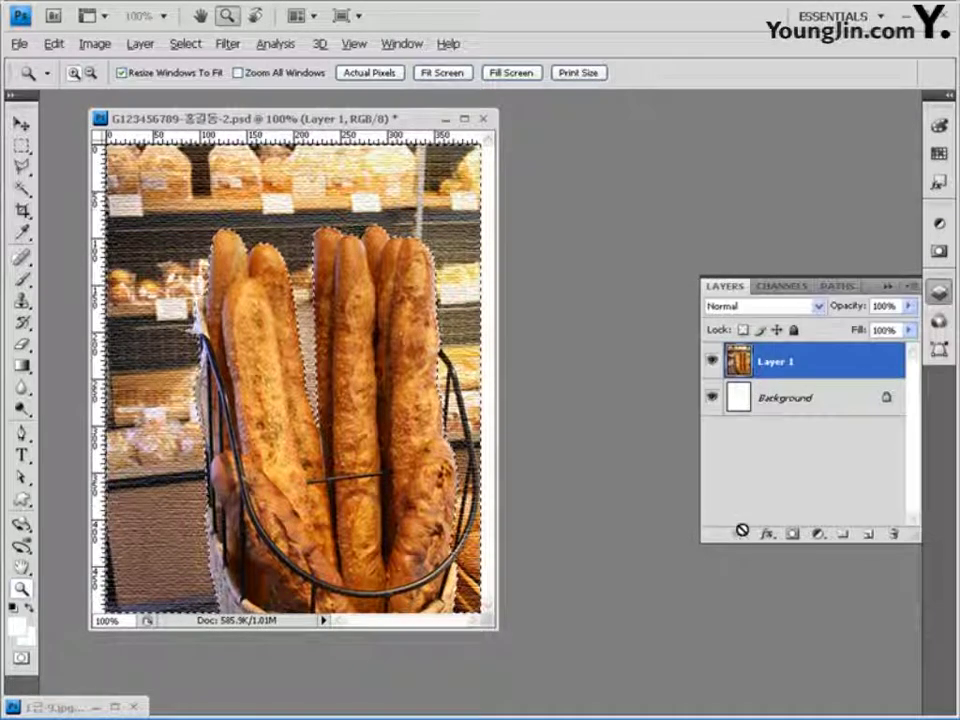
pyautogui.click(817, 534)
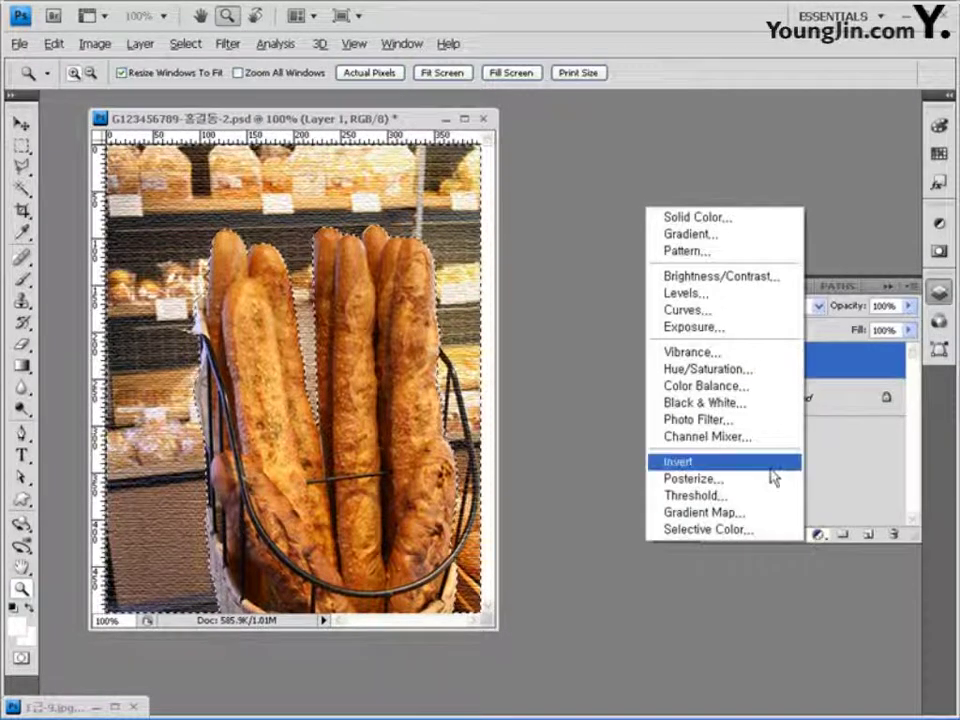
pyautogui.click(743, 370)
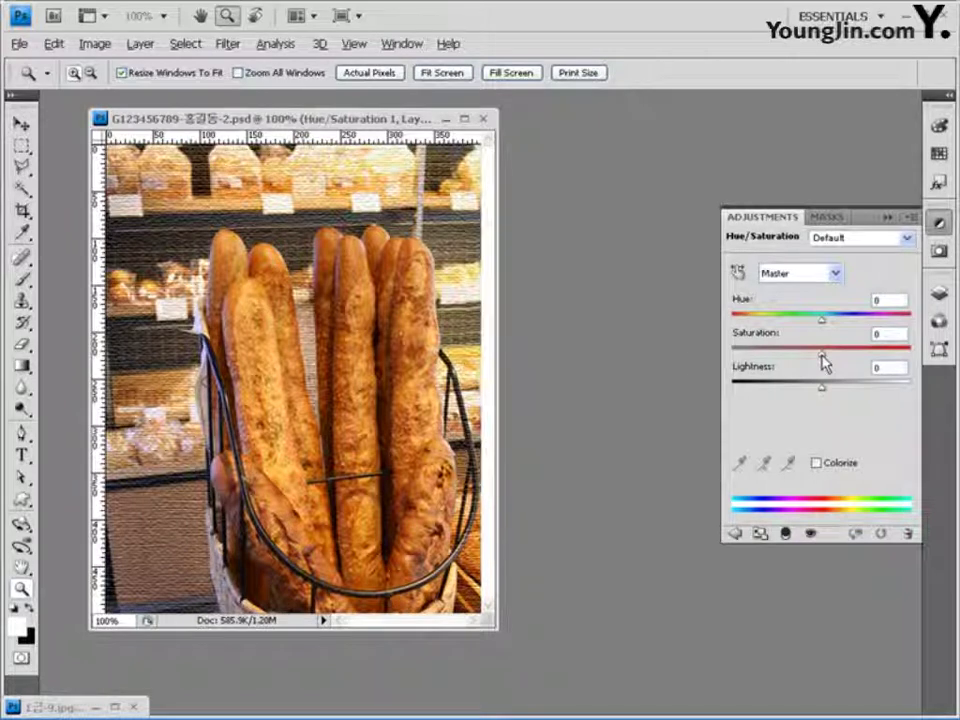
pyautogui.moveTo(822, 357); pyautogui.dragTo(658, 360)
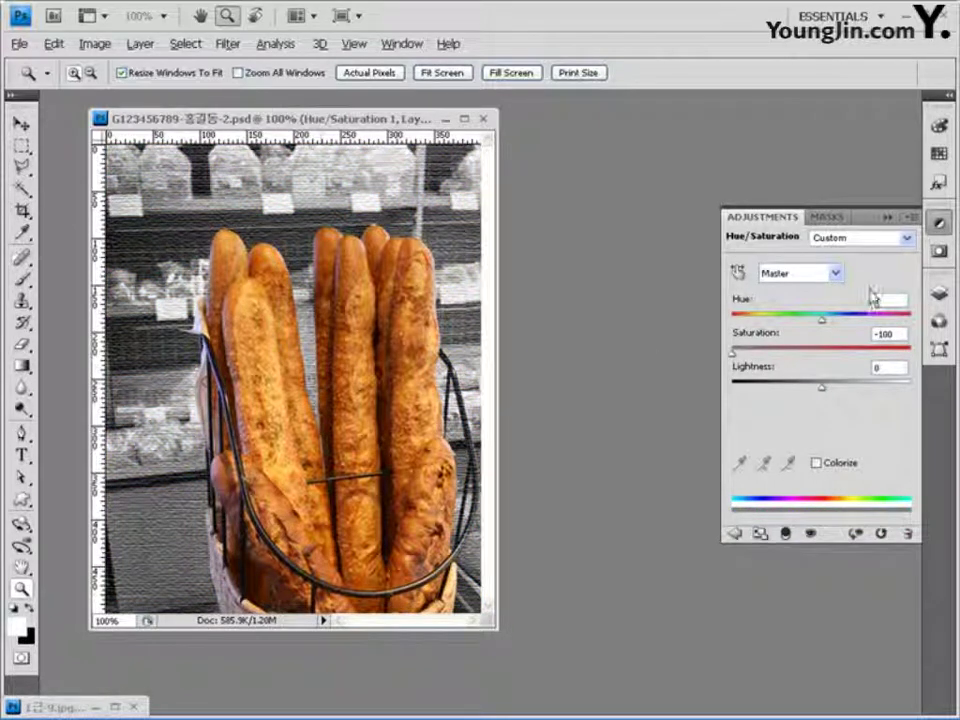
pyautogui.click(938, 292)
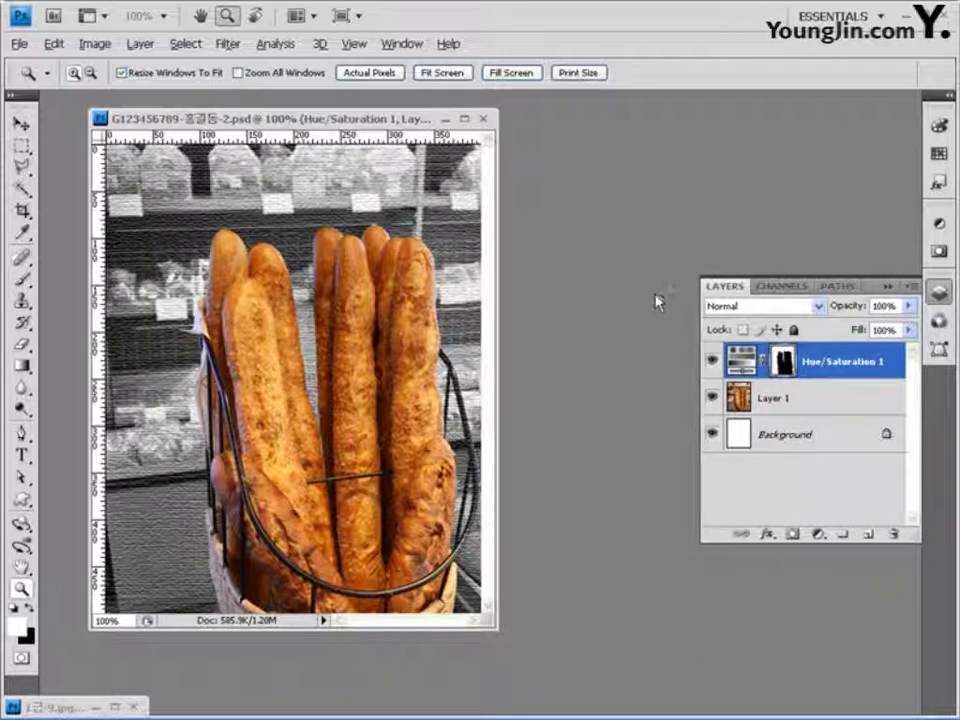
# - Open 1급-10.jpg from the Chapter02 folder and separate it into its own floating window
pyautogui.doubleClick(639, 257)
pyautogui.click(316, 176)
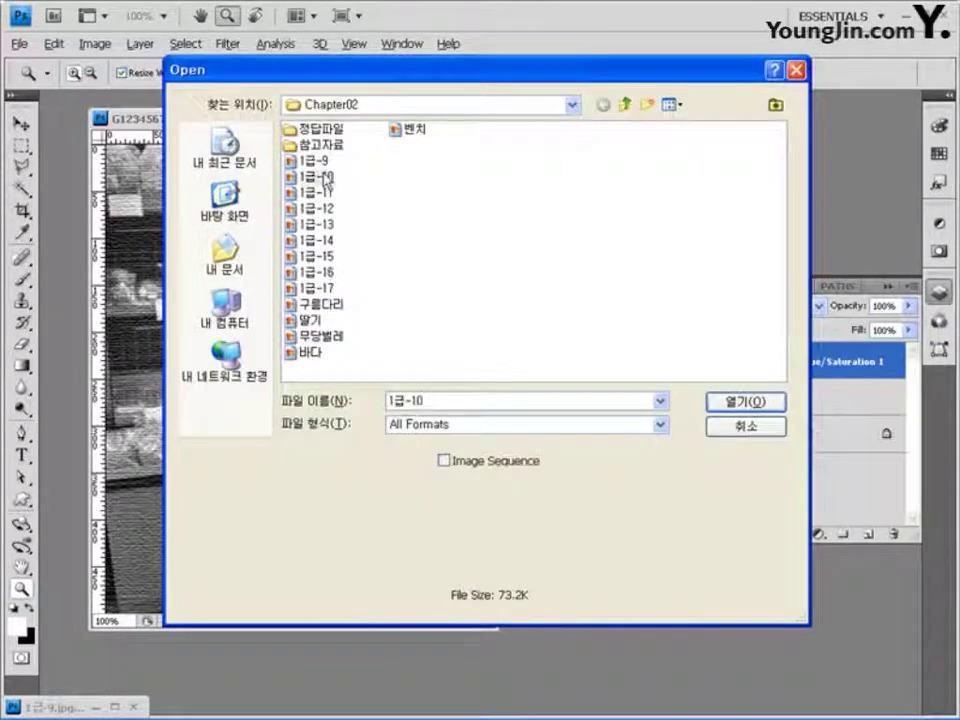
pyautogui.doubleClick(316, 176)
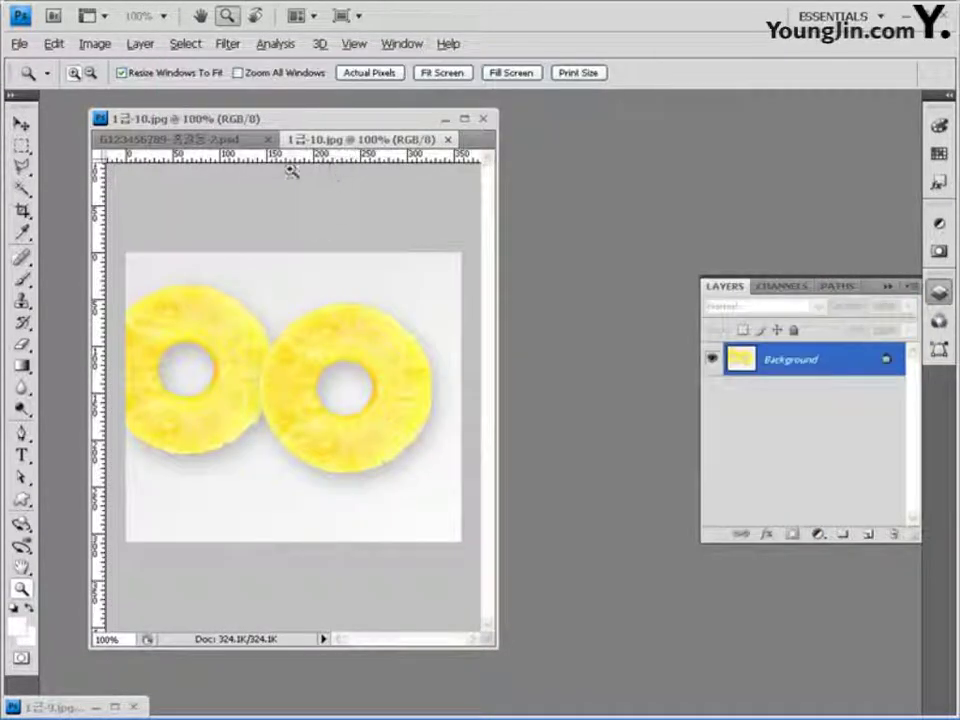
pyautogui.moveTo(310, 140)
pyautogui.mouseDown()
pyautogui.moveTo(660, 145)
pyautogui.moveTo(468, 145)
pyautogui.mouseUp()
# - Select the outer outline of both pineapple rings with the Magnetic Lasso tool
pyautogui.moveTo(22, 166); pyautogui.dragTo(85, 203)
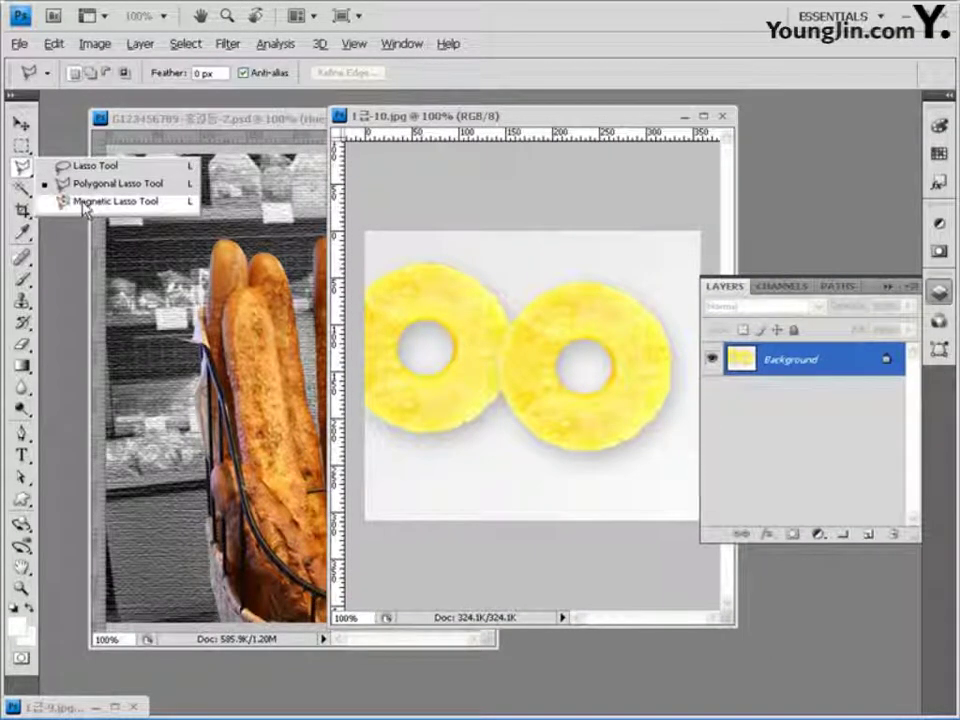
pyautogui.click(115, 201)
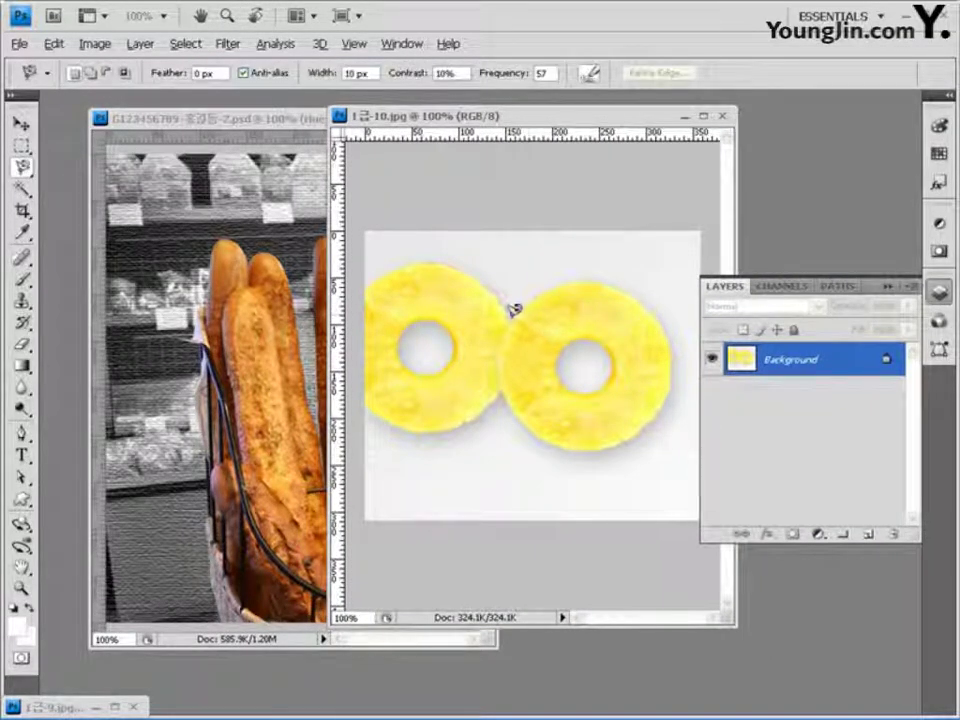
pyautogui.click(660, 321)
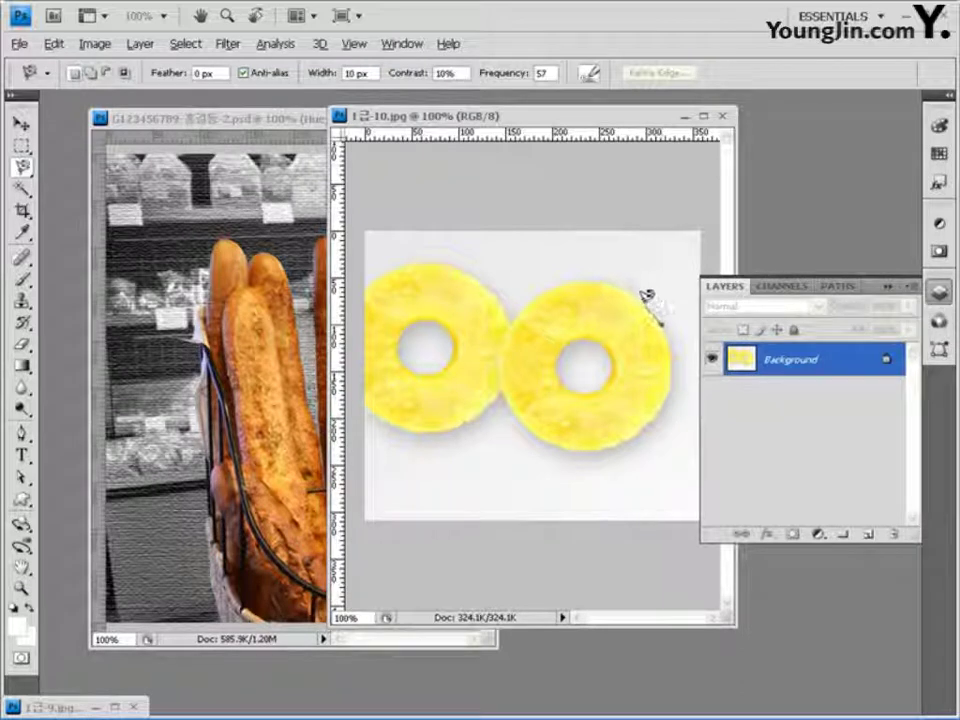
pyautogui.moveTo(600, 276)
pyautogui.mouseDown()
pyautogui.moveTo(545, 276)
pyautogui.moveTo(509, 315)
pyautogui.moveTo(489, 278)
pyautogui.moveTo(452, 255)
pyautogui.moveTo(381, 260)
pyautogui.moveTo(365, 277)
pyautogui.moveTo(368, 393)
pyautogui.mouseUp()
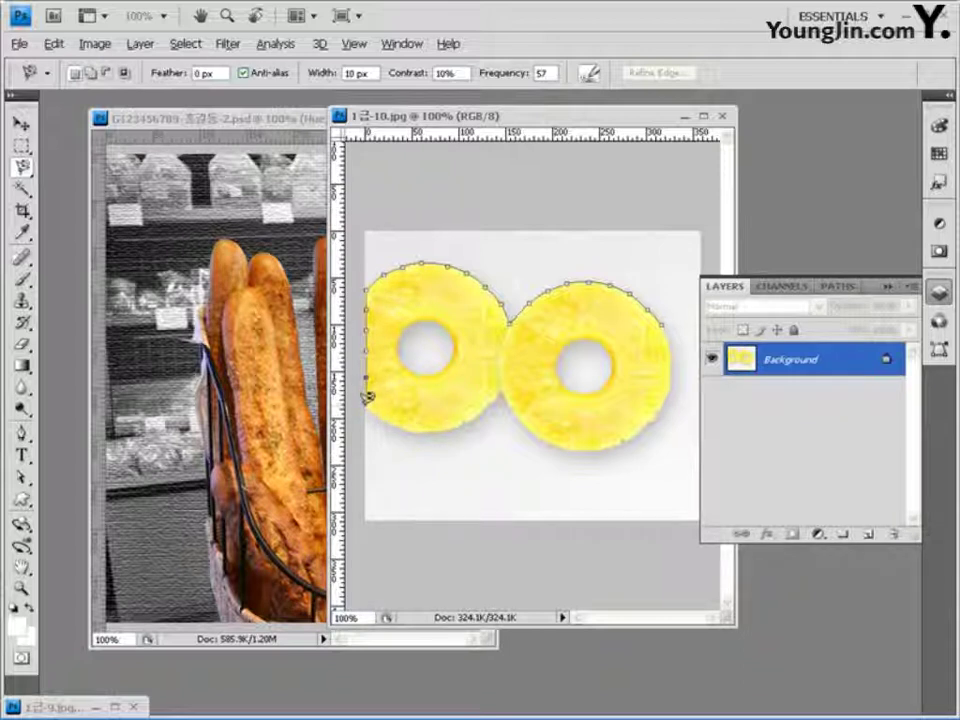
pyautogui.moveTo(376, 406)
pyautogui.mouseDown()
pyautogui.moveTo(409, 422)
pyautogui.moveTo(466, 420)
pyautogui.moveTo(507, 381)
pyautogui.moveTo(549, 433)
pyautogui.moveTo(610, 437)
pyautogui.moveTo(658, 414)
pyautogui.moveTo(670, 362)
pyautogui.moveTo(666, 317)
pyautogui.mouseUp()
pyautogui.click(664, 315)
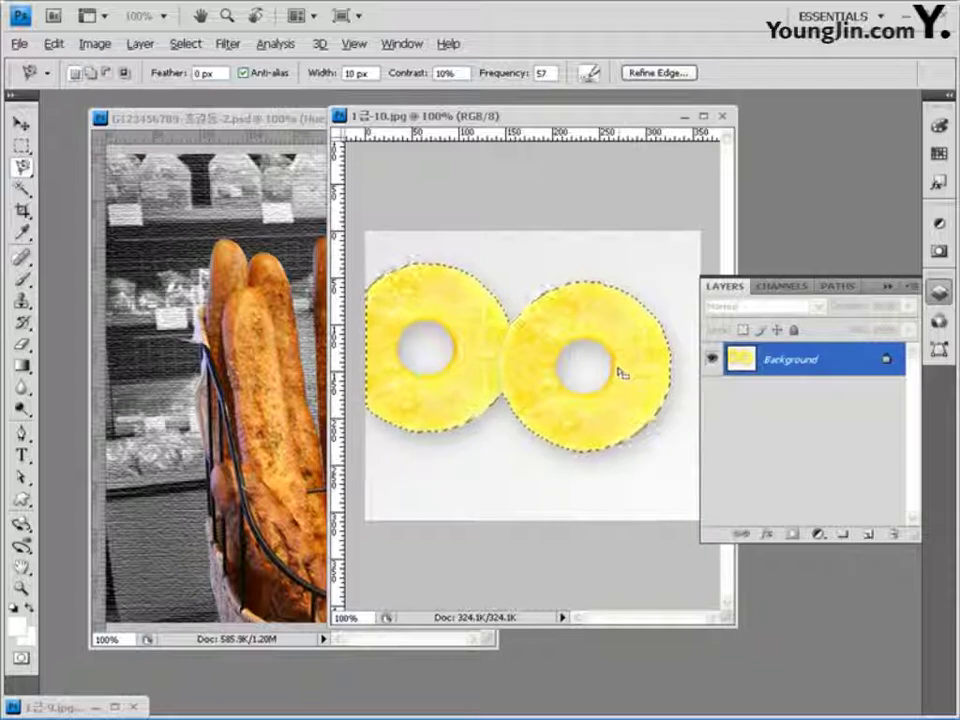
# - Subtract the centre holes of both pineapple rings from the selection with the Magnetic Lasso tool
pyautogui.click(453, 343)
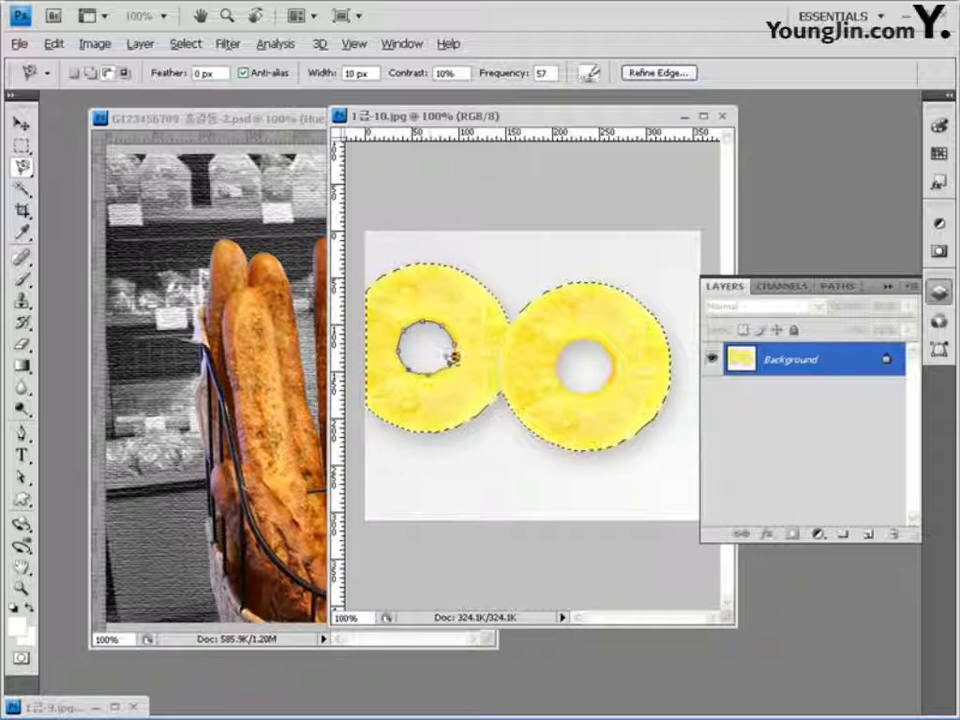
pyautogui.click(457, 339)
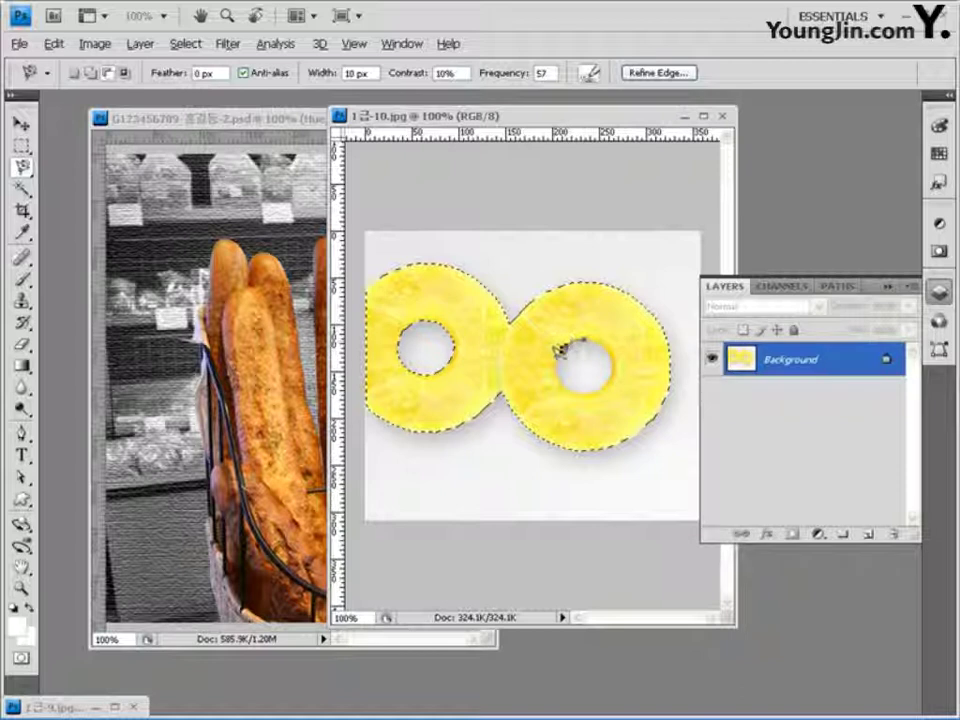
pyautogui.click(558, 359)
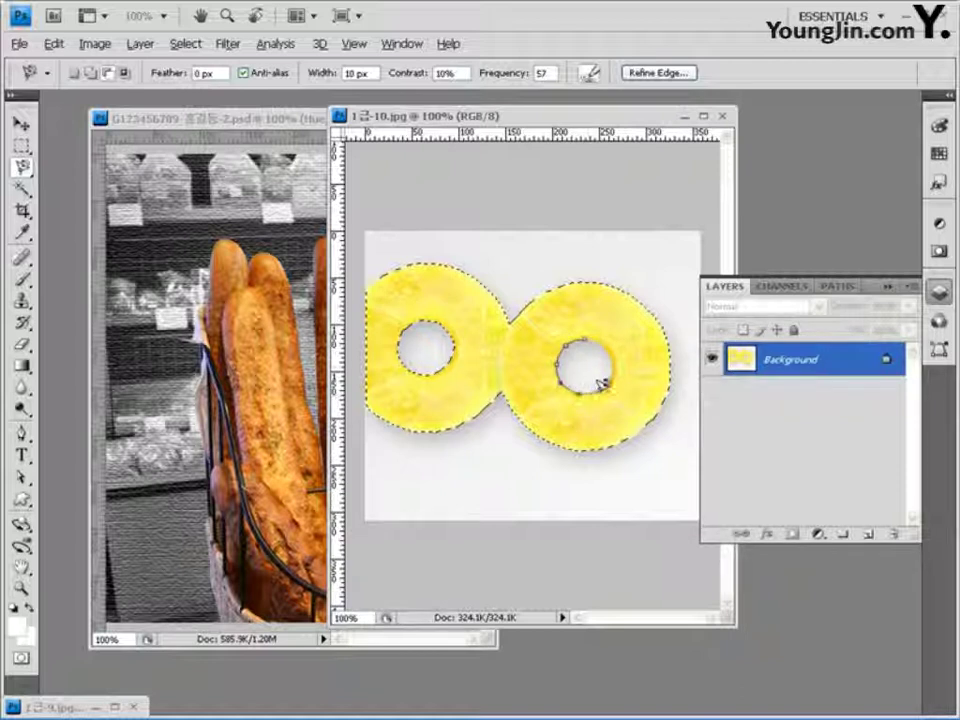
pyautogui.doubleClick(615, 368)
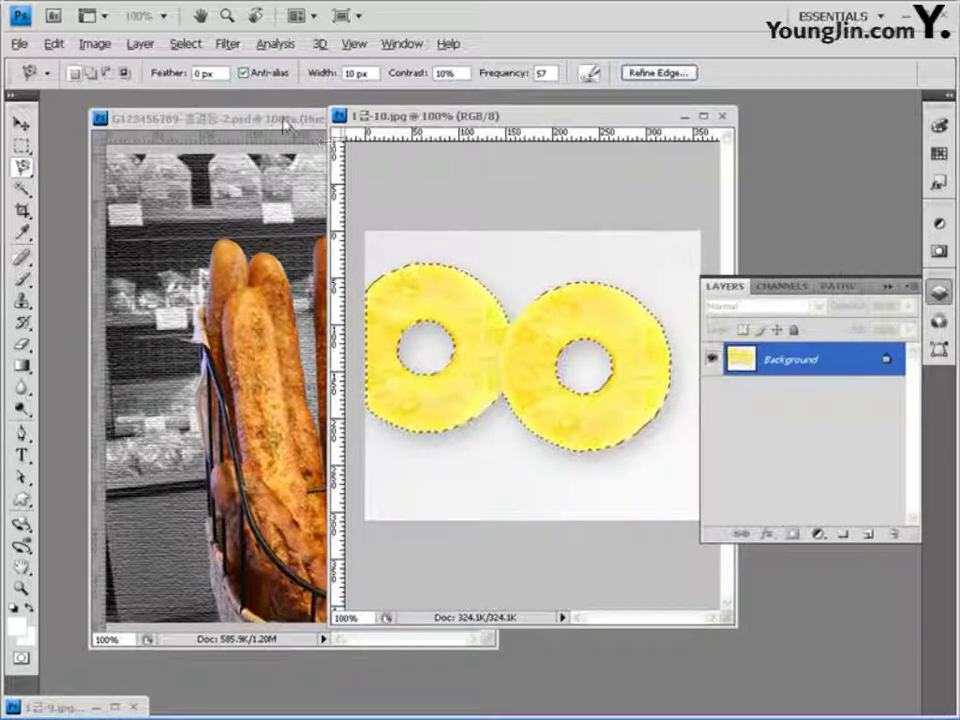
# - Paste the copied pineapple rings into the bread document and move them to the upper-left area of the canvas
pyautogui.hotkey('ctrl', 'Tab')
pyautogui.hotkey('ctrl', 'v')
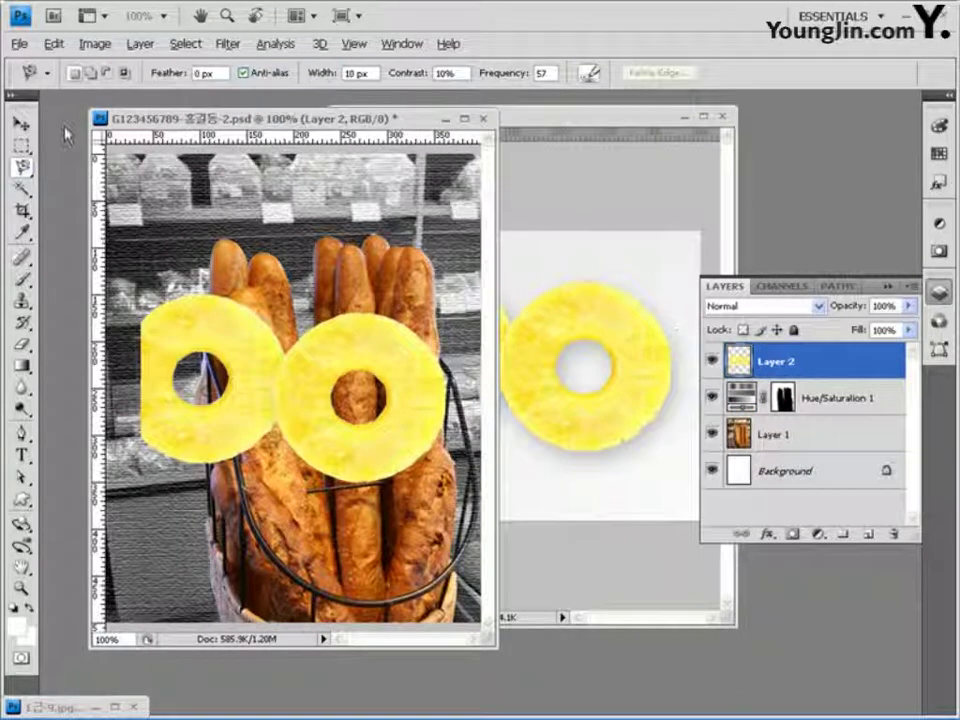
pyautogui.click(20, 124)
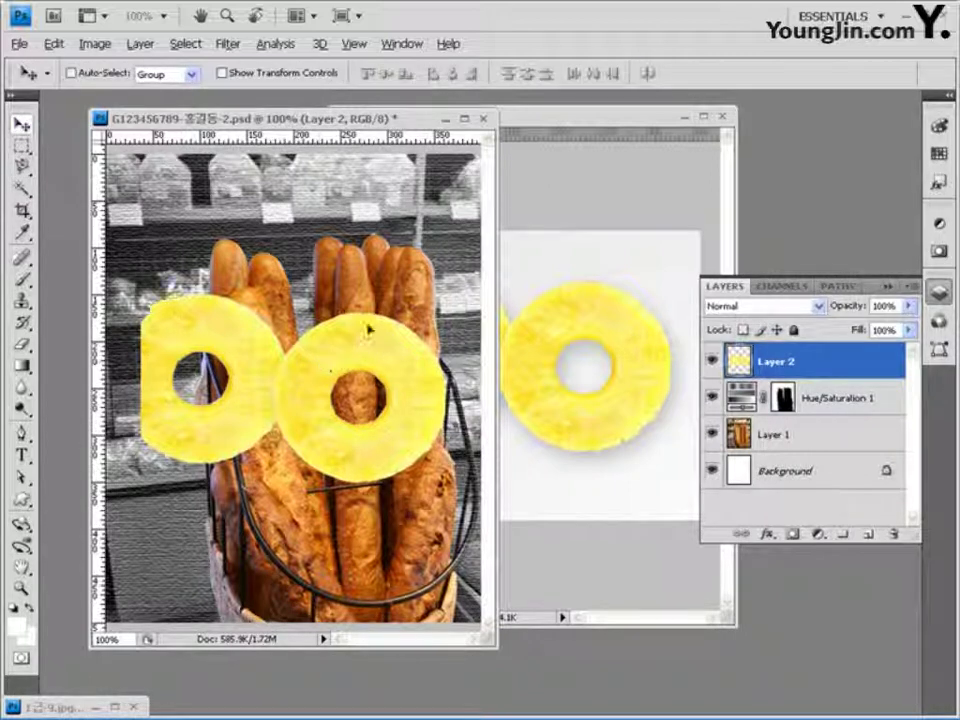
pyautogui.moveTo(369, 328); pyautogui.dragTo(338, 222)
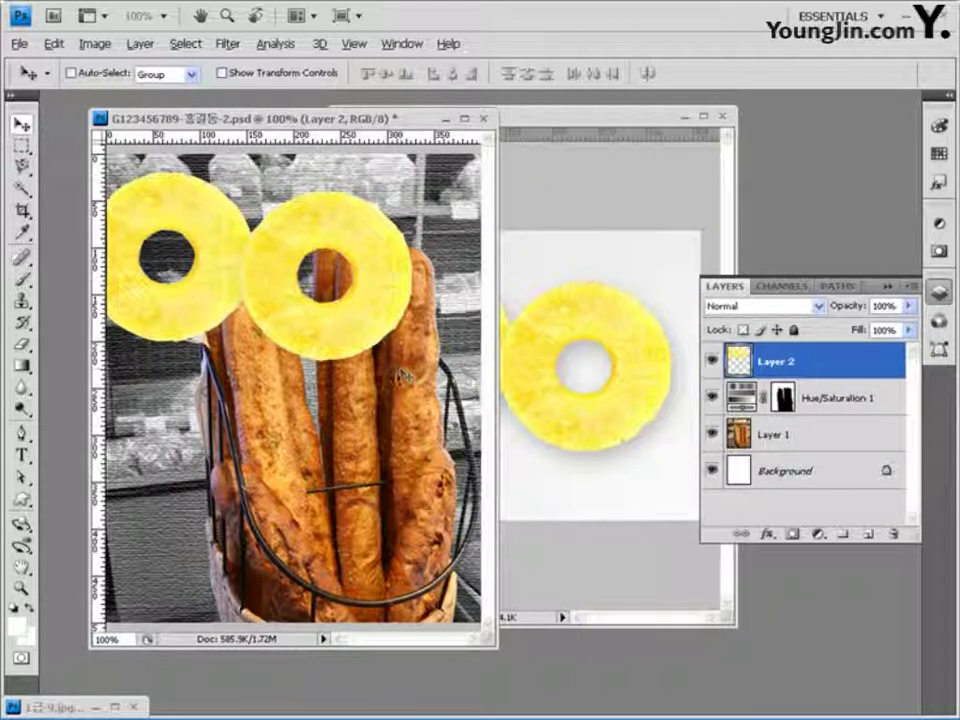
# - Show the guides and scale the pineapple rings proportionally to 82.8%, placing them in the canvas's upper-left corner at X 108.4 px, Y 75.6 px
pyautogui.hotkey('ctrl', "'")
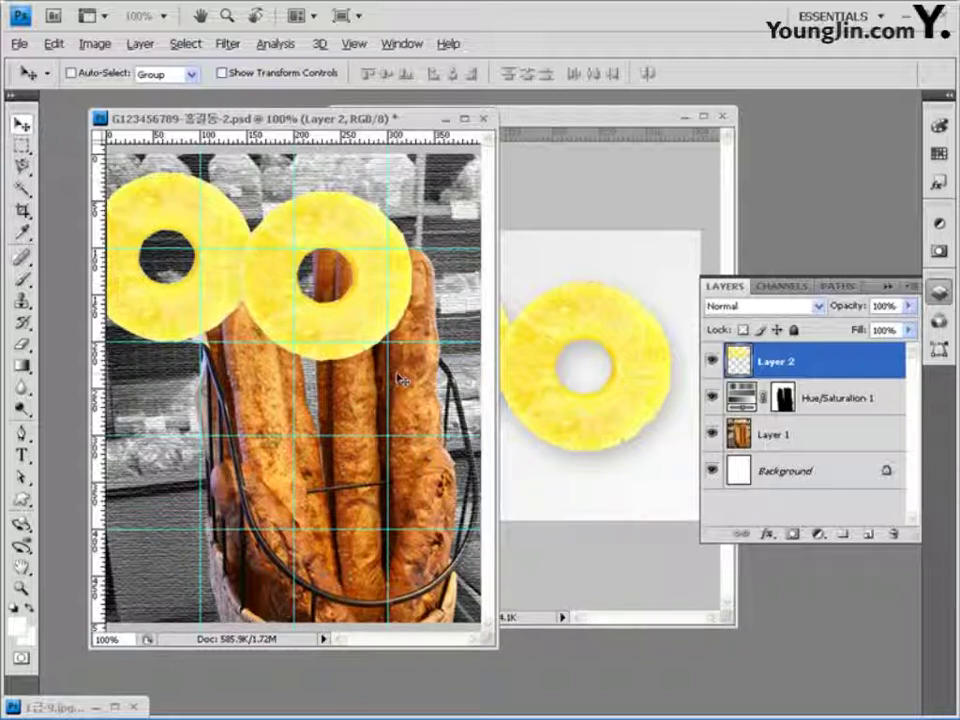
pyautogui.hotkey('ctrl', 't')
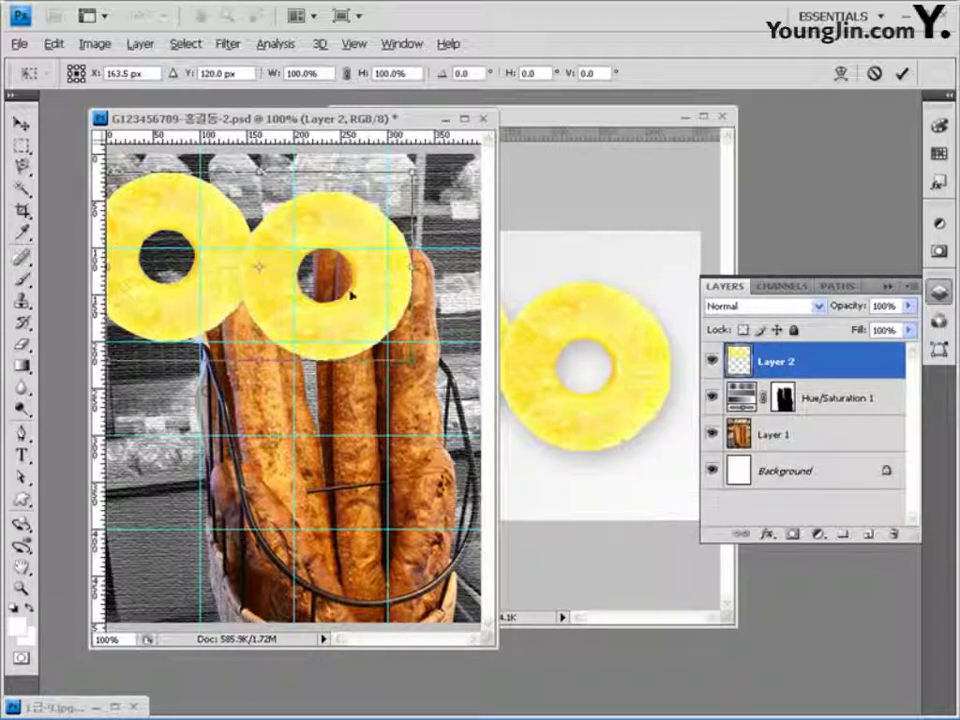
pyautogui.moveTo(349, 294); pyautogui.dragTo(330, 262)
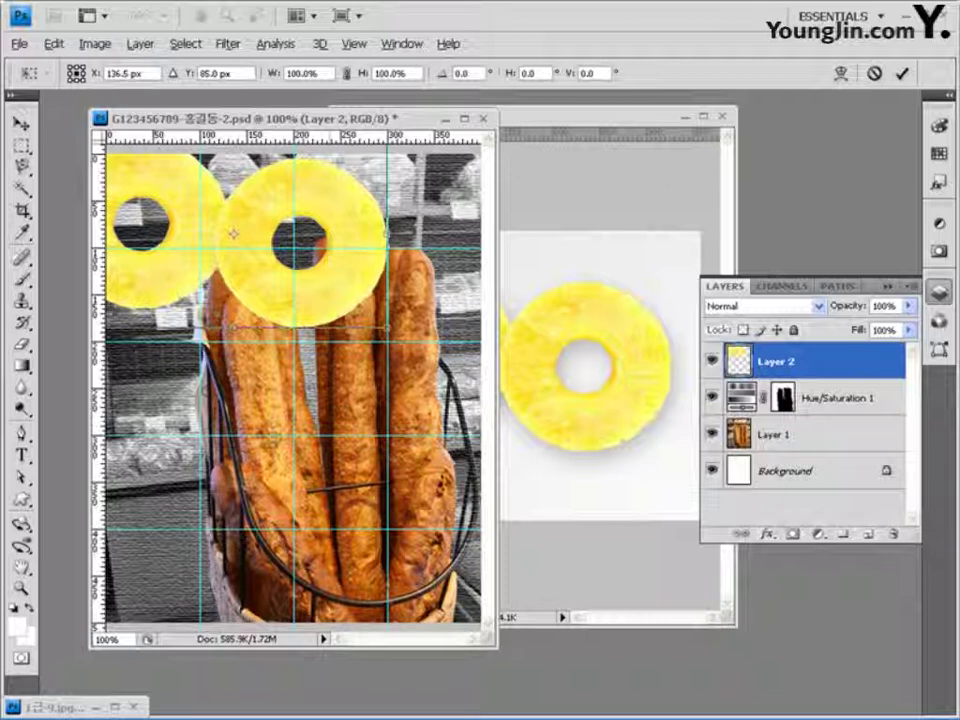
pyautogui.moveTo(387, 323); pyautogui.dragTo(331, 292)
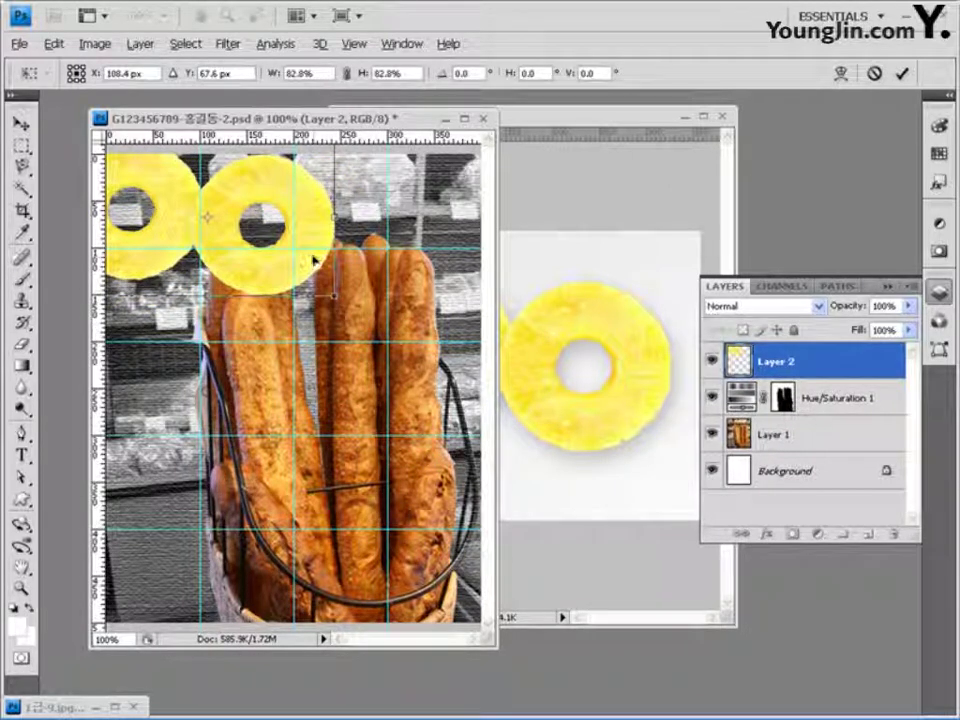
pyautogui.moveTo(268, 234); pyautogui.dragTo(268, 242)
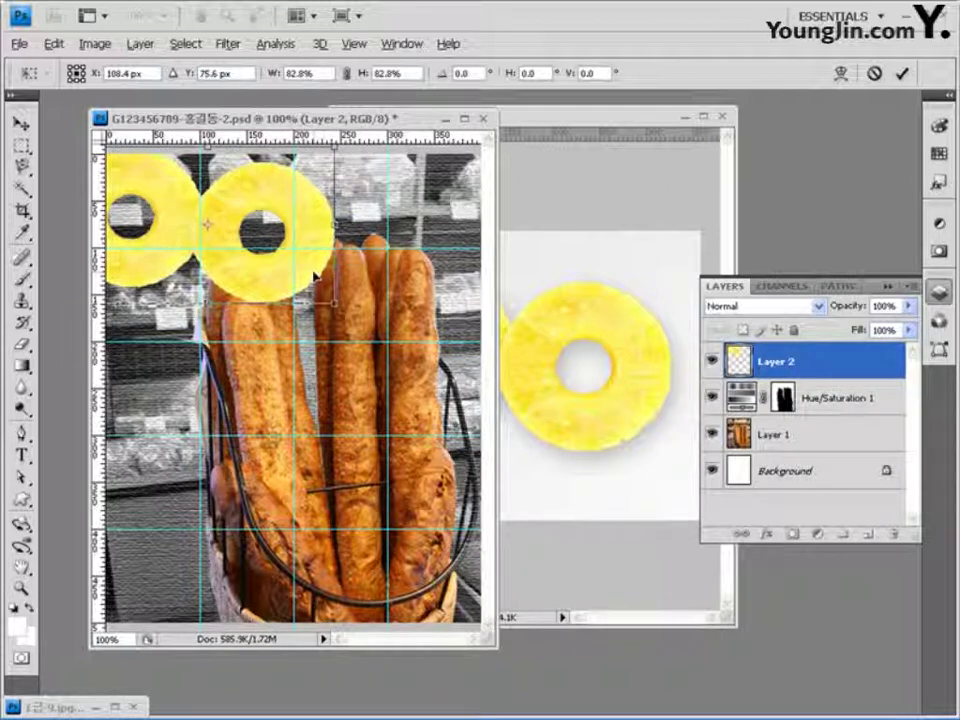
pyautogui.press('Return')
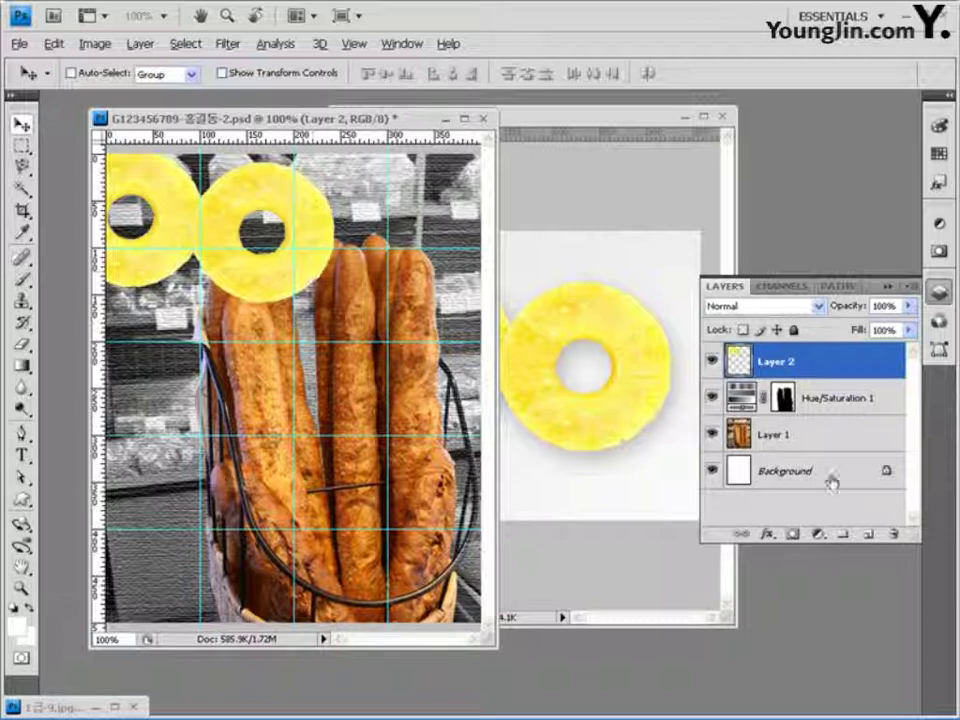
# - Add a Drop Shadow with the default settings to the pineapple rings on Layer 2
pyautogui.click(768, 534)
pyautogui.click(800, 369)
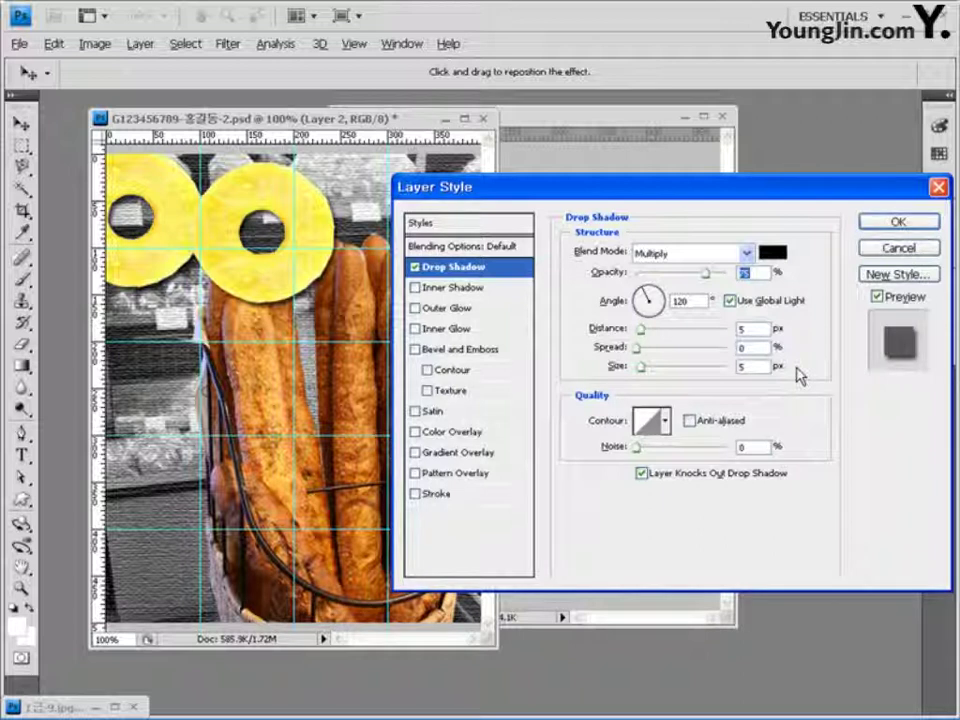
pyautogui.click(898, 221)
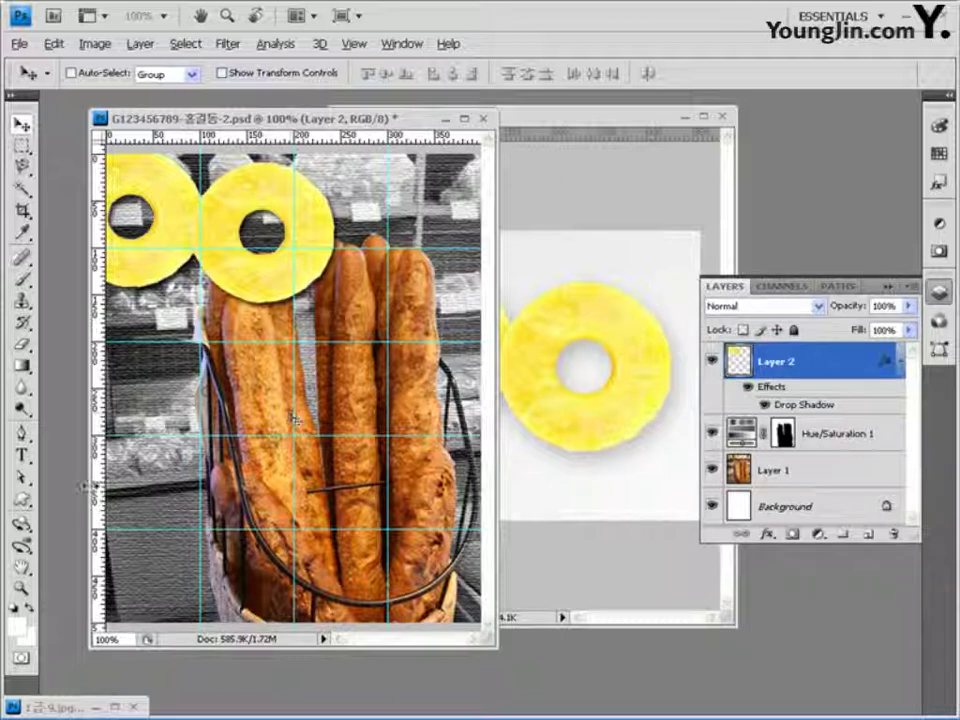
# - Draw a white bullseye custom shape of concentric rings, about 120 px wide, below the pineapple rings and overlapping the bread
pyautogui.click(21, 500)
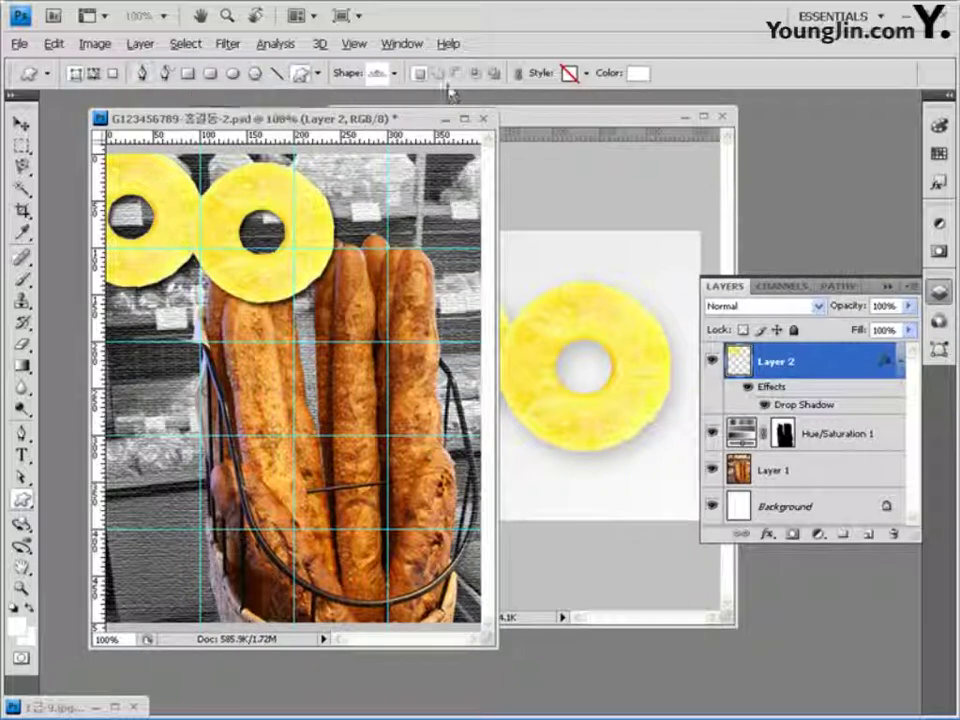
pyautogui.click(395, 73)
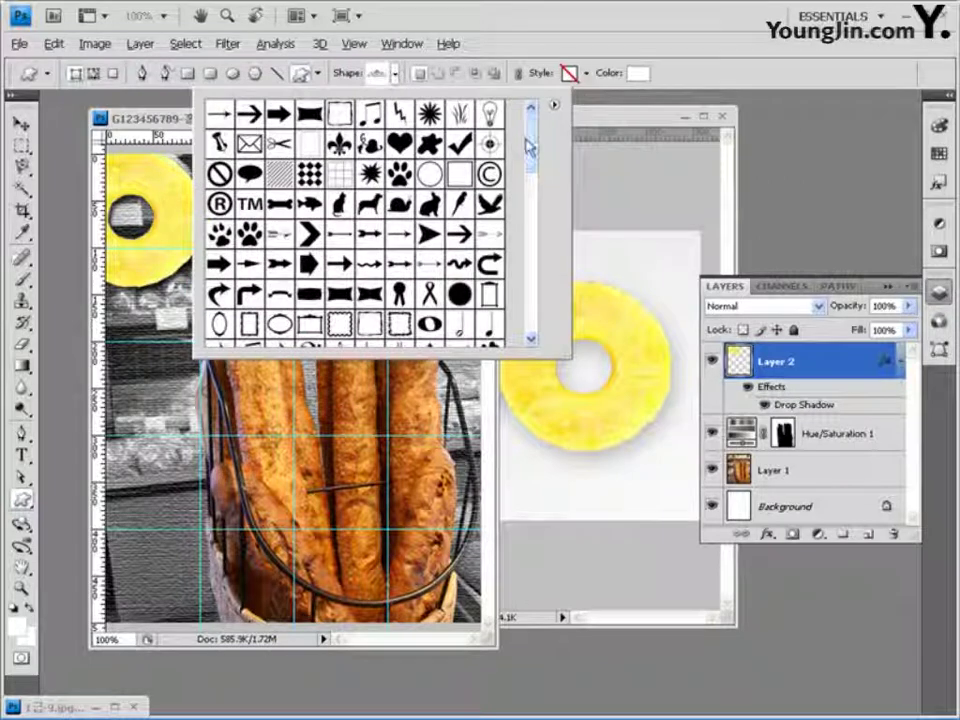
pyautogui.moveTo(537, 155); pyautogui.dragTo(531, 272)
pyautogui.click(399, 256)
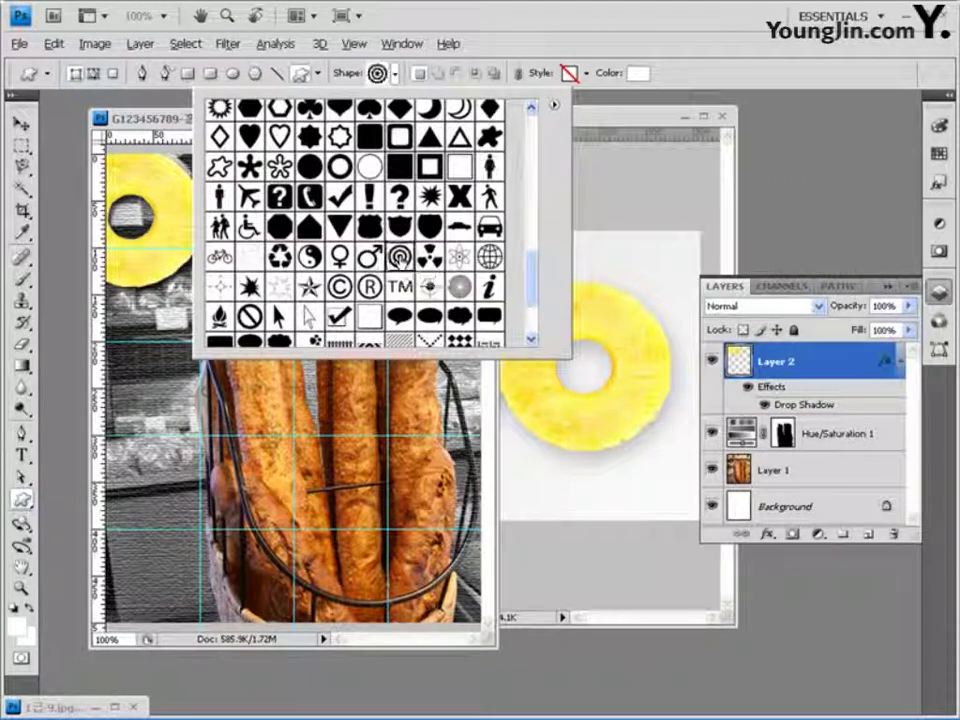
pyautogui.click(558, 32)
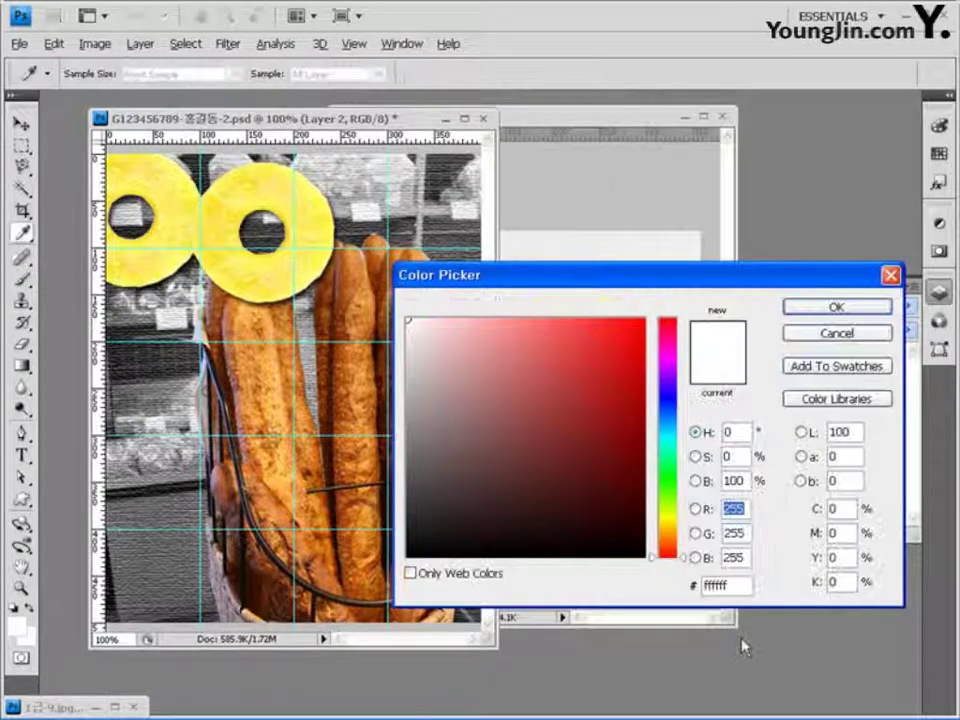
pyautogui.click(836, 308)
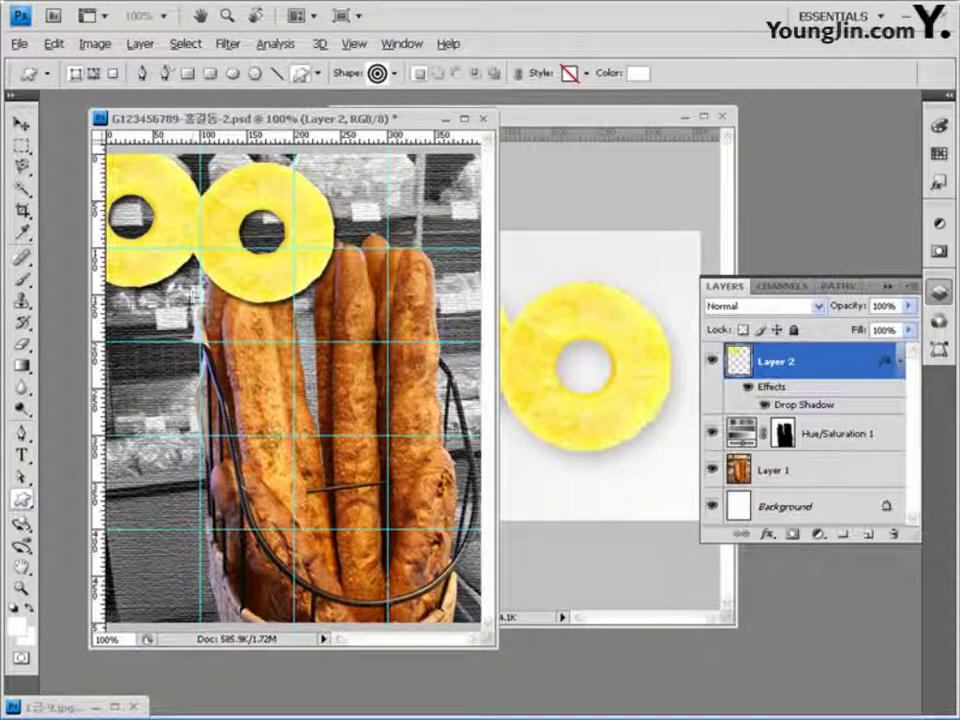
pyautogui.moveTo(121, 298); pyautogui.dragTo(220, 399)
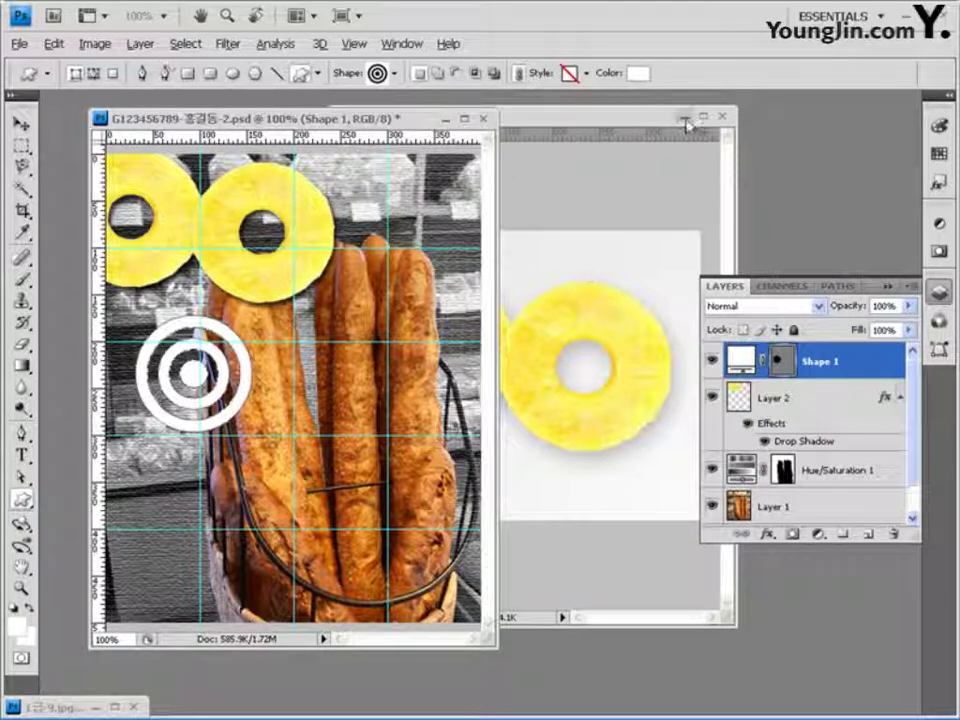
# - Minimise 1급-10.jpg and open 1급-11.jpg in its own floating window beside the bread document
pyautogui.click(685, 117)
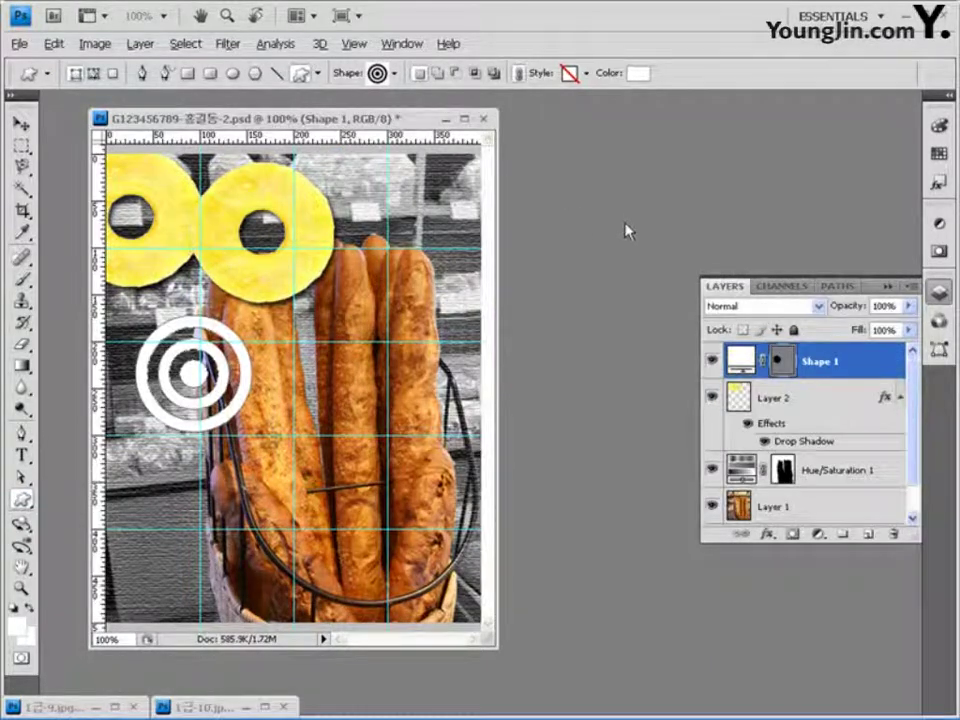
pyautogui.hotkey('ctrl', 'o')
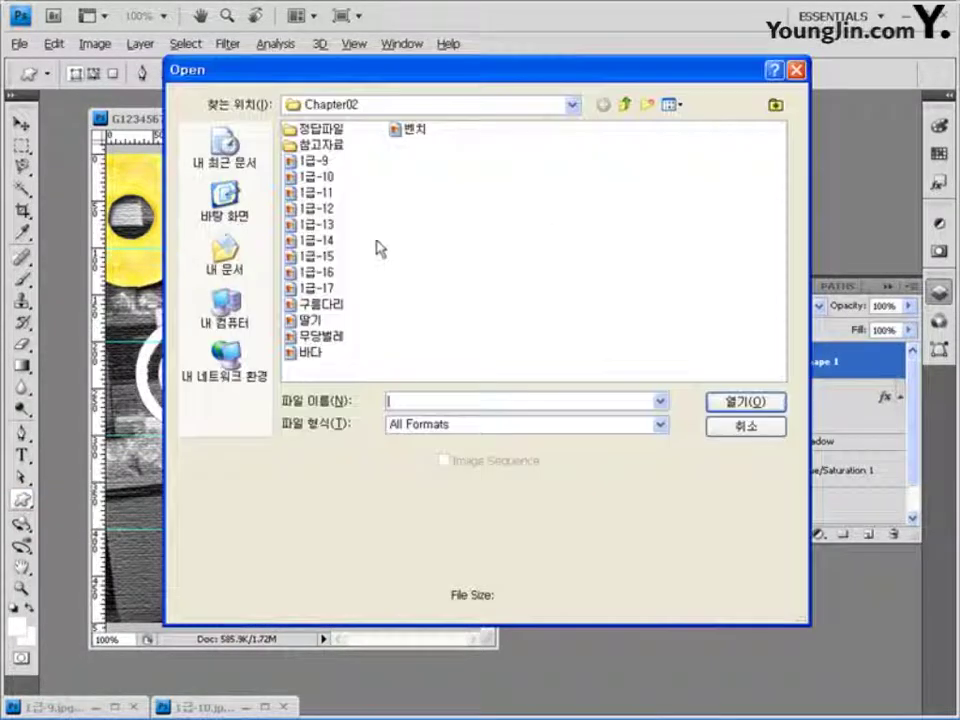
pyautogui.doubleClick(305, 221)
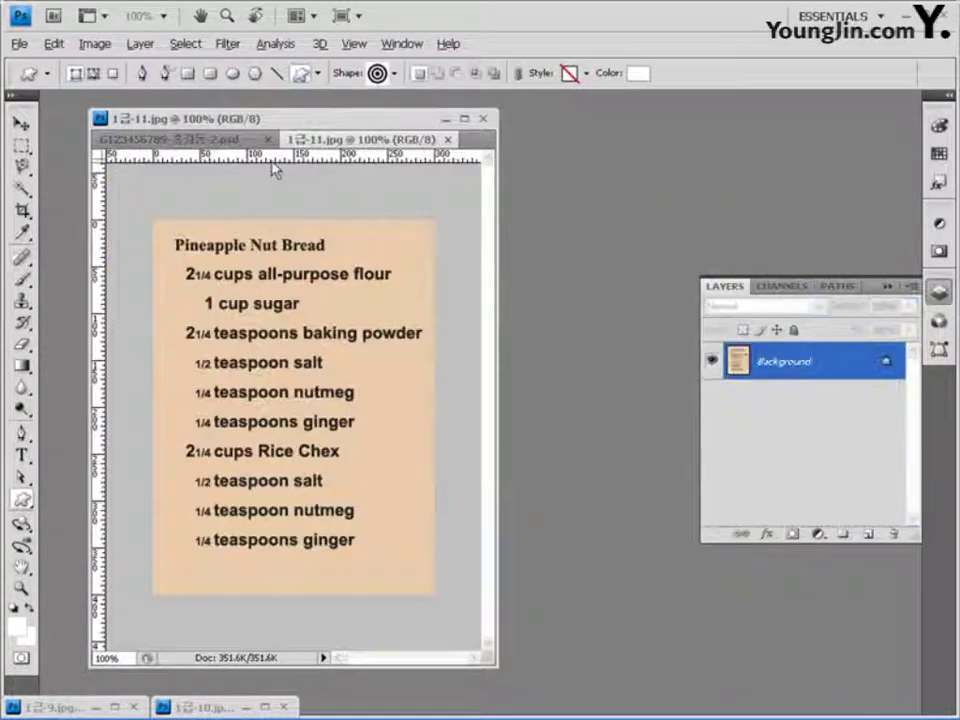
pyautogui.moveTo(364, 137); pyautogui.dragTo(530, 108)
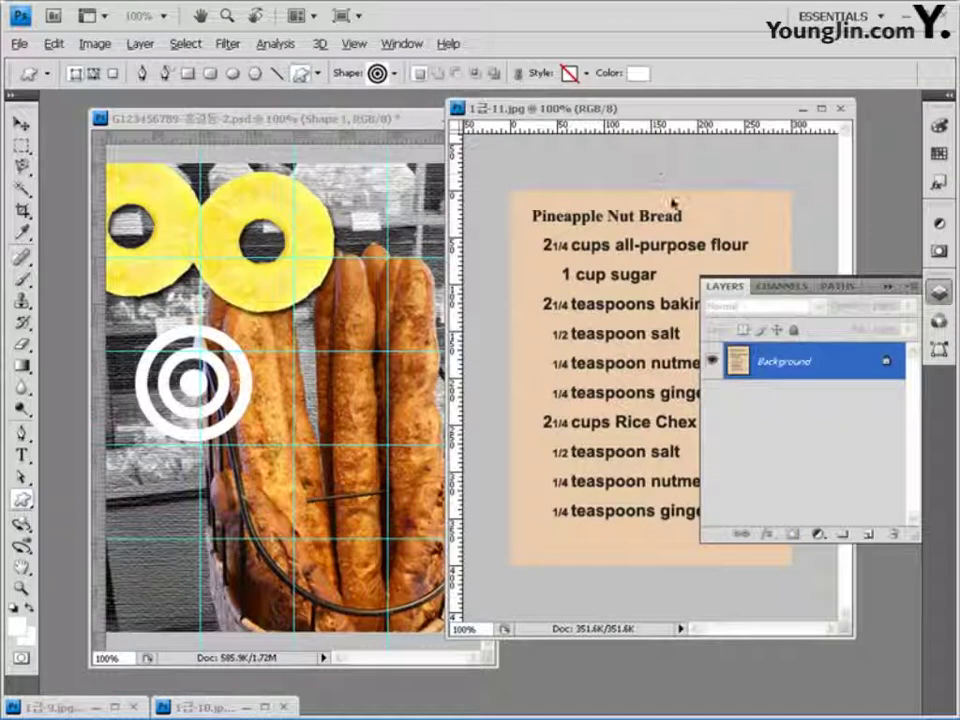
# - Copy the entire recipe image from 1급-11.jpg and paste it into the bread document
pyautogui.hotkey('ctrl', 'a')
pyautogui.hotkey('ctrl', 'c')
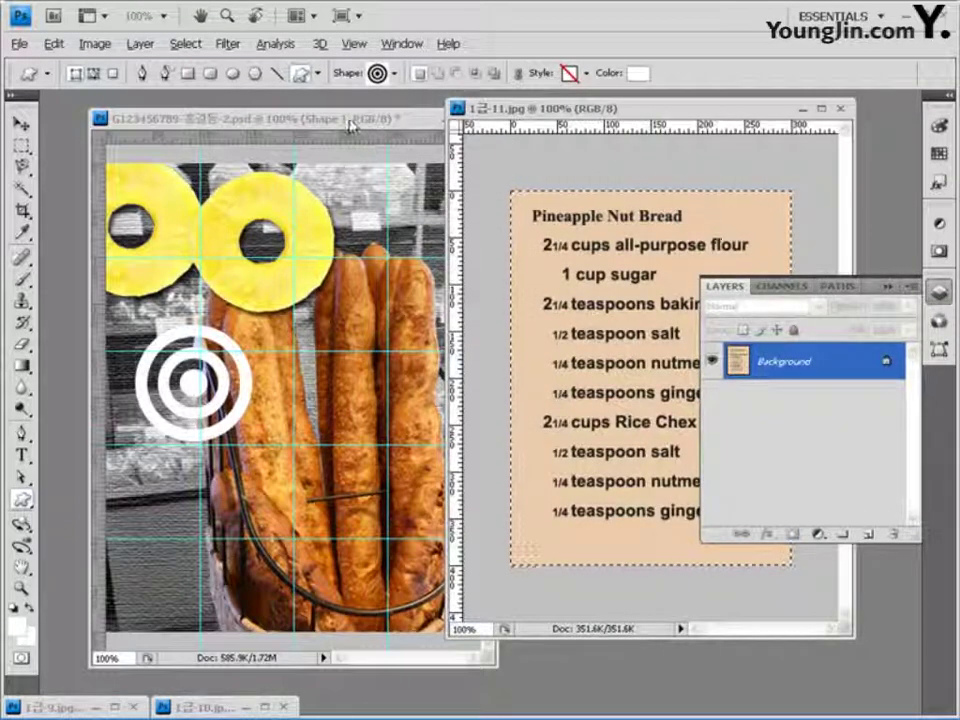
pyautogui.click(395, 418)
pyautogui.hotkey('ctrl', 'v')
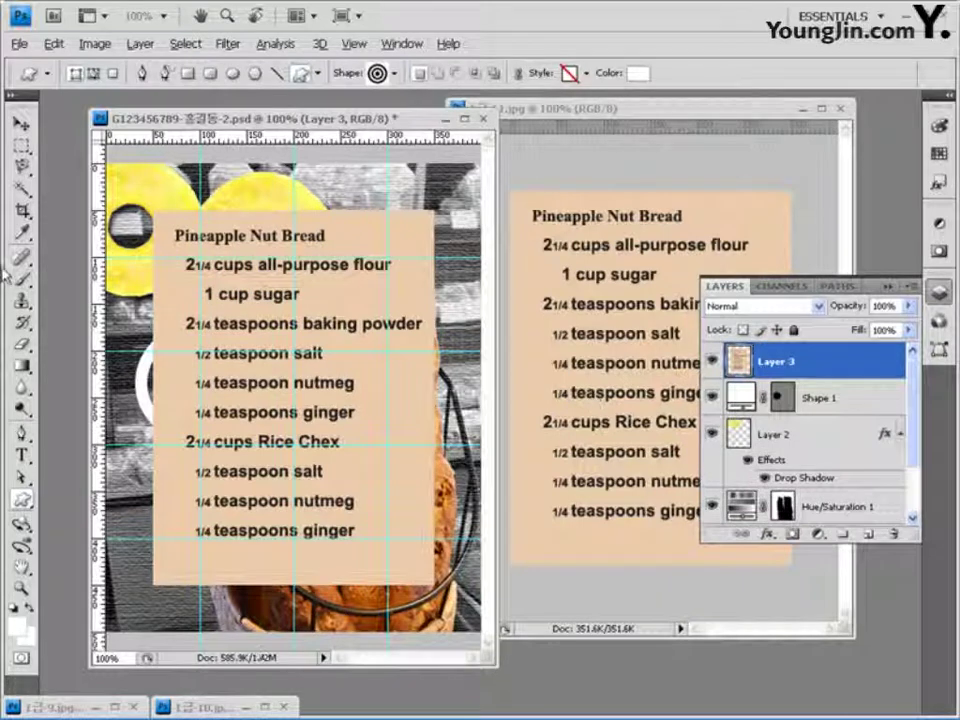
# - Scale the pasted recipe proportionally to 67.5%, rotate it 5.3° and place it at X 122.6 px, Y 328.4 px
pyautogui.click(20, 123)
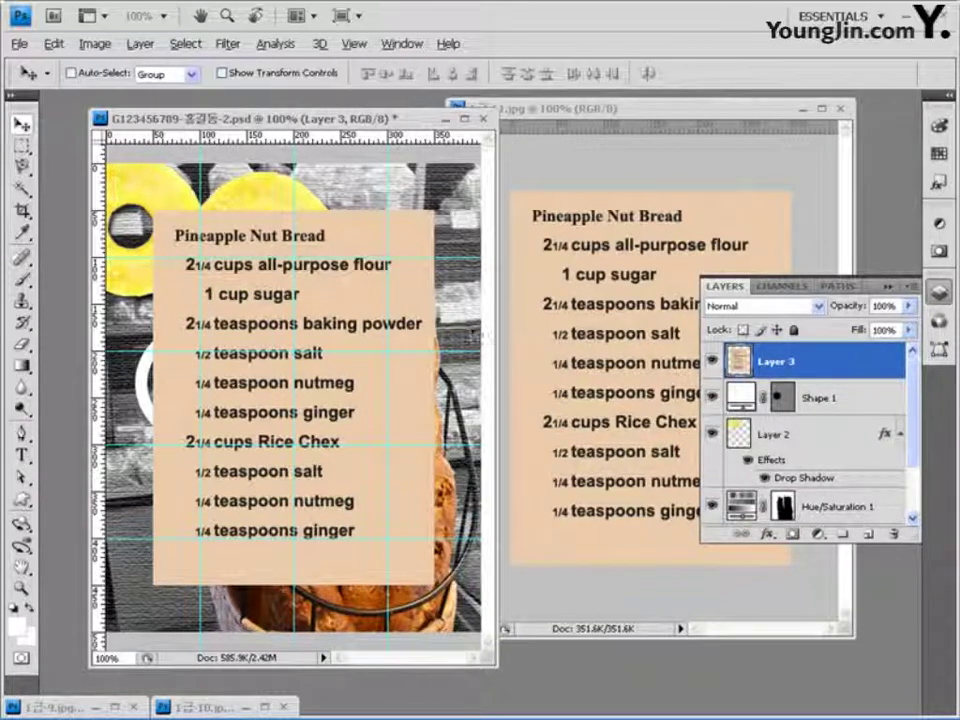
pyautogui.hotkey('ctrl', 't')
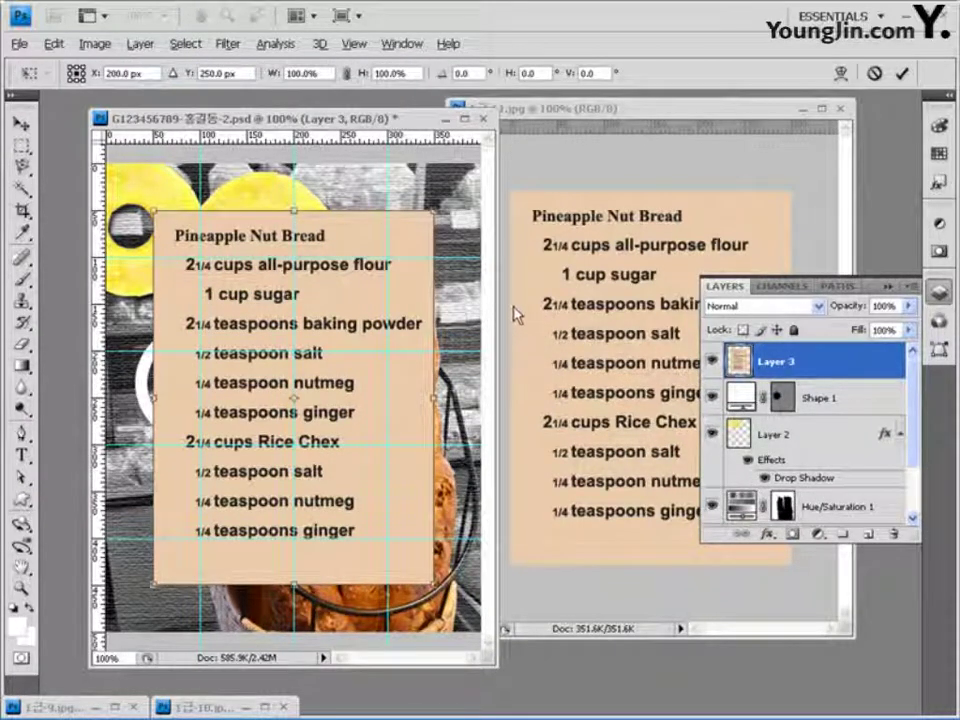
pyautogui.moveTo(433, 212); pyautogui.dragTo(315, 401)
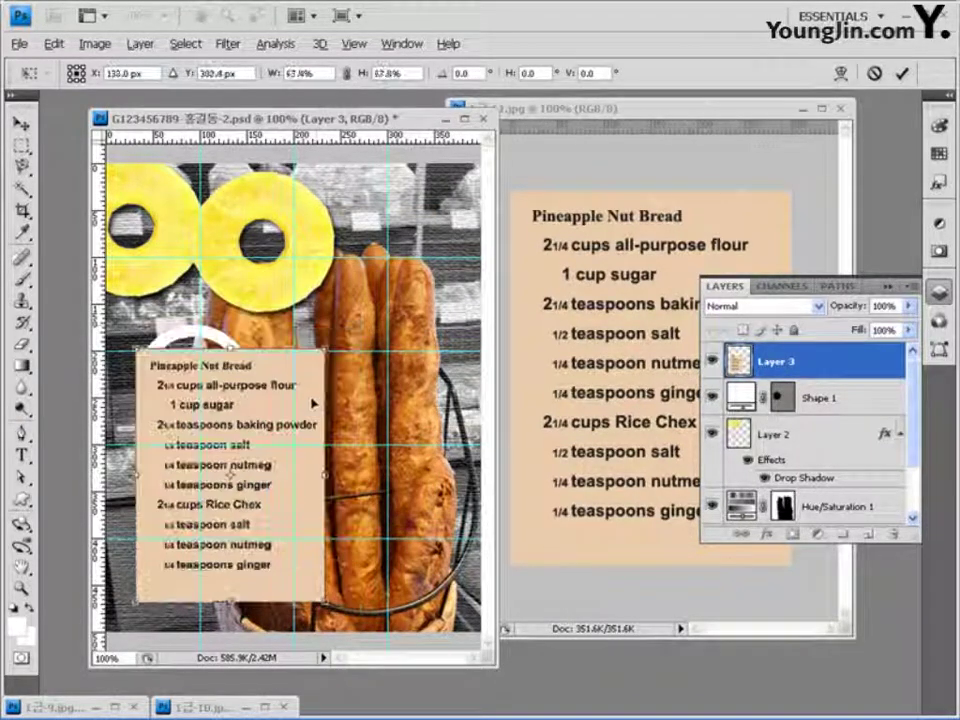
pyautogui.moveTo(335, 337); pyautogui.dragTo(345, 349)
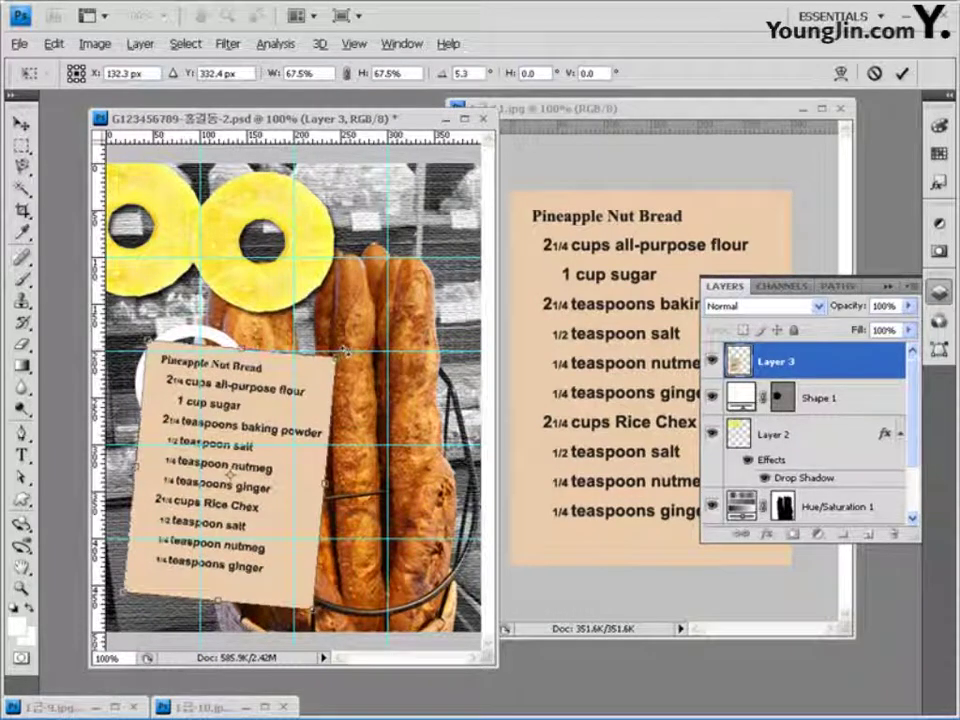
pyautogui.moveTo(308, 410); pyautogui.dragTo(303, 396)
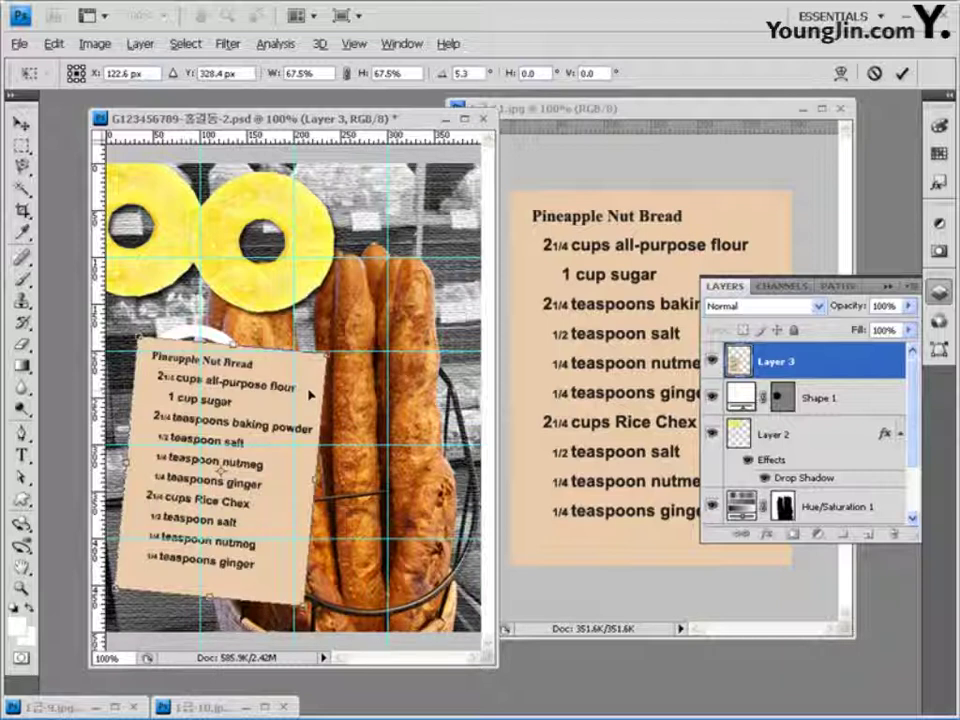
pyautogui.press('Return')
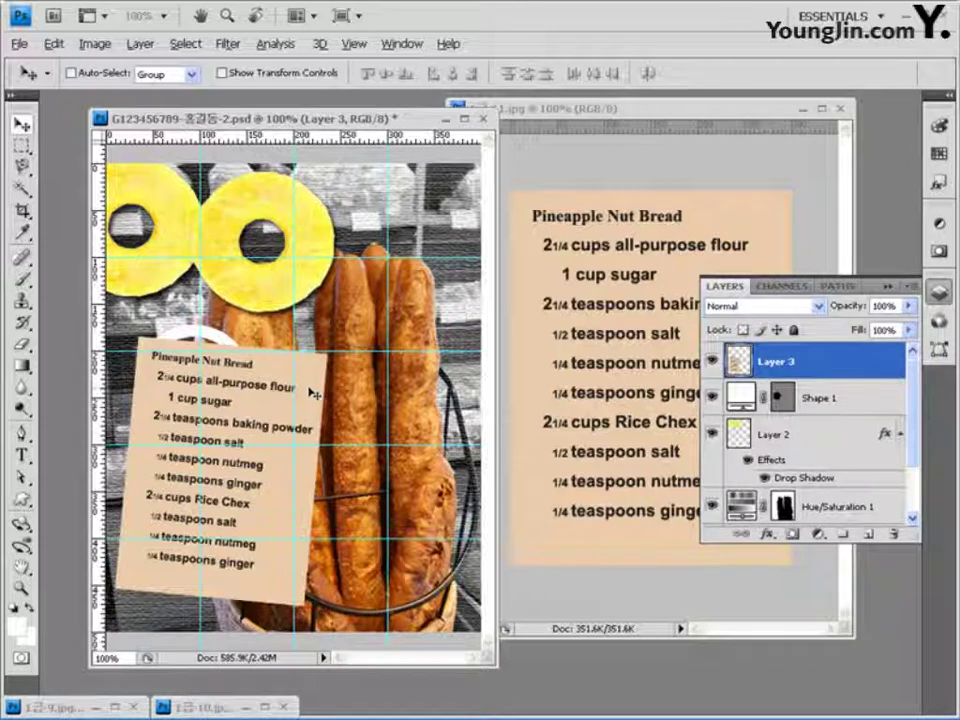
# - Set the blend mode of the recipe layer, Layer 3, to Multiply
pyautogui.click(745, 308)
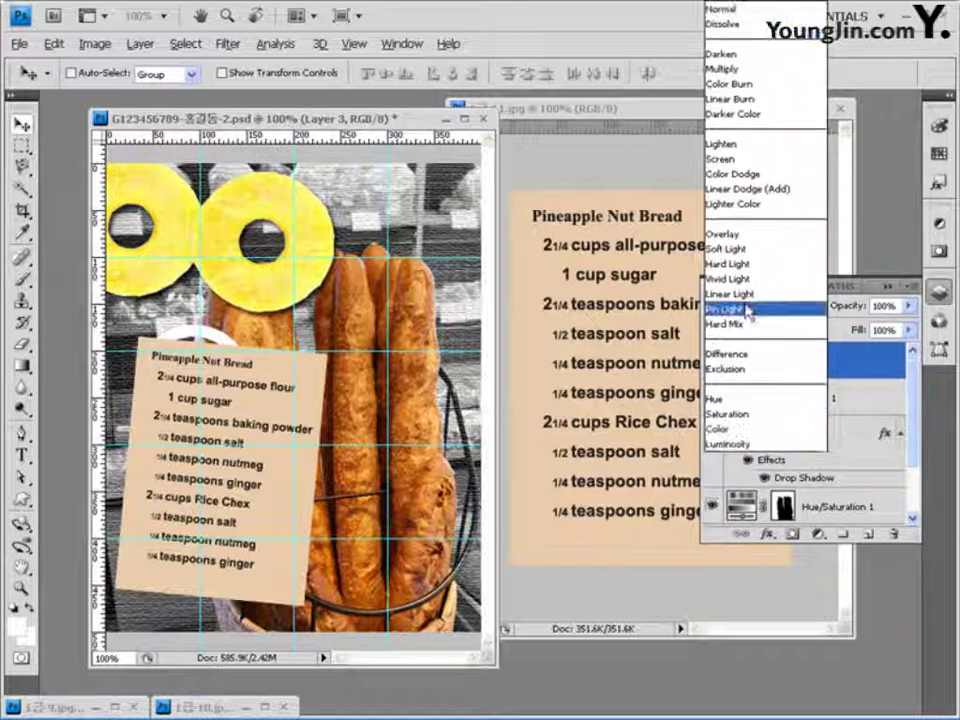
pyautogui.click(743, 70)
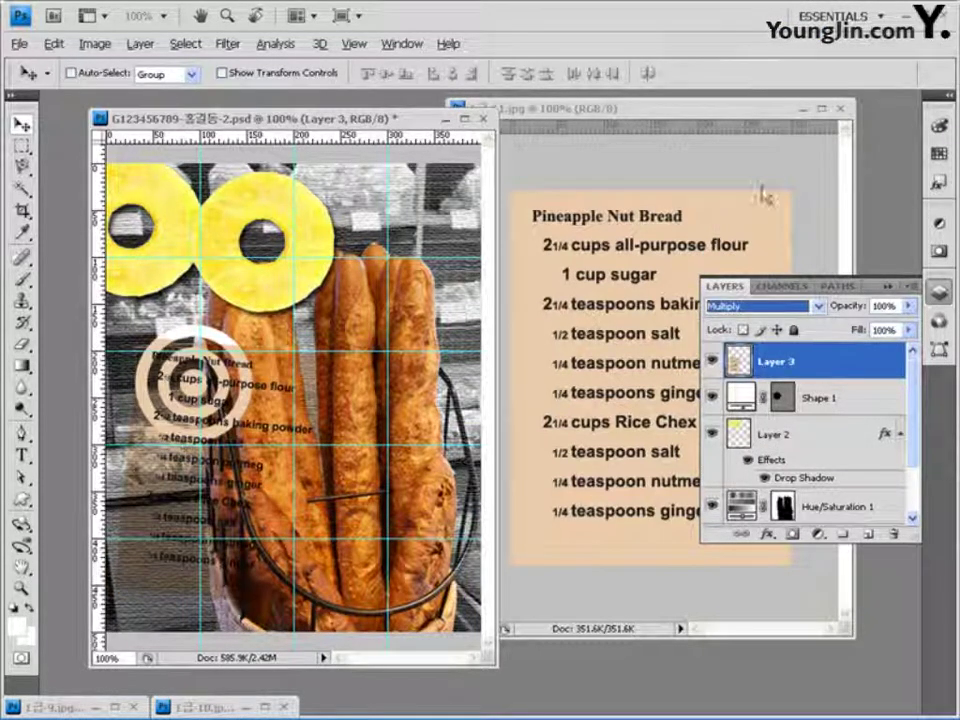
# - Add a 2 px outside Stroke in white (#ffffff) and a Drop Shadow with the default settings to the recipe layer
pyautogui.click(768, 535)
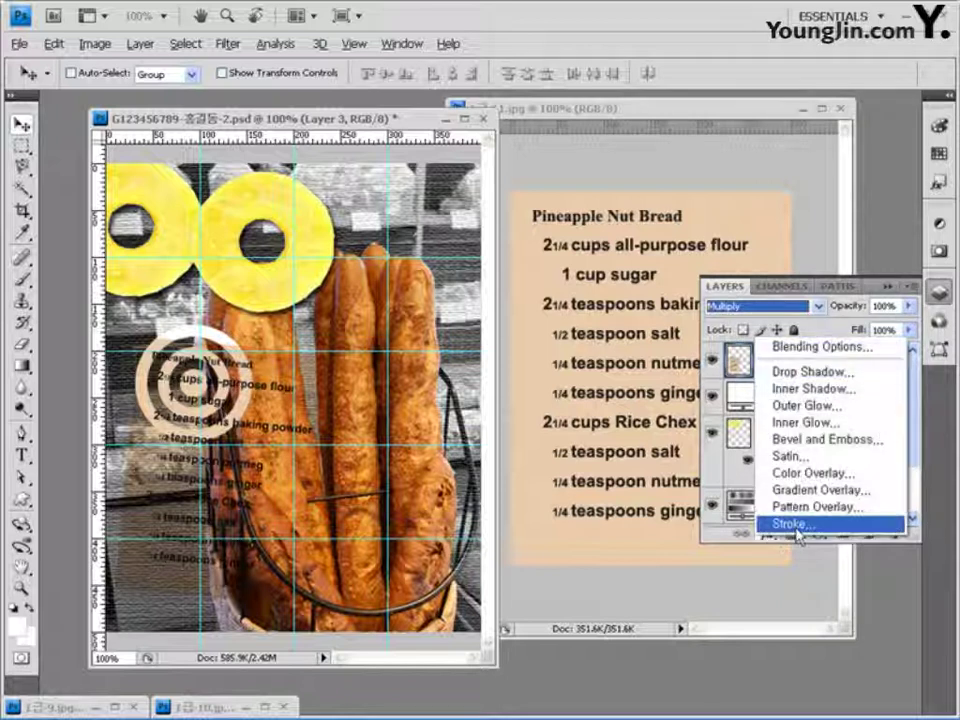
pyautogui.click(795, 524)
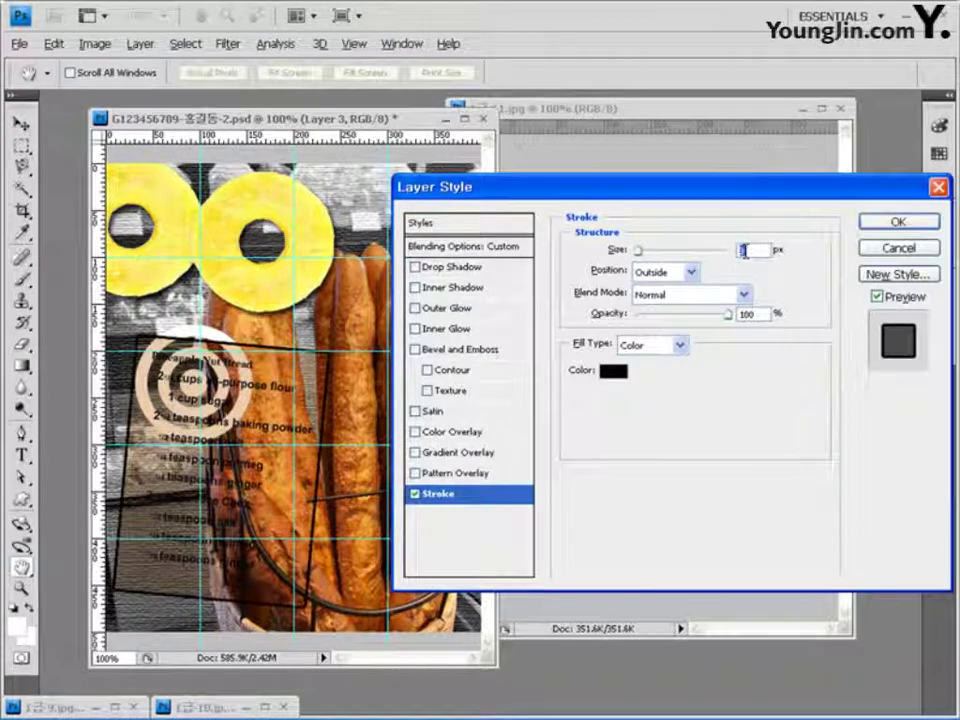
pyautogui.write('2')
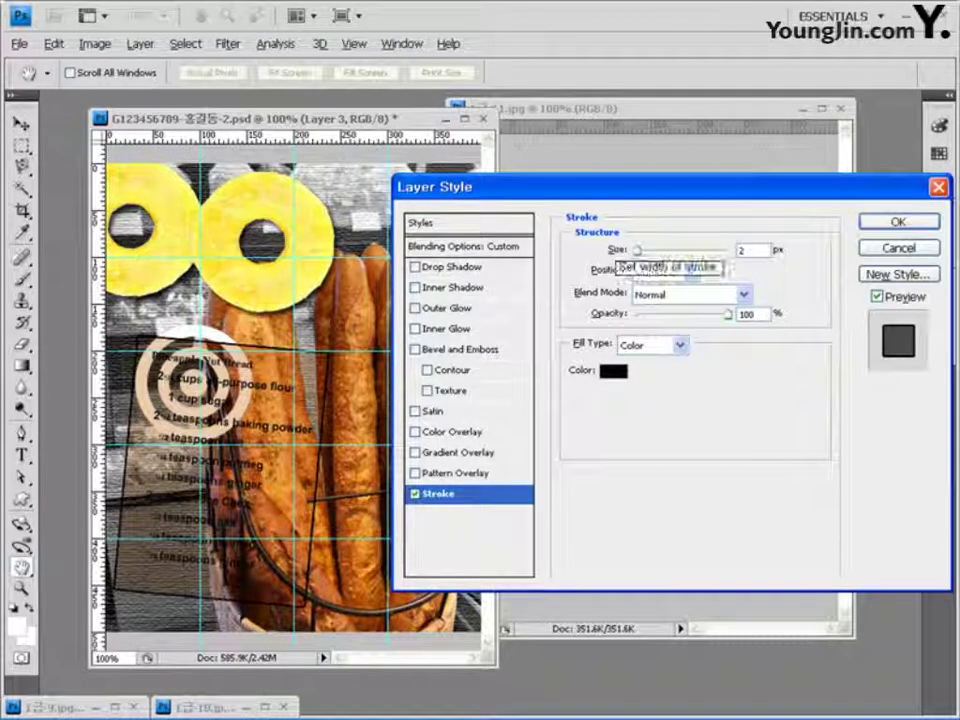
pyautogui.click(612, 372)
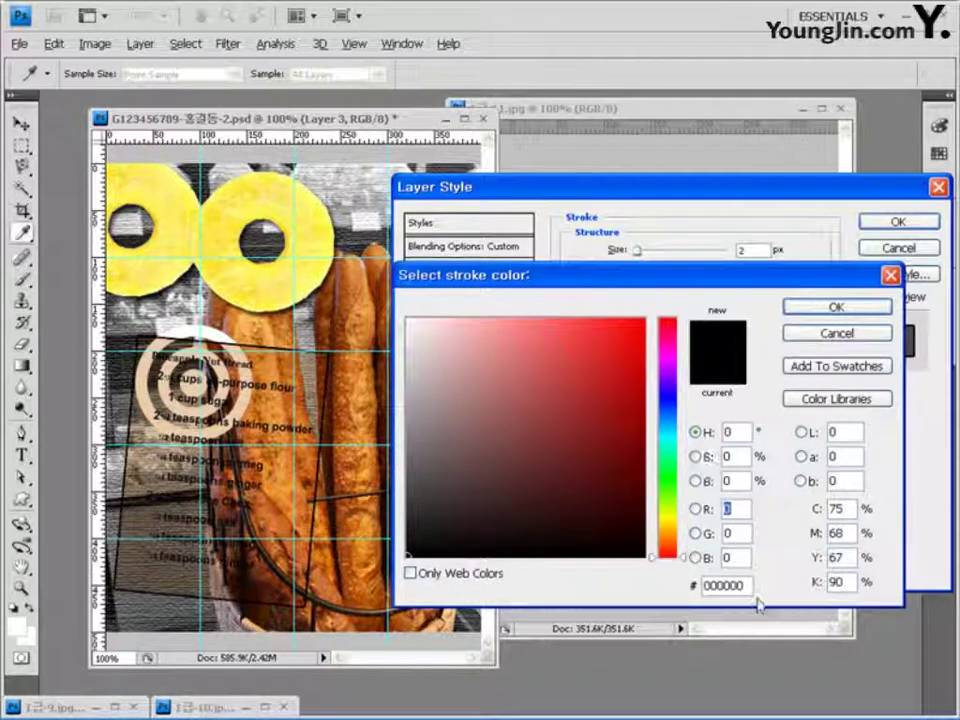
pyautogui.write('00ffff')
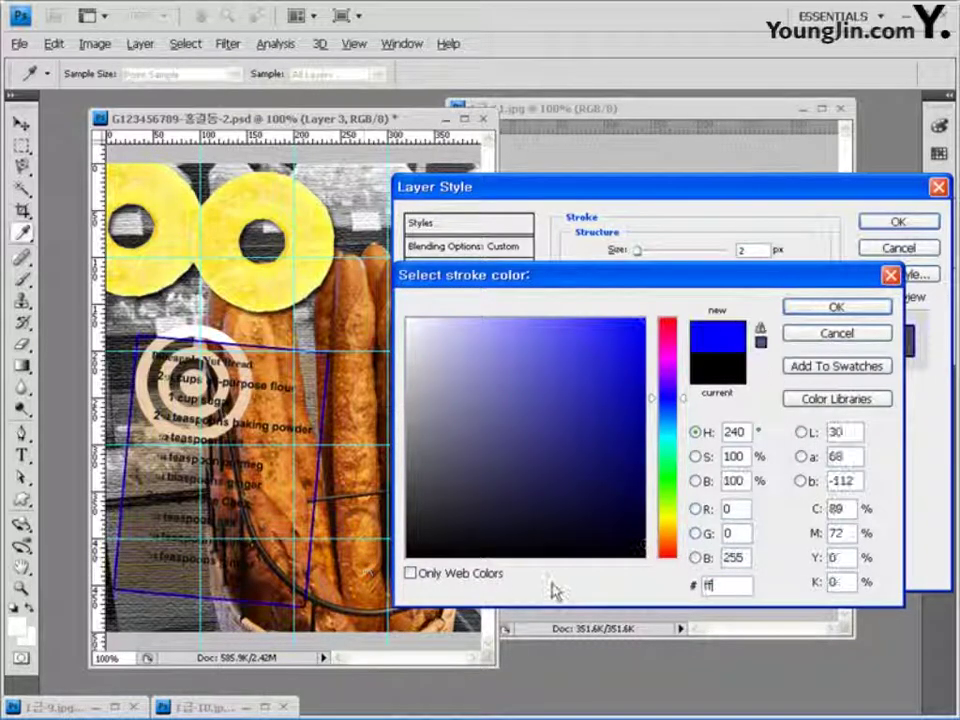
pyautogui.write('ff')
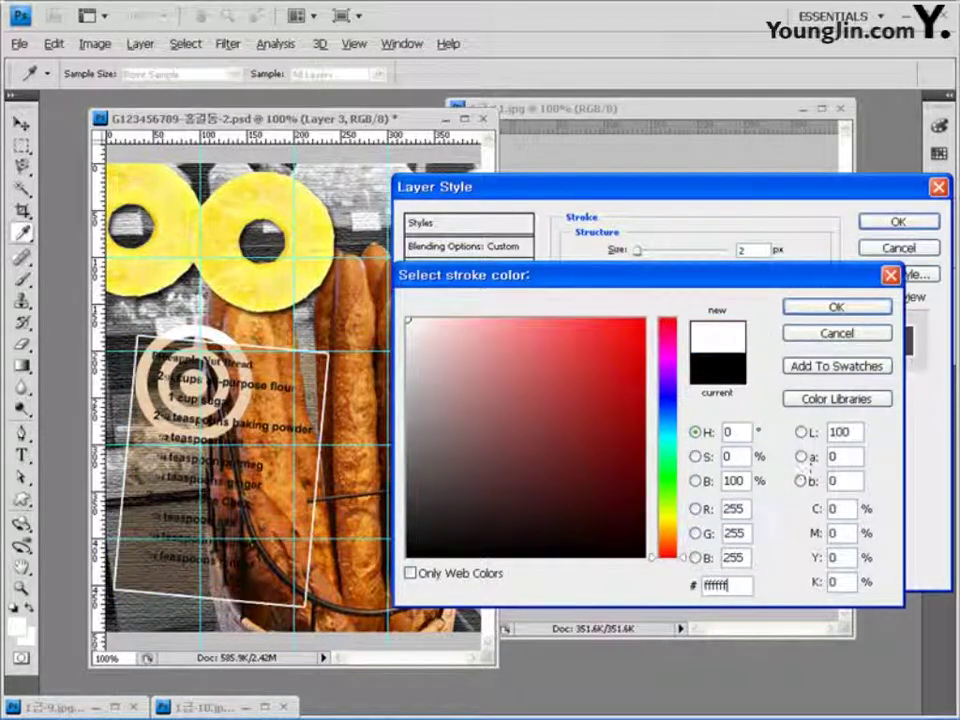
pyautogui.click(845, 310)
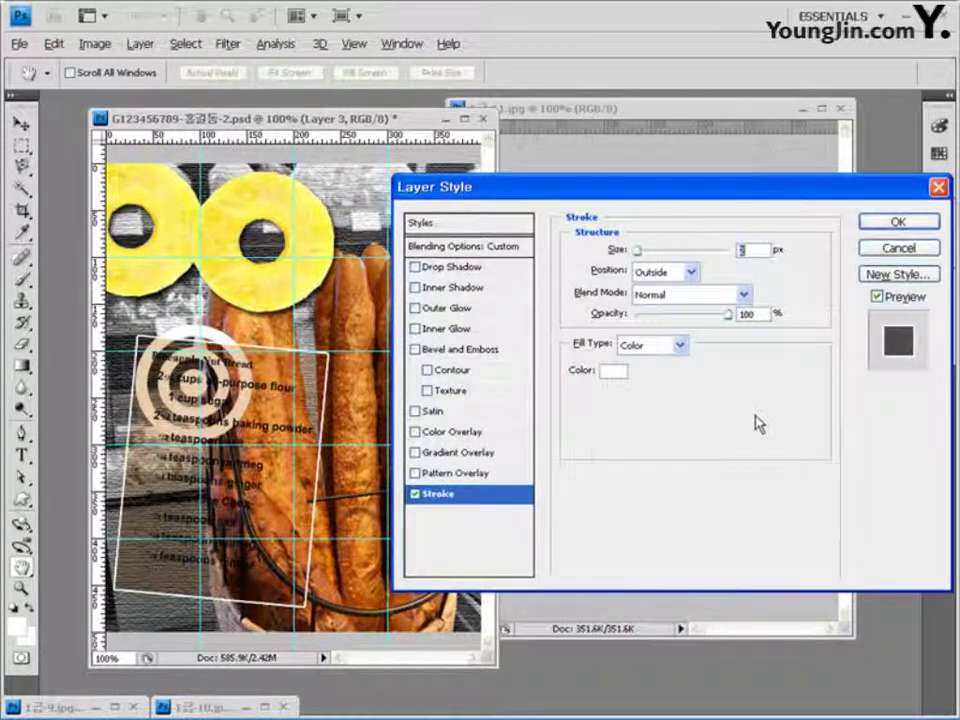
pyautogui.click(452, 268)
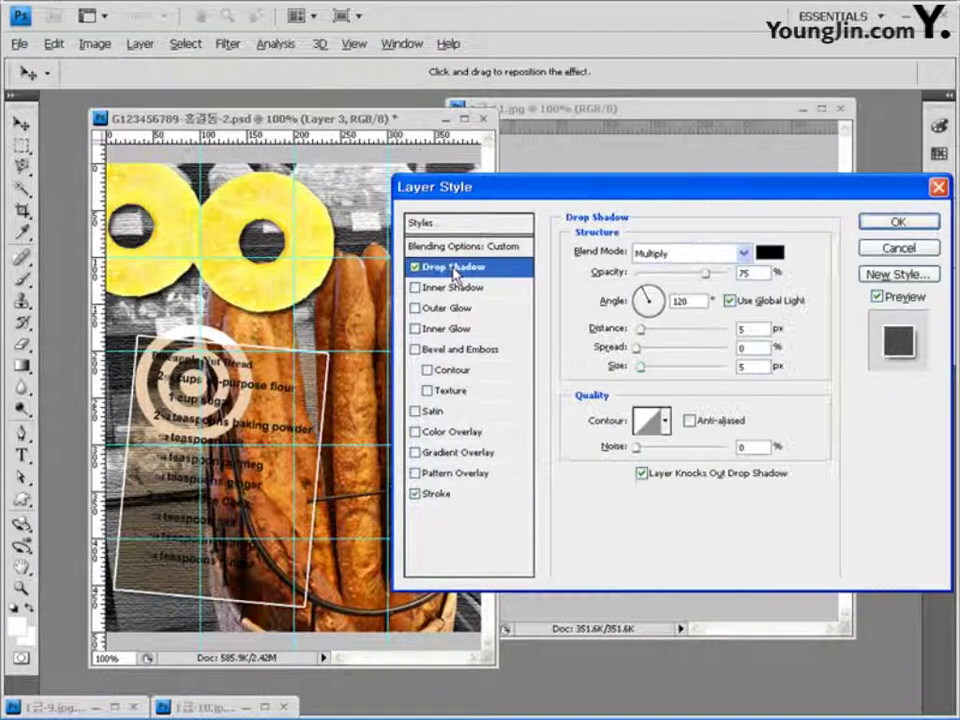
pyautogui.click(912, 222)
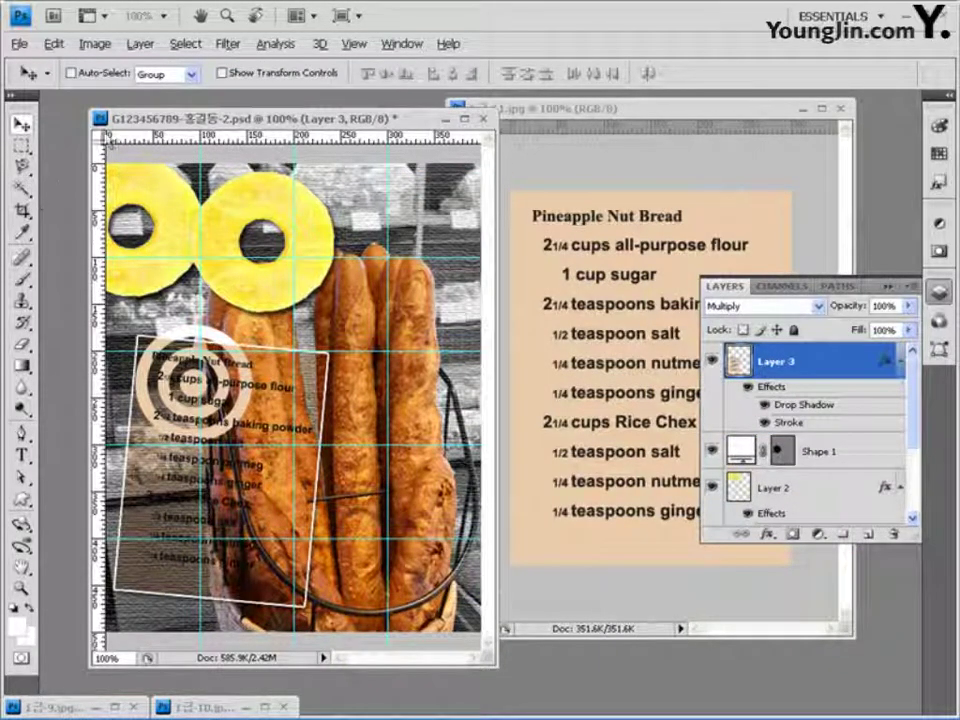
# - Draw a white paper clip custom shape, about 70 px tall, across the recipe's upper edge just below the second pineapple ring
pyautogui.click(21, 499)
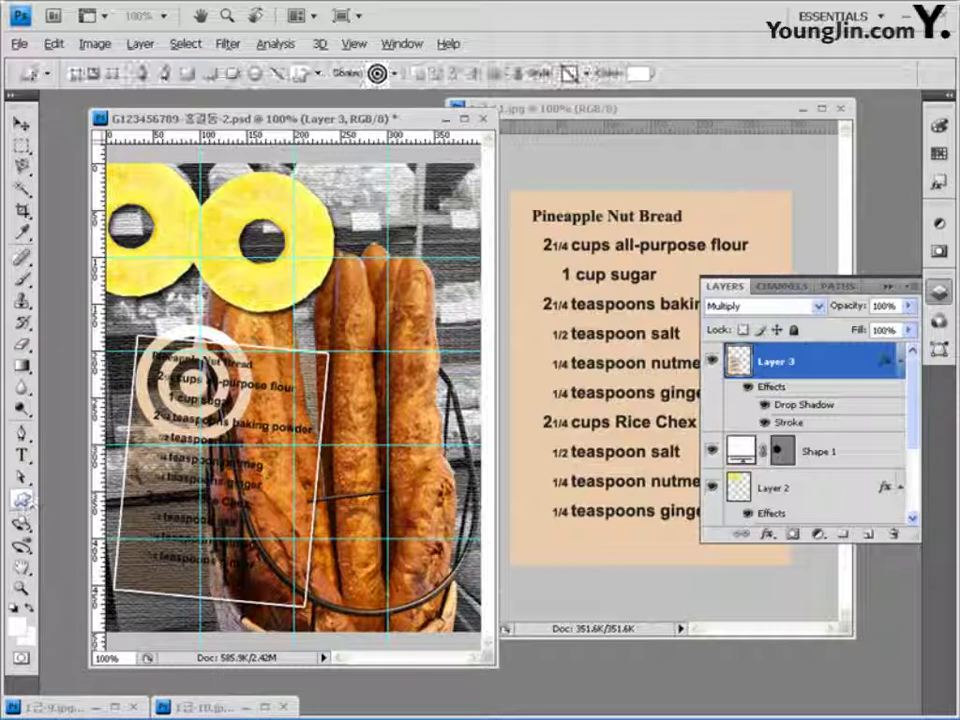
pyautogui.click(396, 76)
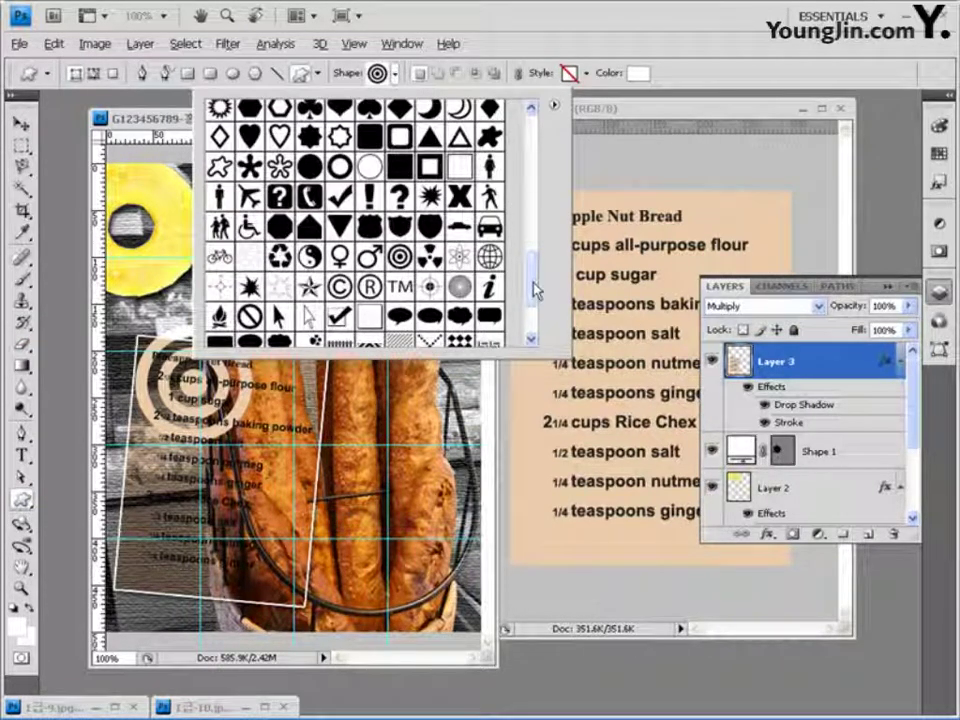
pyautogui.moveTo(533, 290); pyautogui.dragTo(531, 225)
pyautogui.doubleClick(460, 110)
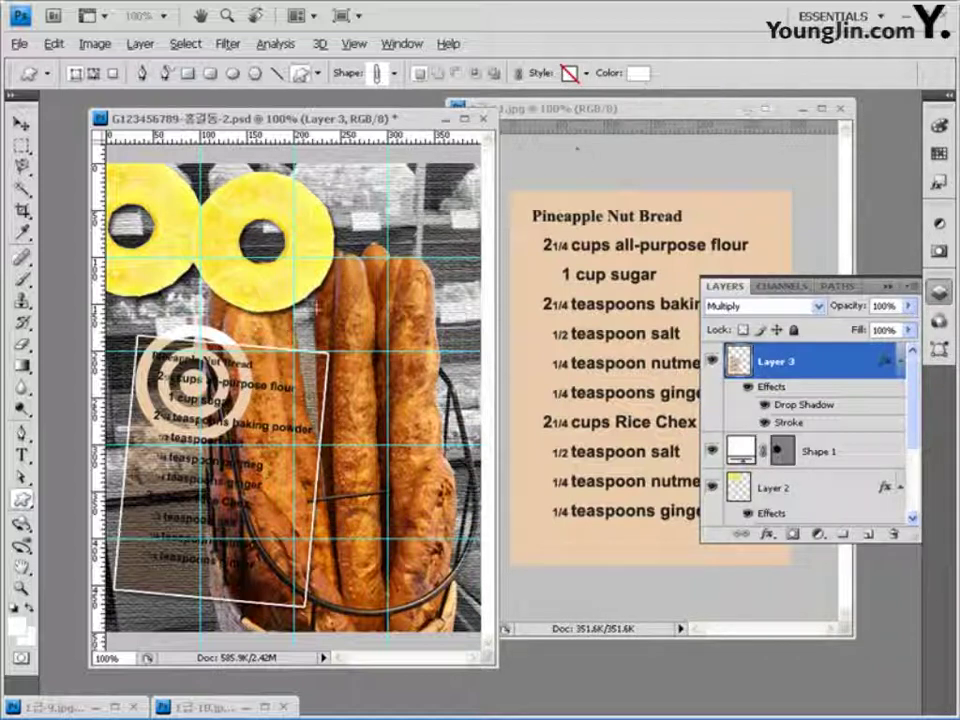
pyautogui.moveTo(279, 302); pyautogui.dragTo(266, 360)
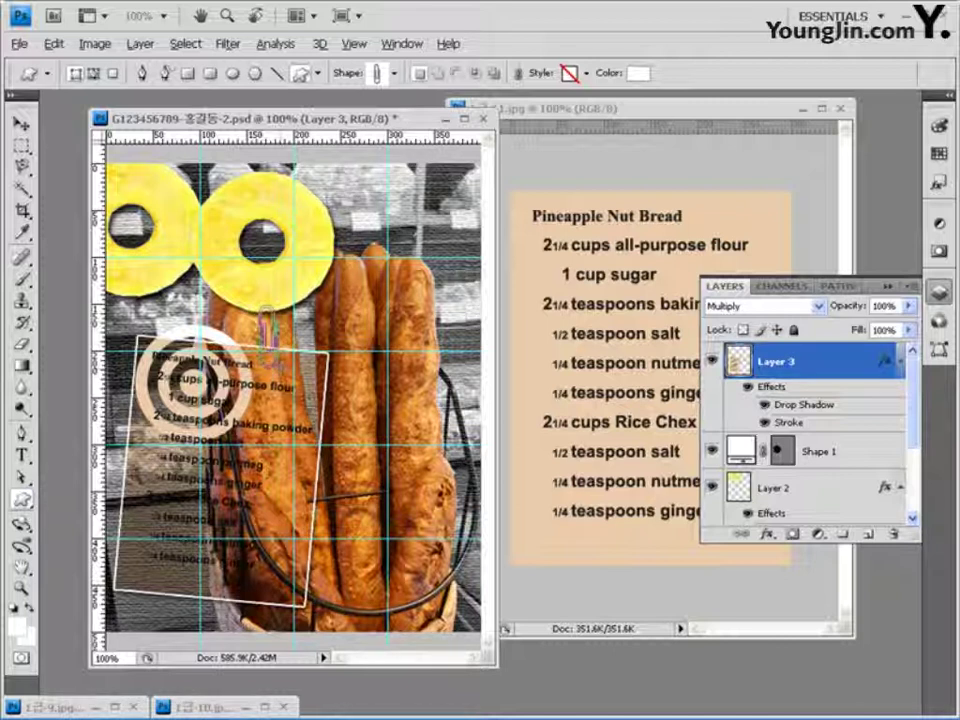
pyautogui.moveTo(266, 360); pyautogui.dragTo(266, 362)
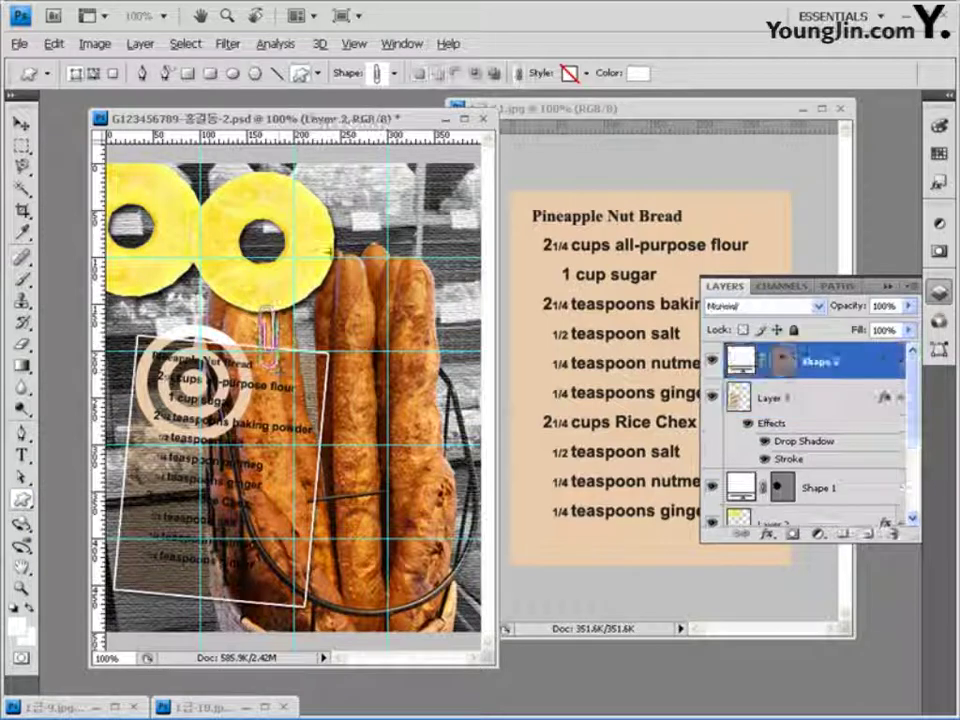
# - Rotate the paper clip shape slightly clockwise with Free Transform so it leans across the recipe's upper edge
pyautogui.click(50, 43)
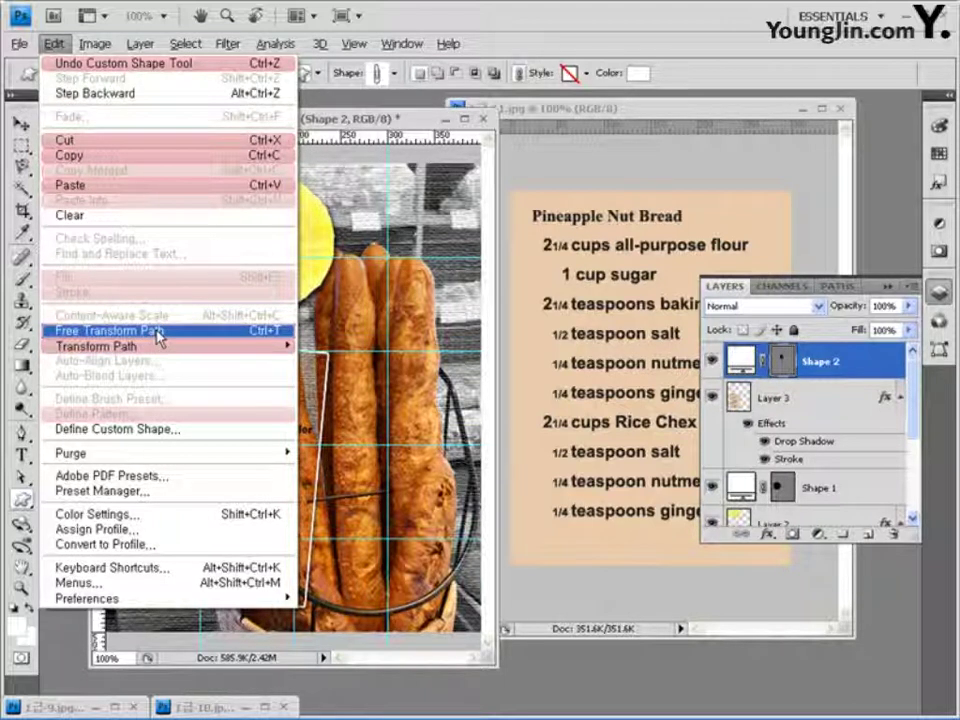
pyautogui.click(157, 331)
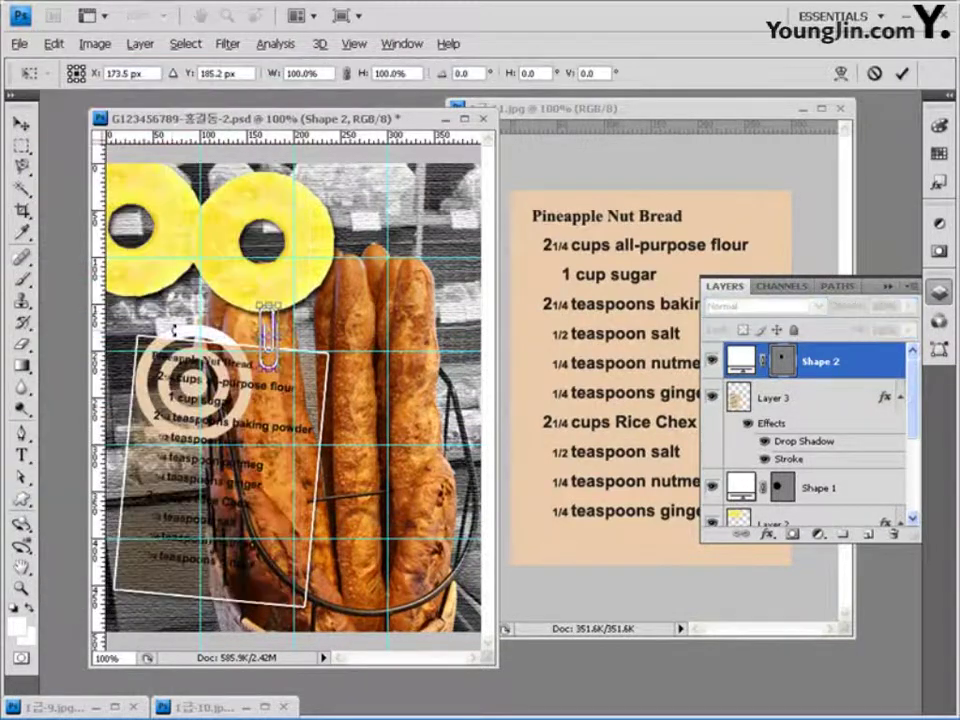
pyautogui.moveTo(284, 293); pyautogui.dragTo(352, 312)
pyautogui.press('Return')
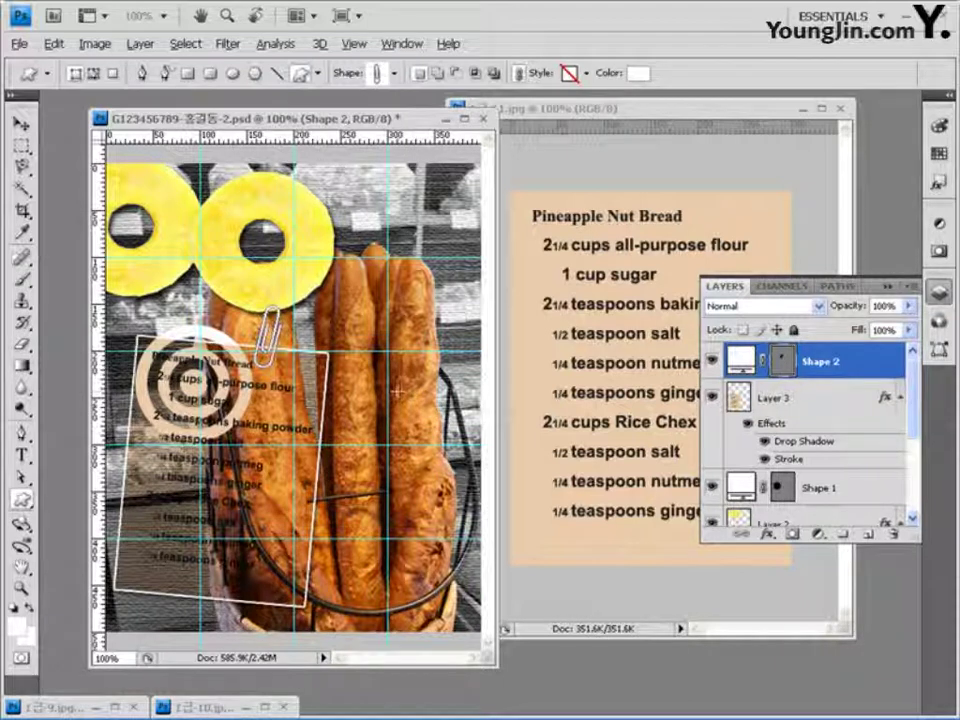
# - Add the white text "Pineapple" in Arial Bold, 50 pt, starting on the lower part of the second pineapple ring
pyautogui.click(22, 457)
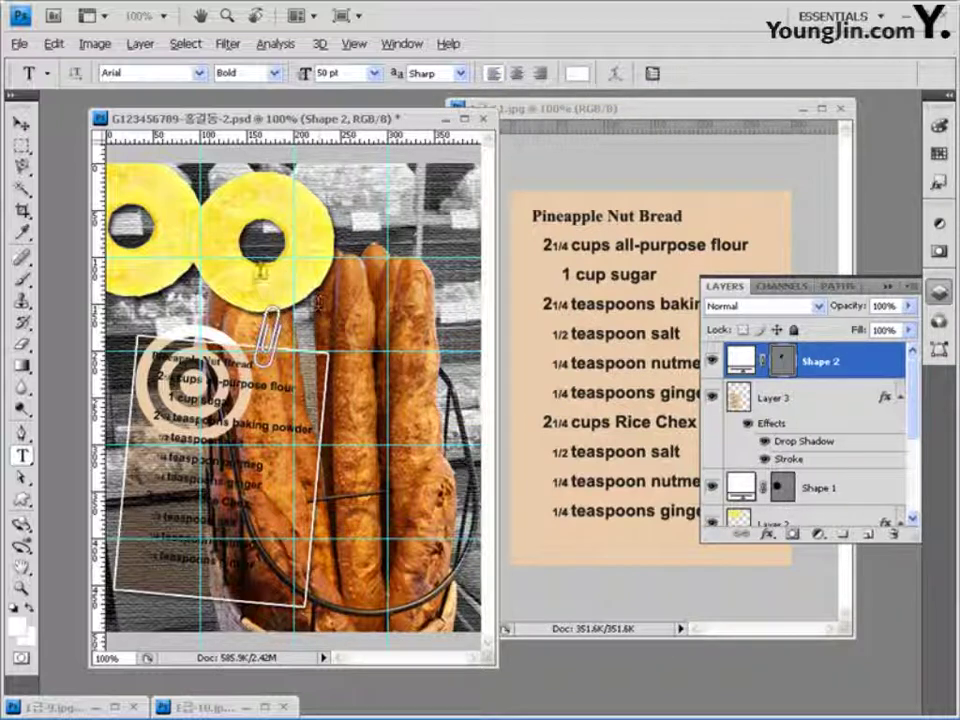
pyautogui.click(186, 228)
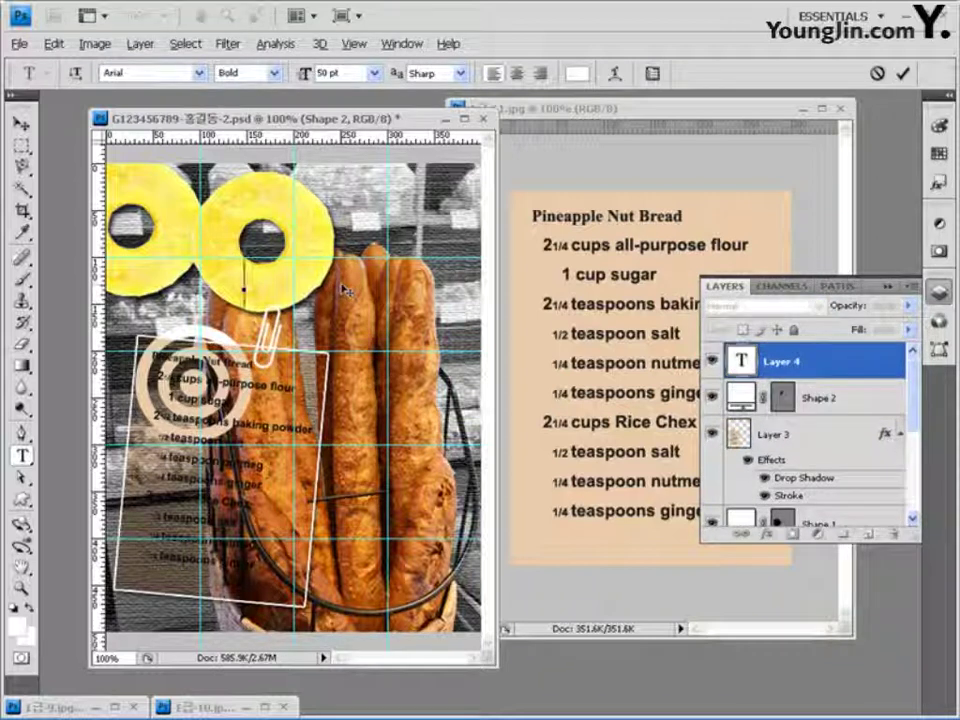
pyautogui.write('Pi')
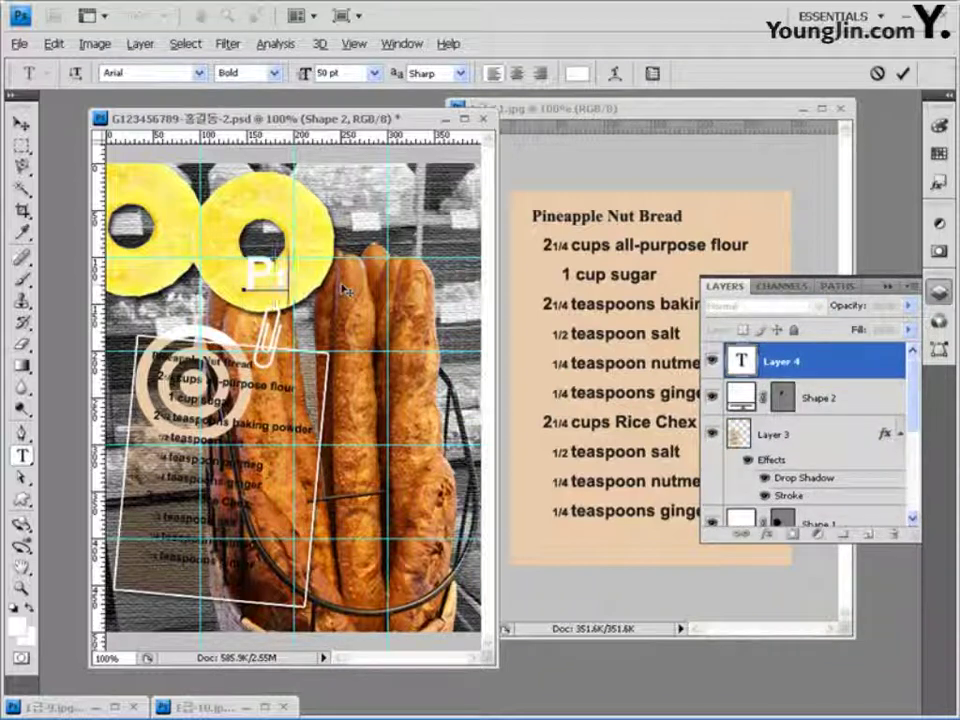
pyautogui.write('neapple')
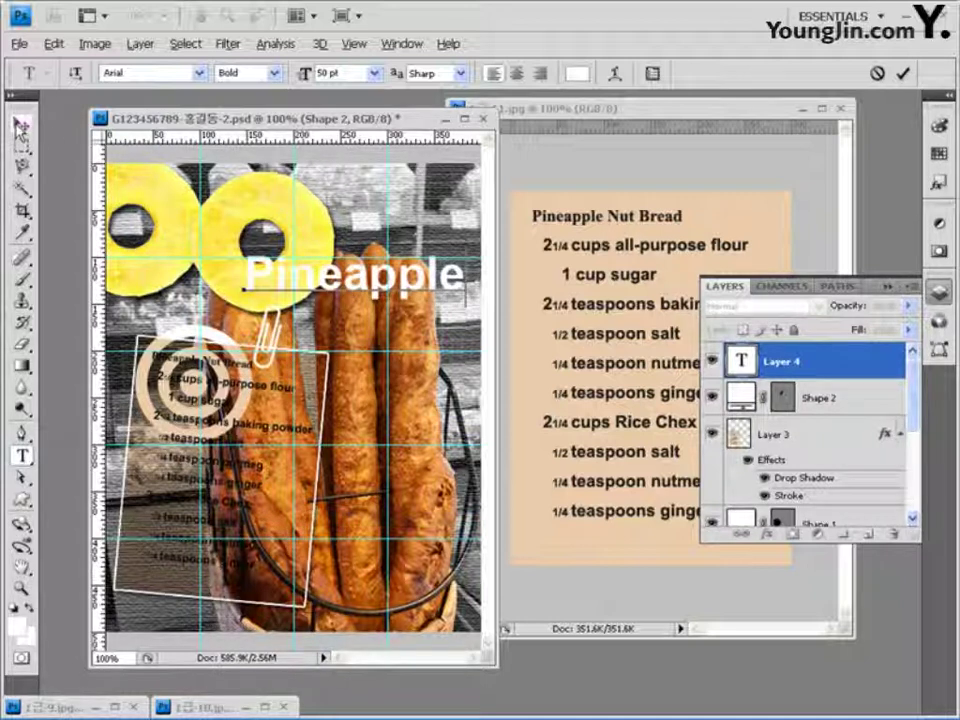
pyautogui.click(20, 123)
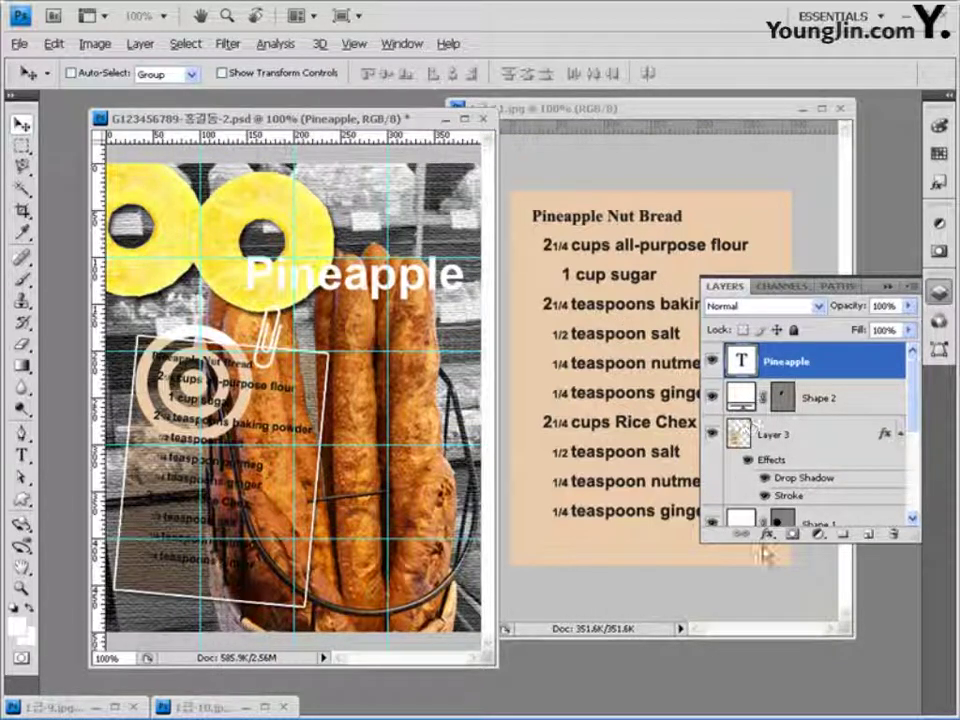
# - Give the Pineapple text layer a Drop Shadow with the default settings and a Gradient Overlay
pyautogui.click(767, 536)
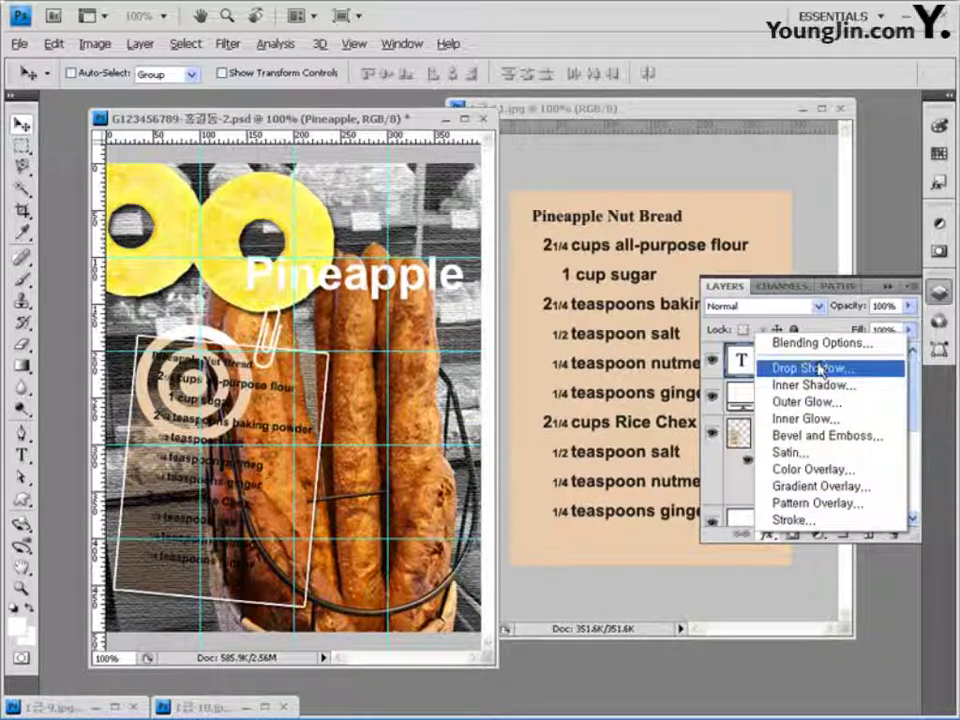
pyautogui.click(821, 368)
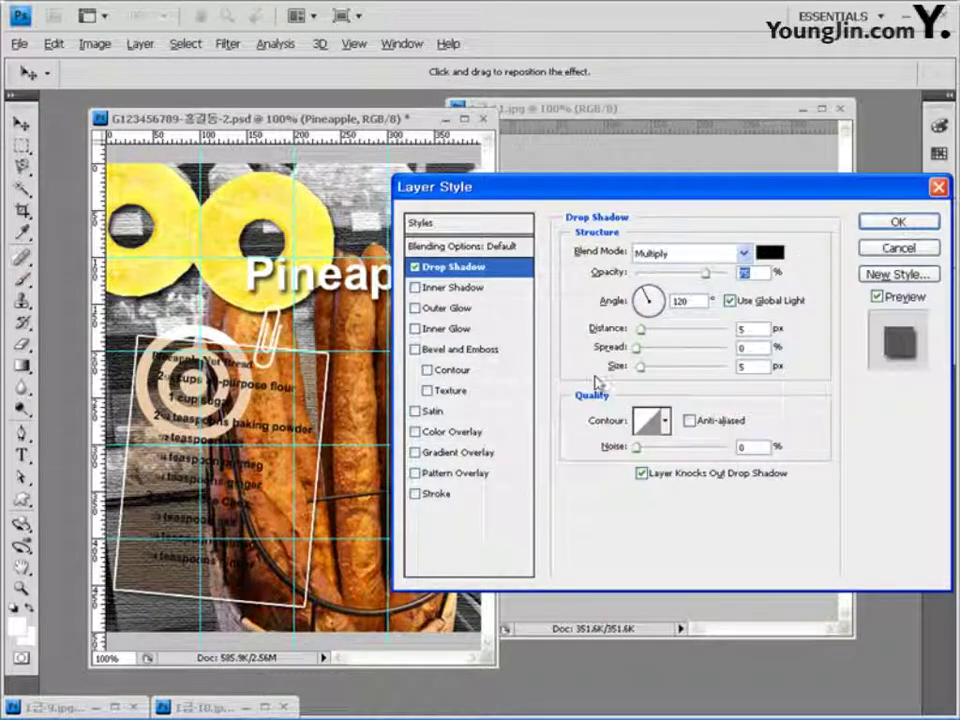
pyautogui.click(472, 456)
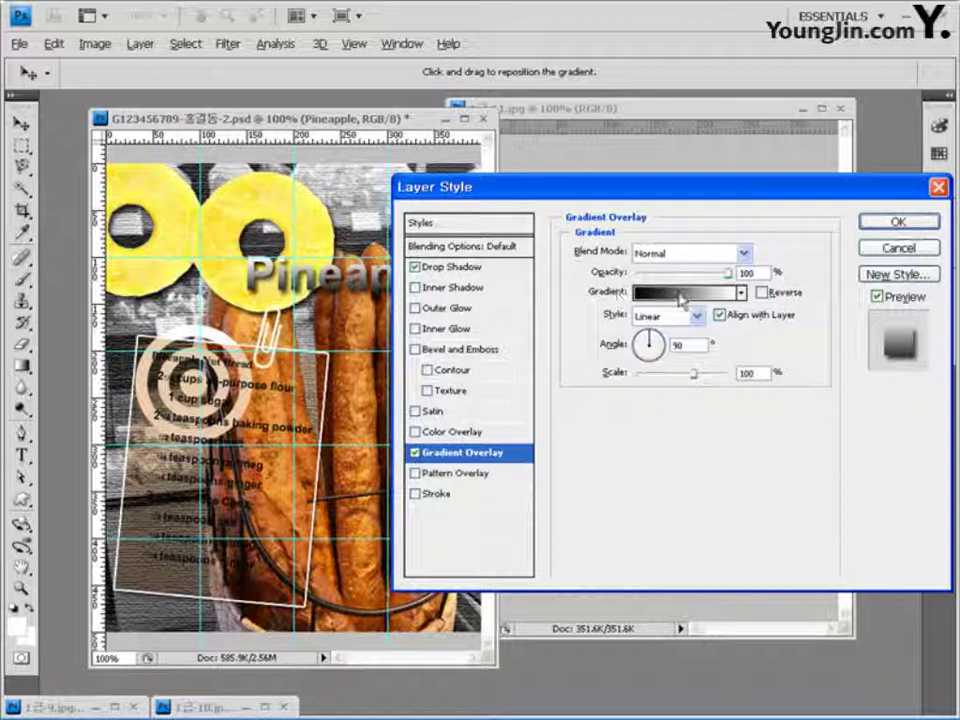
# - Set the starting colour stop of the text's overlay gradient to green #99cc00
pyautogui.click(682, 294)
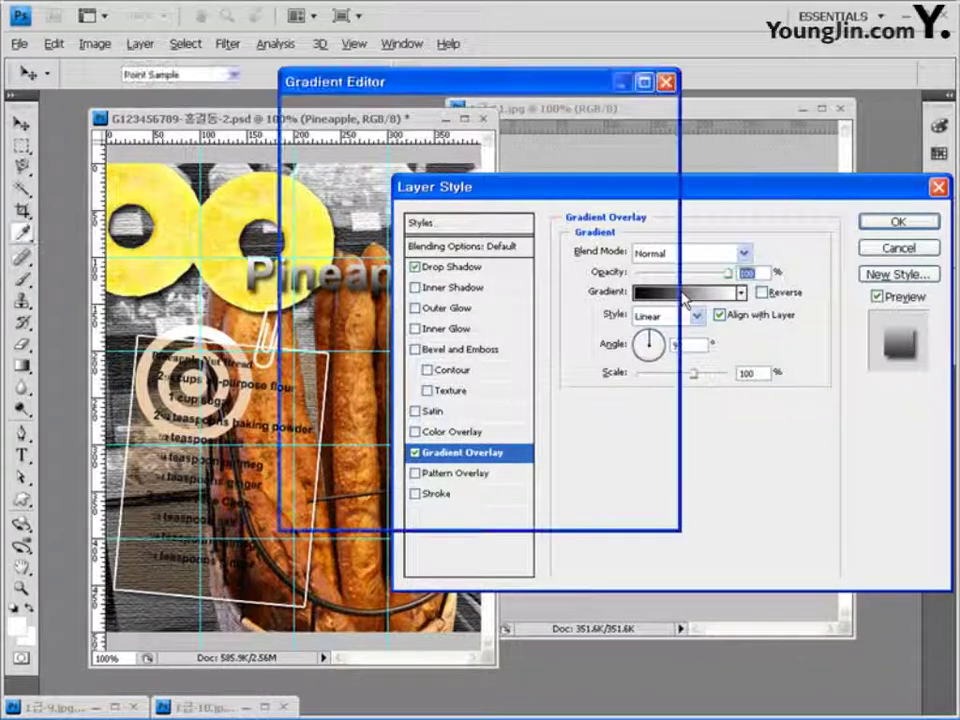
pyautogui.click(307, 400)
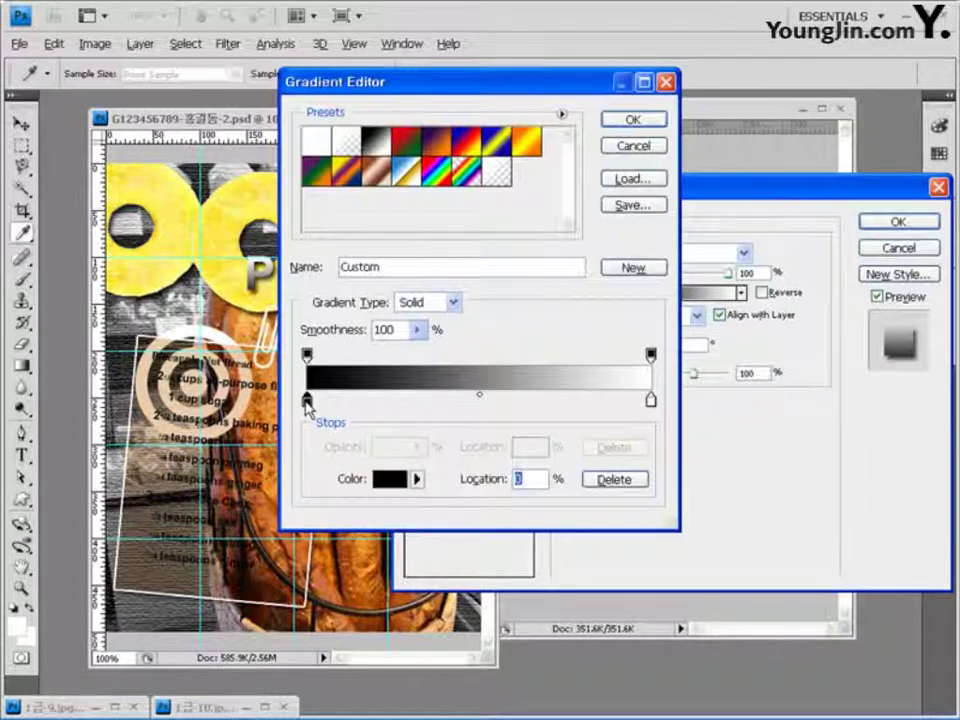
pyautogui.doubleClick(307, 400)
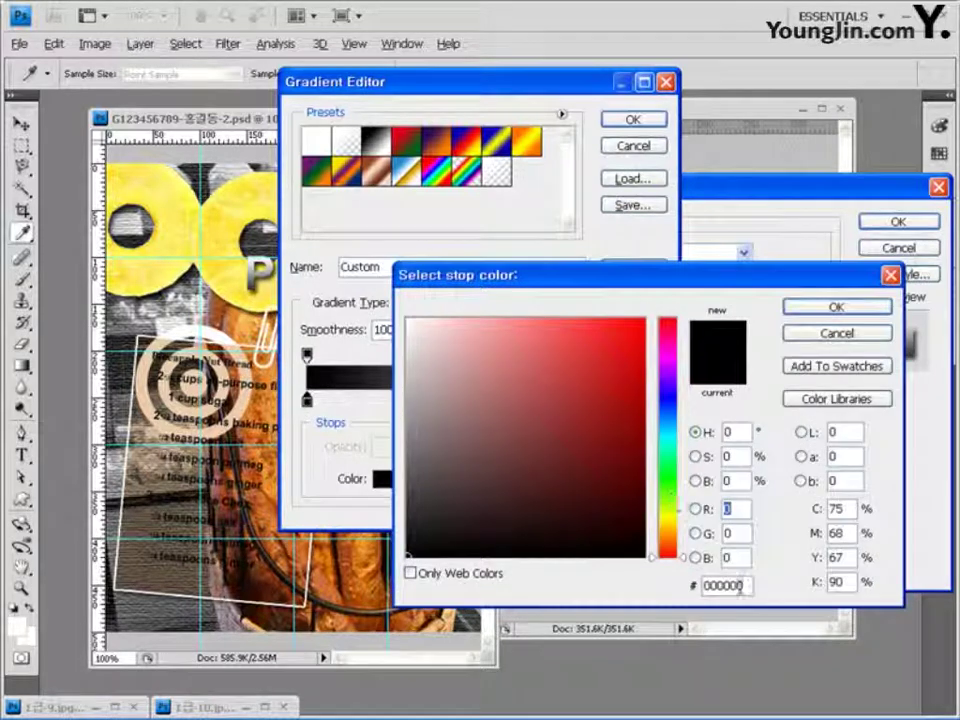
pyautogui.press('Tab')
pyautogui.press('Tab')
pyautogui.press('Tab')
pyautogui.write('99cc00')
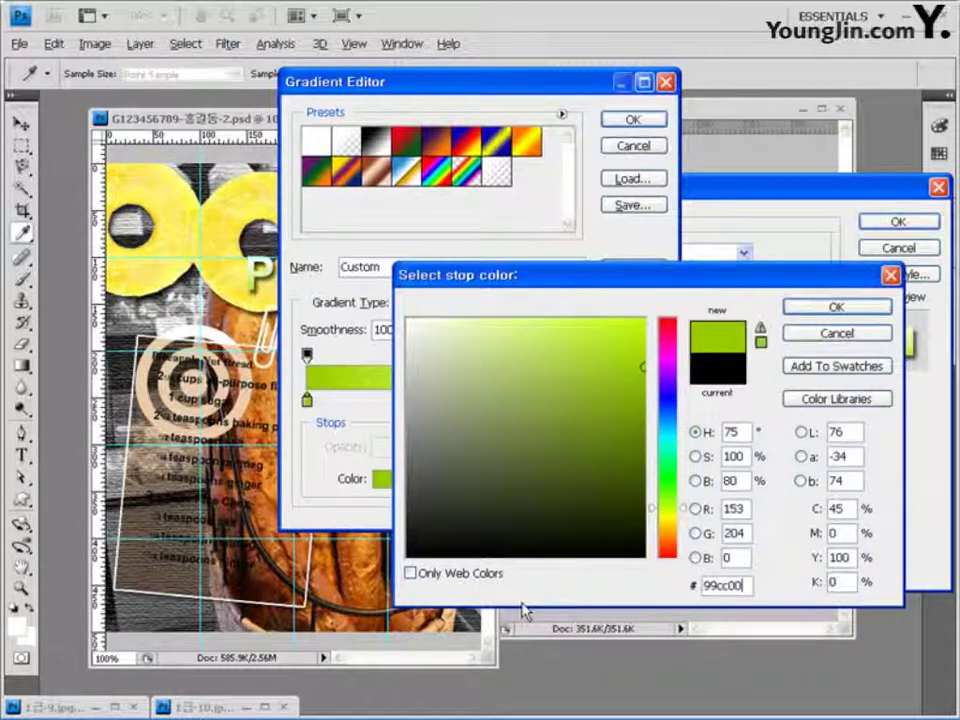
pyautogui.click(825, 306)
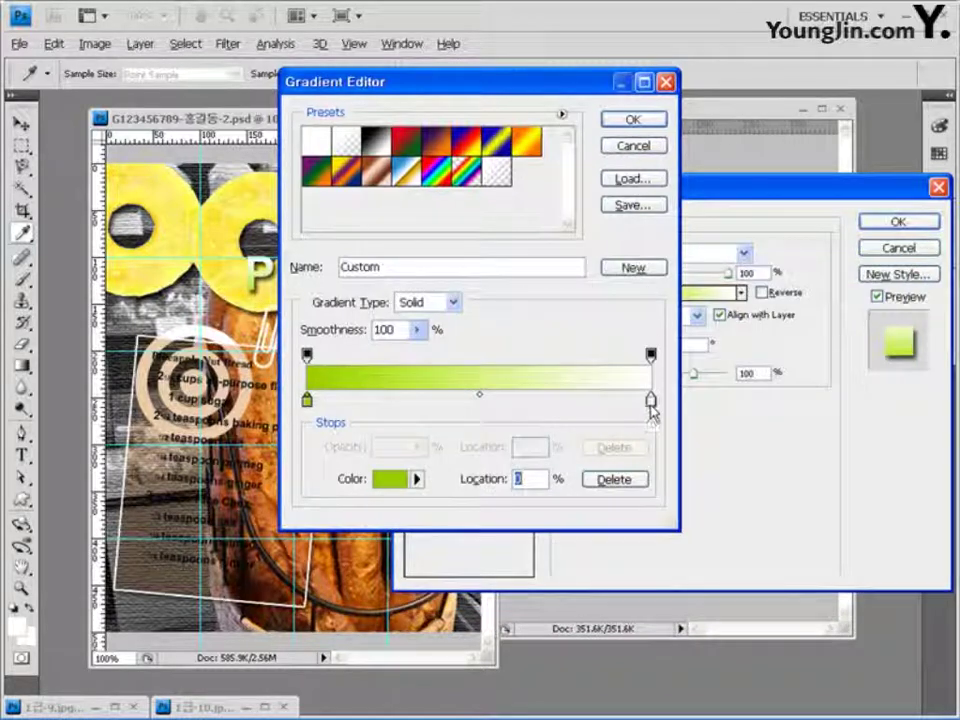
# - Use white (#ffffff) for the gradient's end colour stop and apply the layer style to the Pineapple text
pyautogui.click(651, 401)
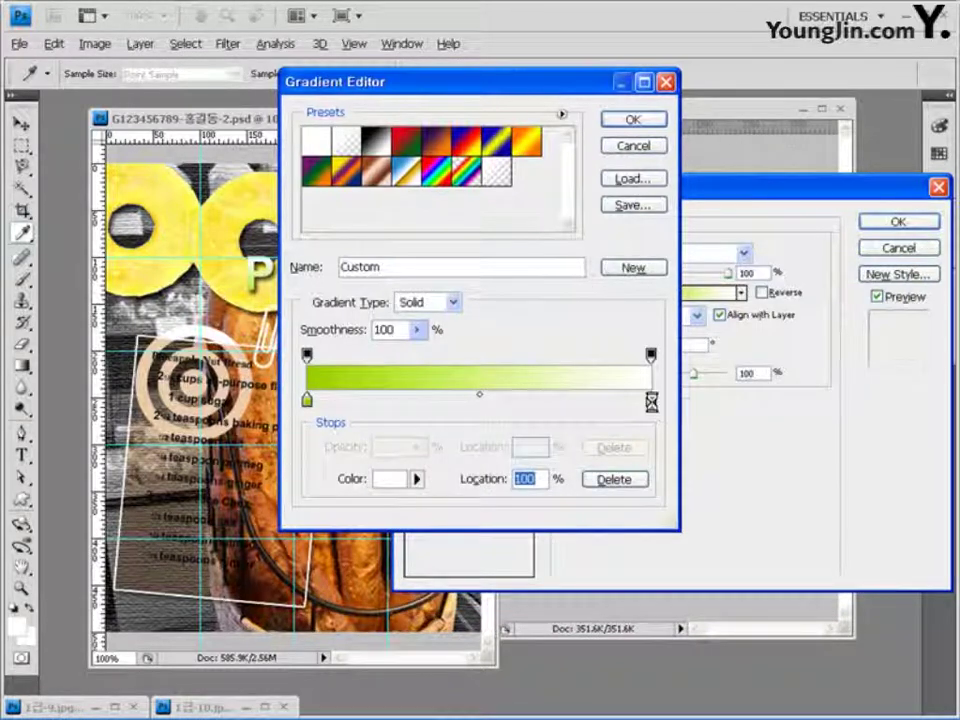
pyautogui.doubleClick(651, 401)
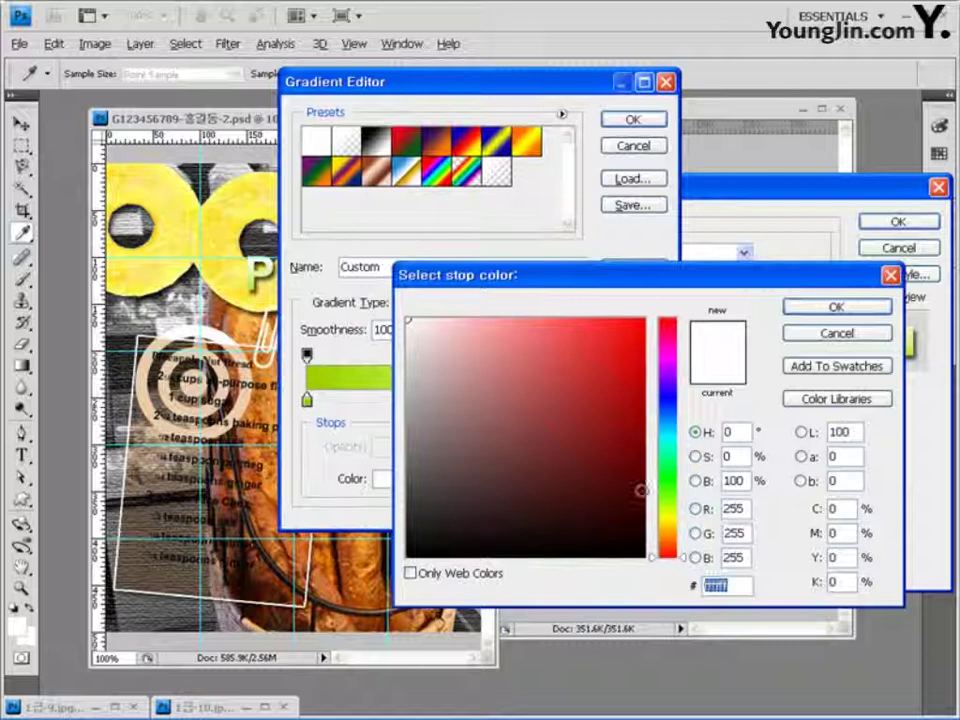
pyautogui.click(836, 306)
pyautogui.click(633, 120)
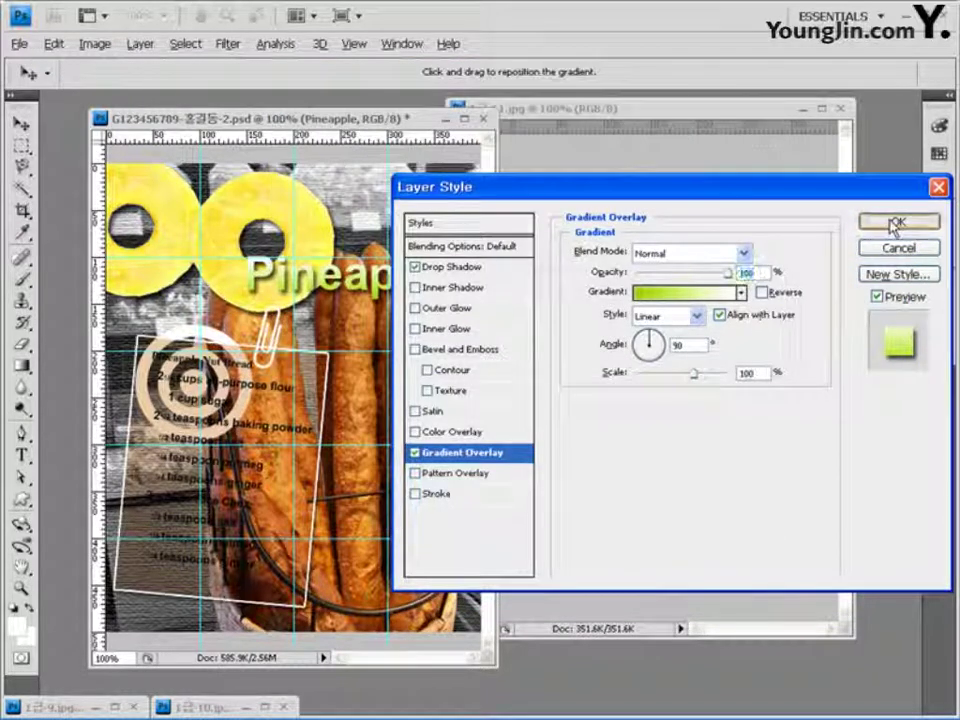
pyautogui.click(895, 225)
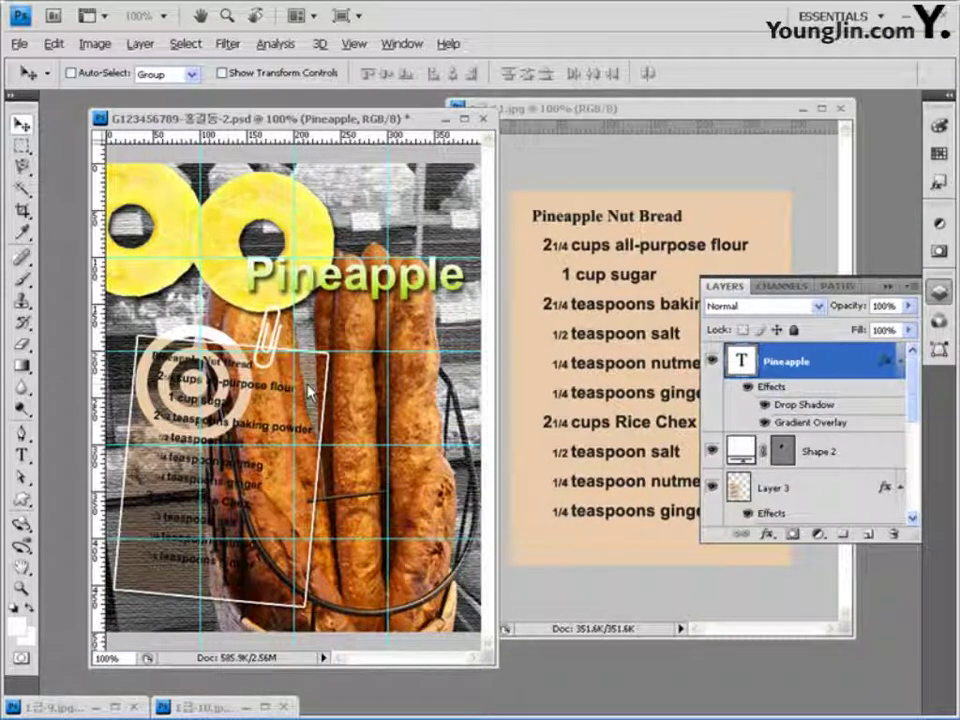
# - Change the Pineapple text to Arial Regular at 30 pt
pyautogui.click(22, 463)
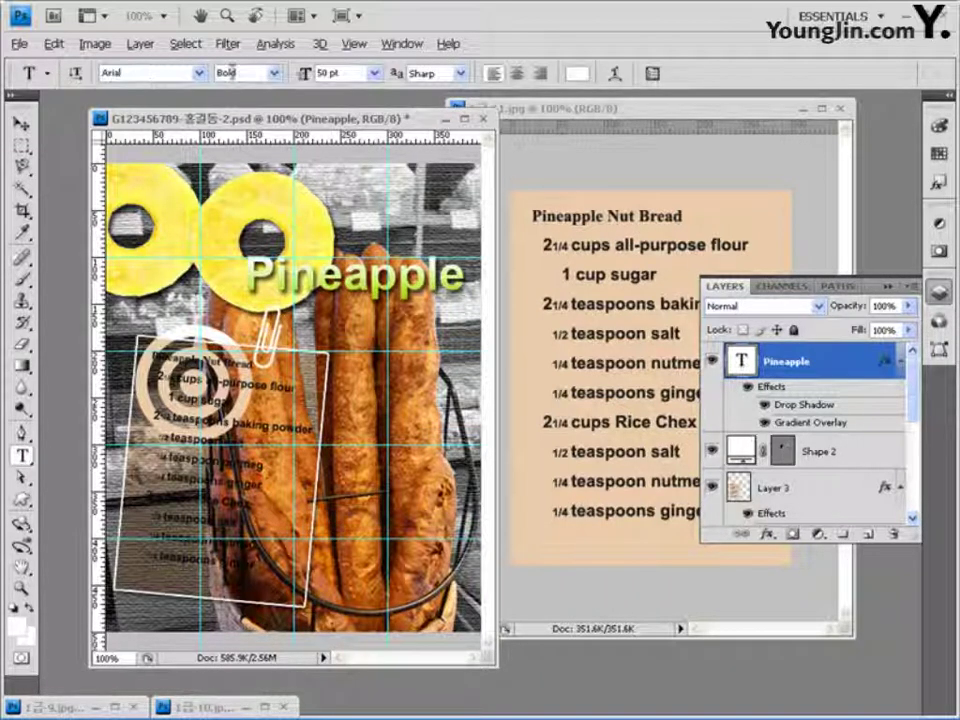
pyautogui.click(273, 72)
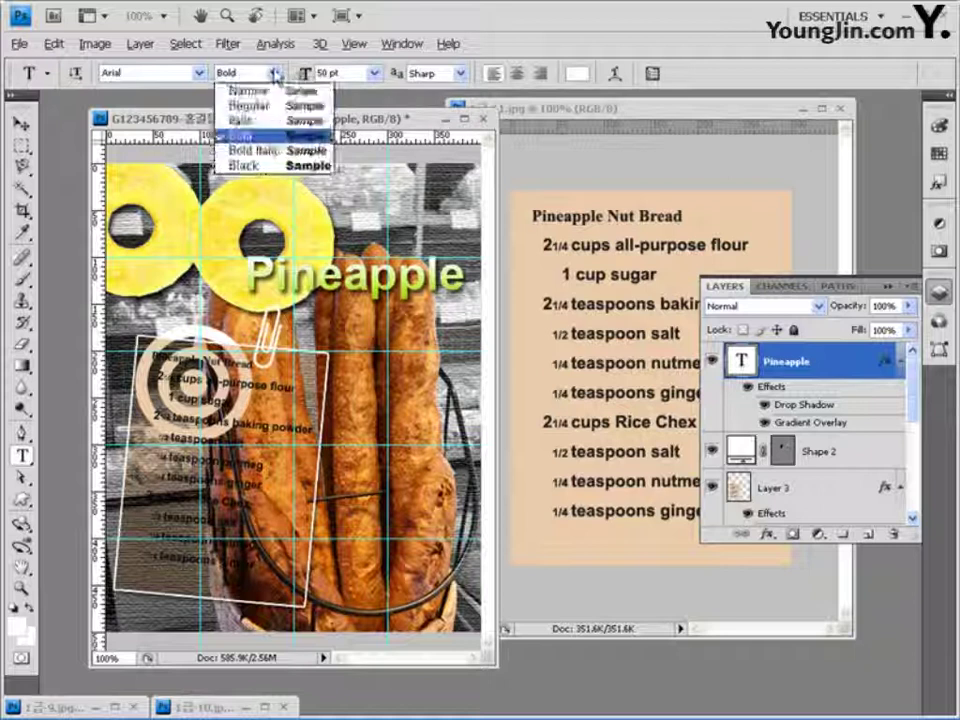
pyautogui.click(240, 103)
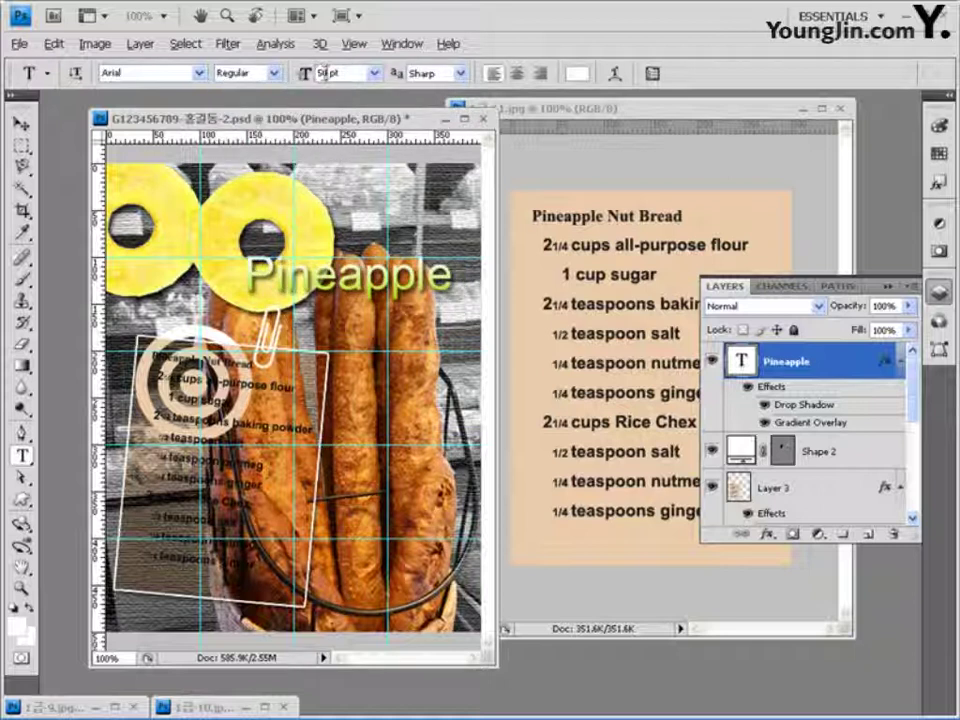
pyautogui.click(331, 72)
pyautogui.write('30')
pyautogui.press('Return')
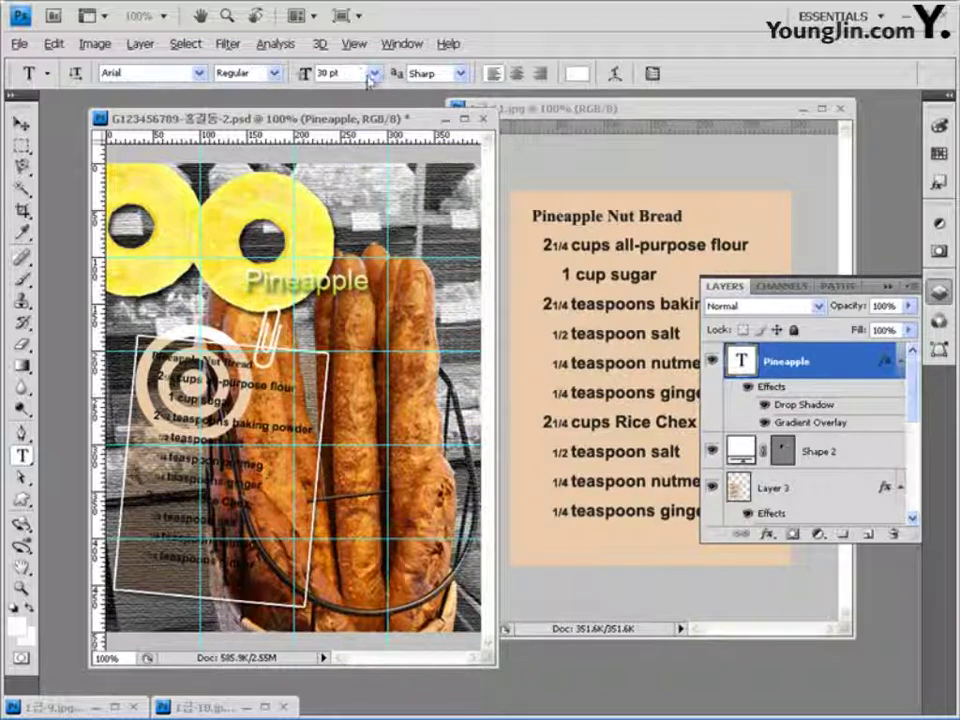
# - Restore the Pineapple text to Arial Bold at 50 pt
pyautogui.click(272, 73)
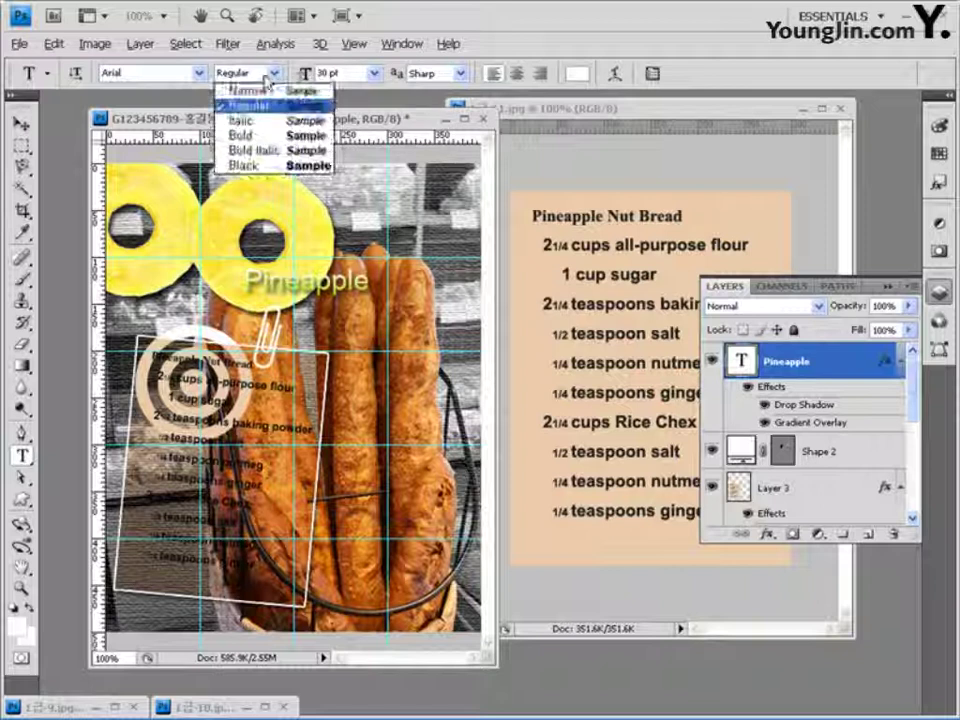
pyautogui.click(242, 131)
pyautogui.press('Tab')
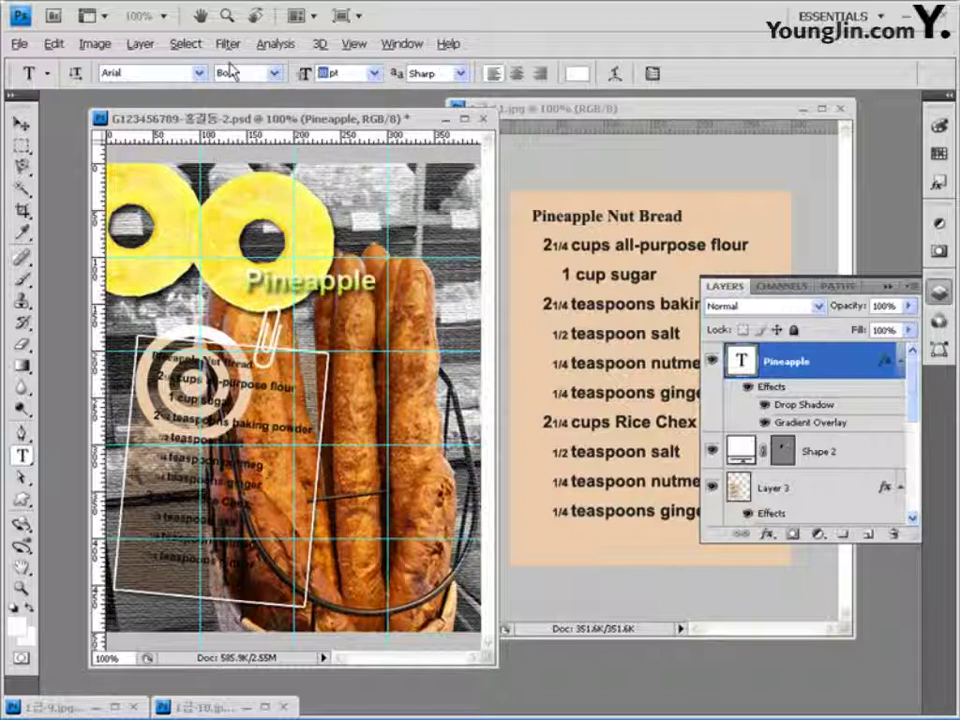
pyautogui.write('50')
pyautogui.press('Return')
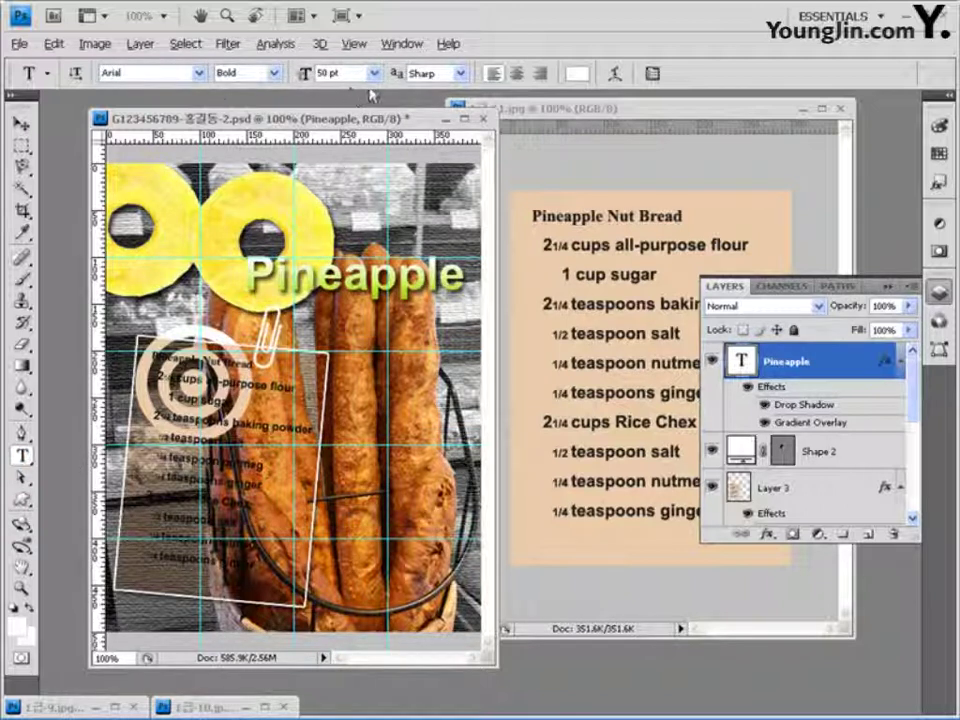
# - Start a new text layer below the word Pineapple, beside the paper clip, with Arial Regular at 30 pt
pyautogui.click(400, 160)
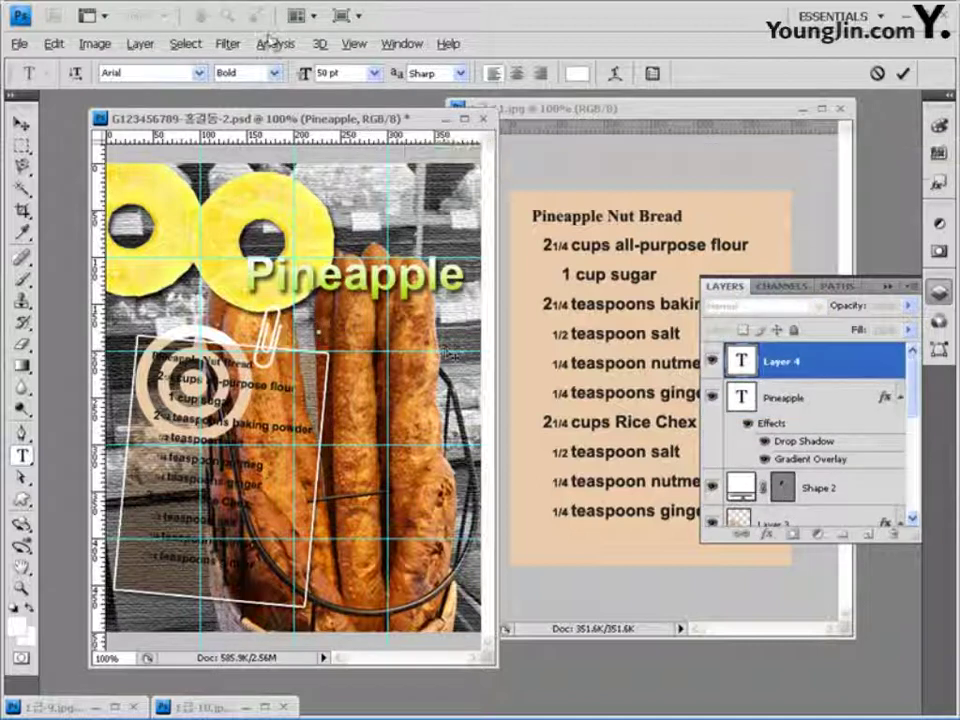
pyautogui.click(273, 73)
pyautogui.click(262, 106)
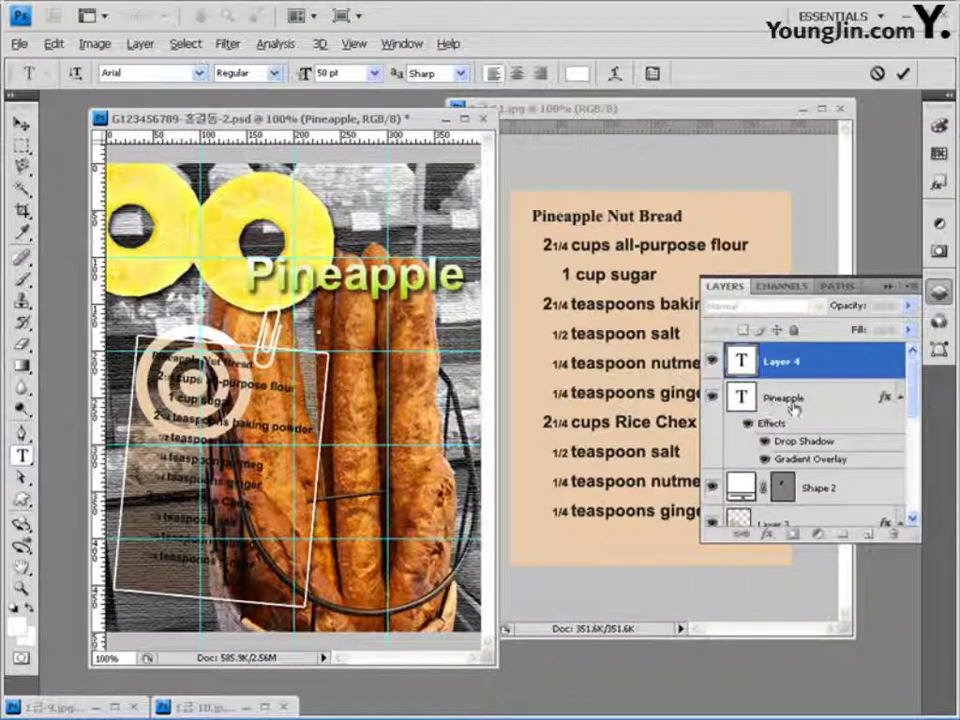
pyautogui.click(333, 73)
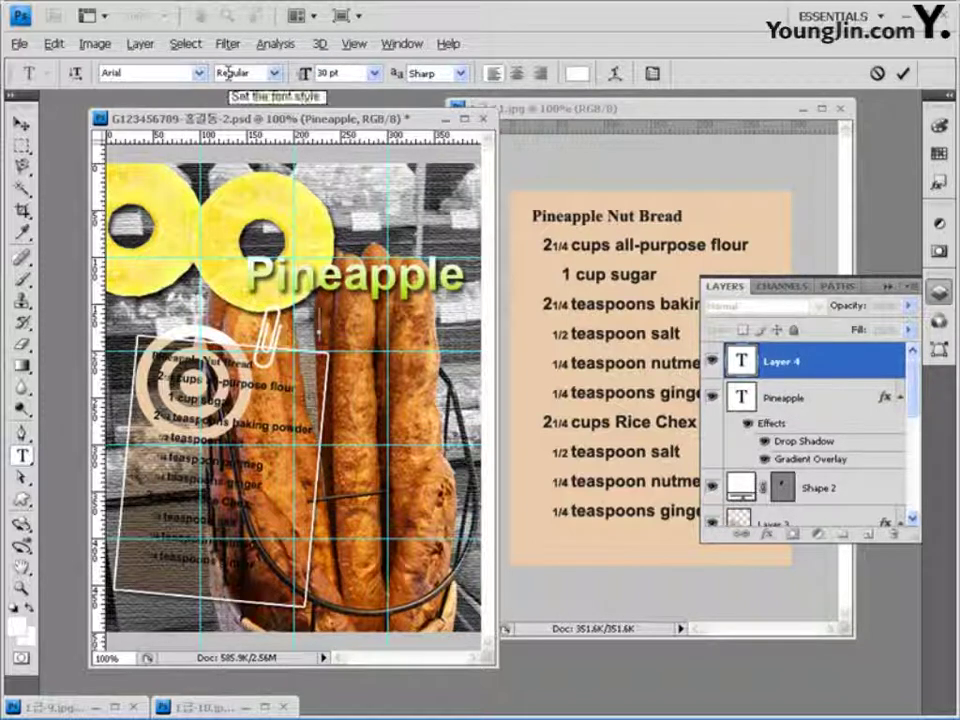
pyautogui.press('Return')
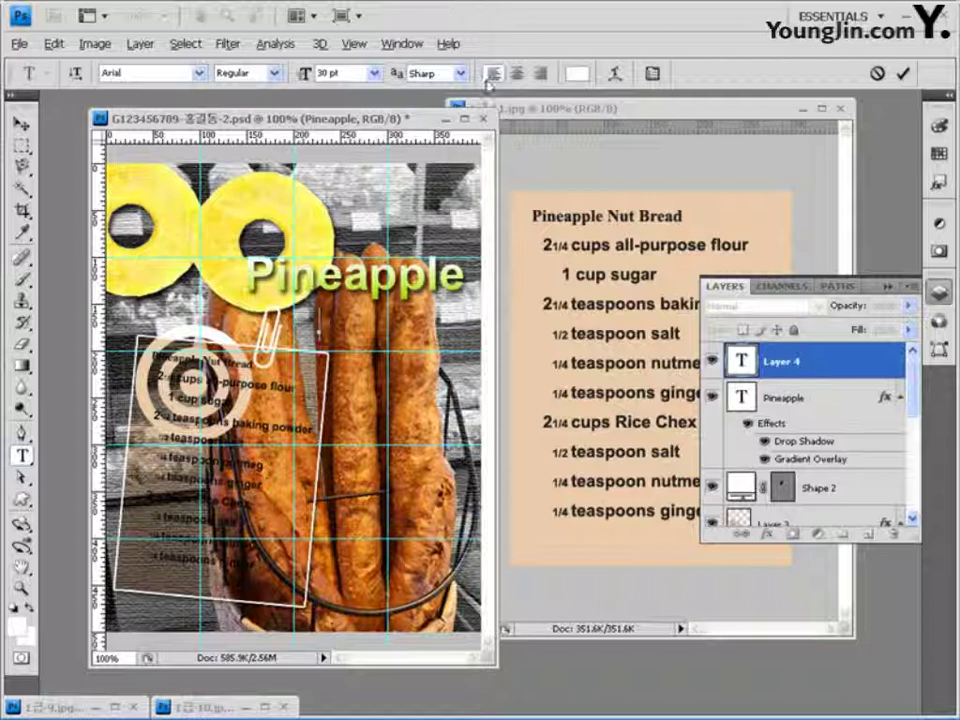
# - Set the new text's colour to dark green #003300
pyautogui.click(577, 73)
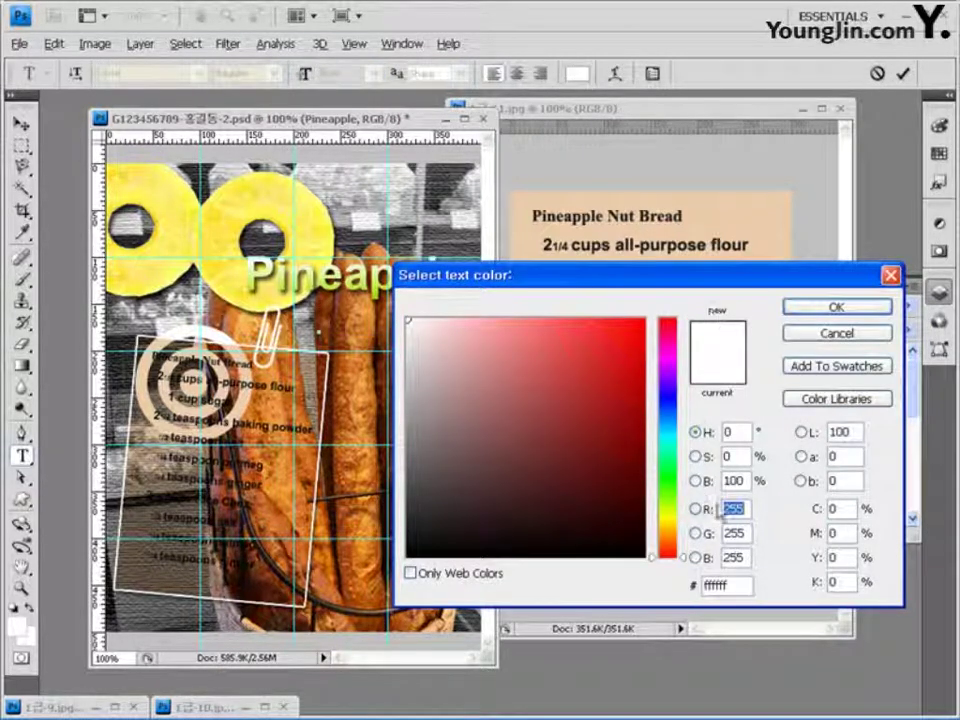
pyautogui.click(739, 585)
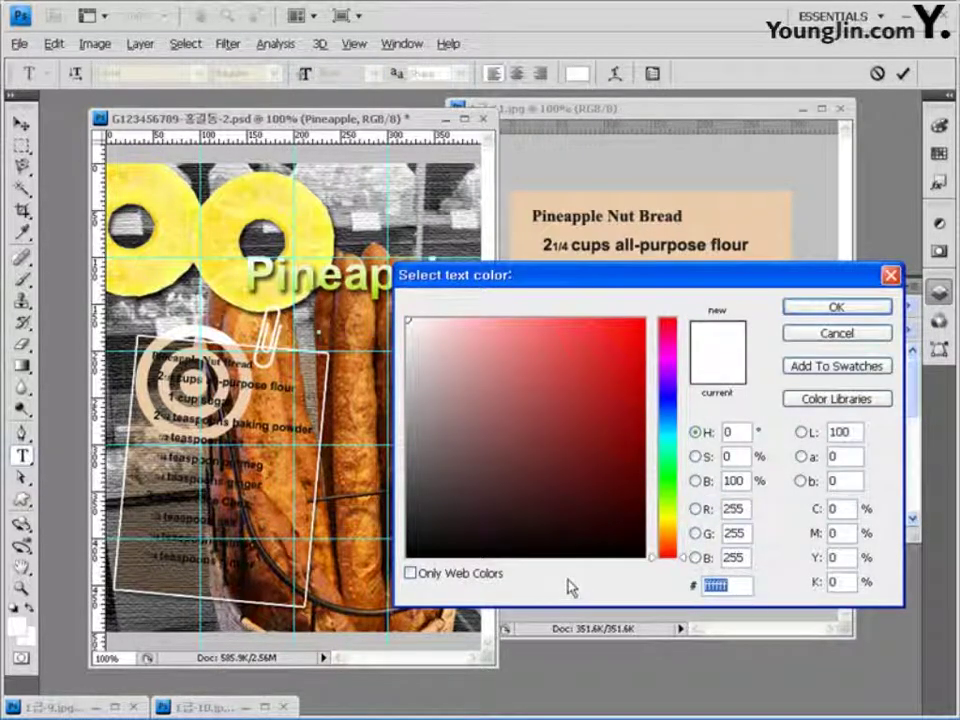
pyautogui.write('003300')
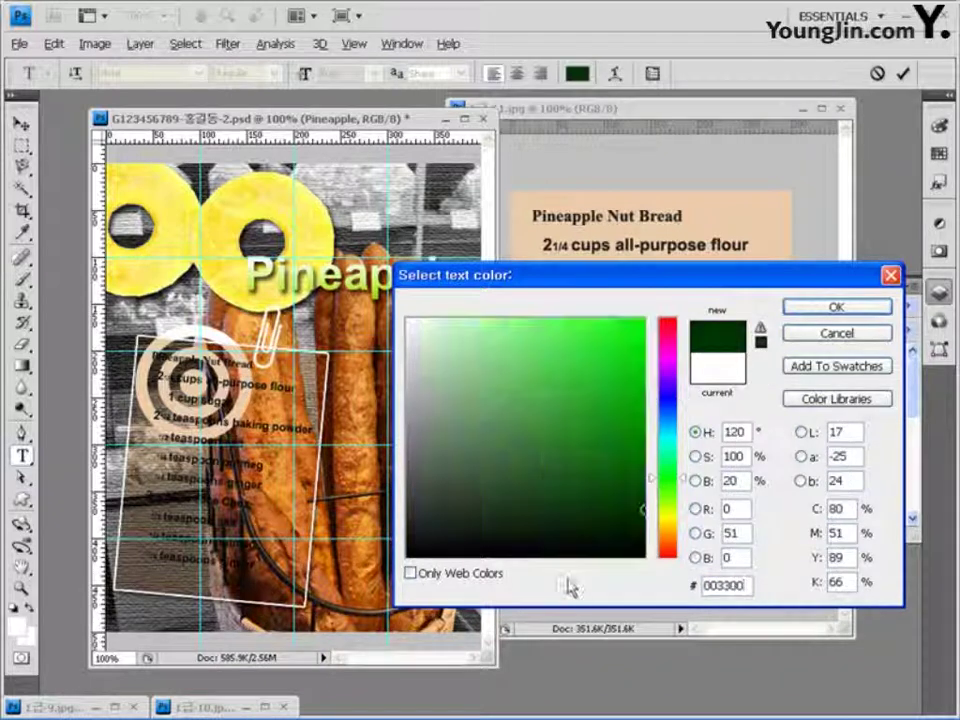
pyautogui.press('Return')
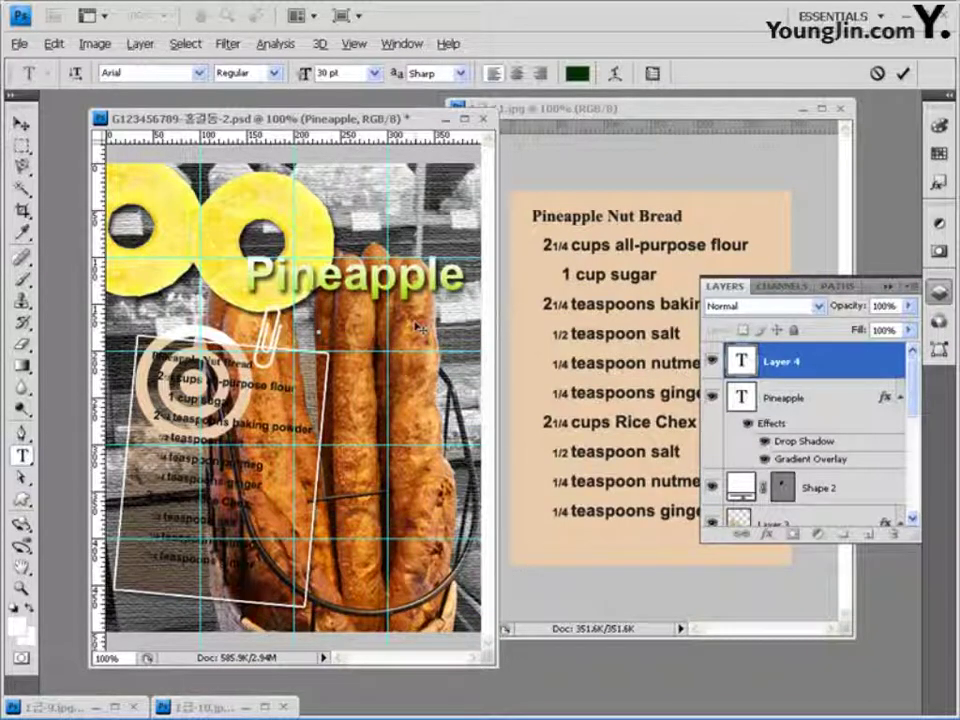
# - Enter Bread as the wording of the new dark green text layer and commit it
pyautogui.write('Bread')
pyautogui.hotkey('ctrl', 'Return')
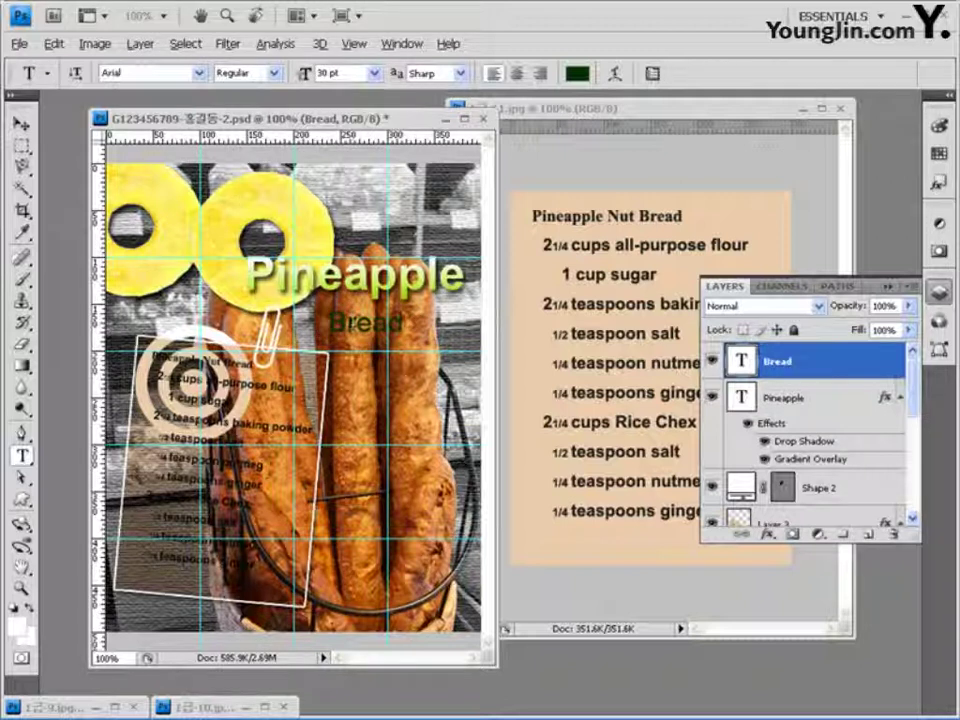
# - Add a new text layer reading Recipe below Bread, coloured white #ffffff
pyautogui.click(265, 270)
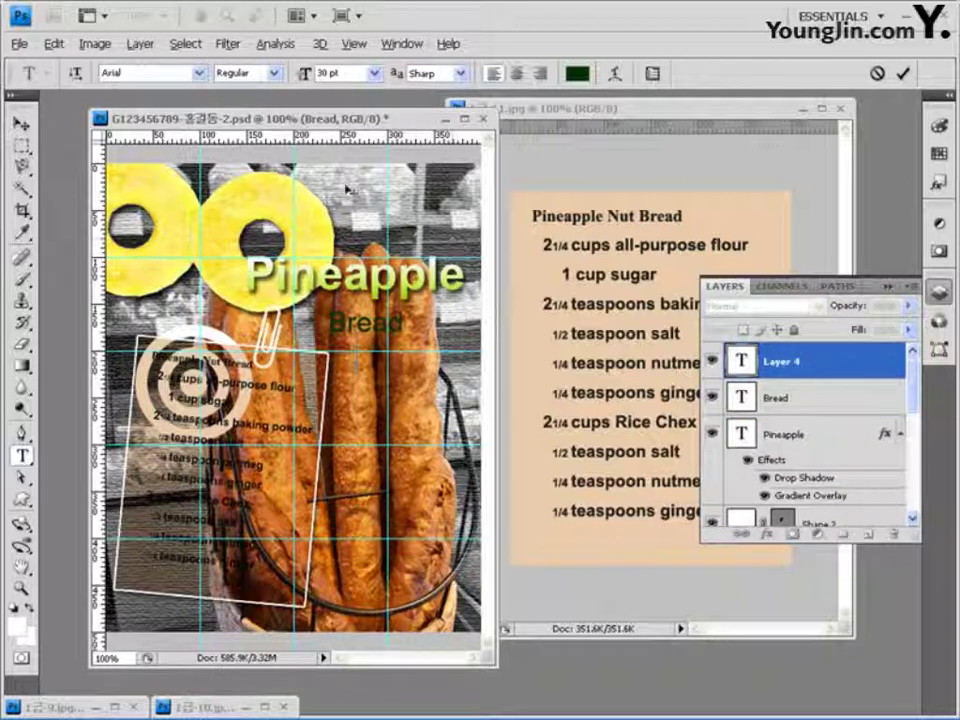
pyautogui.click(572, 73)
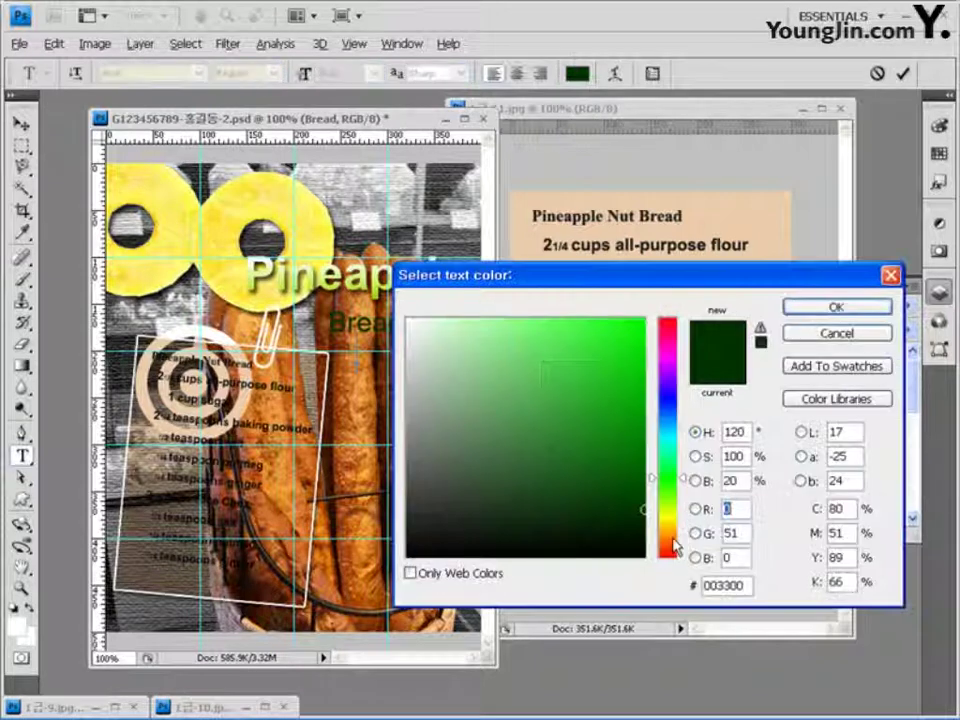
pyautogui.doubleClick(724, 585)
pyautogui.write('ffffff')
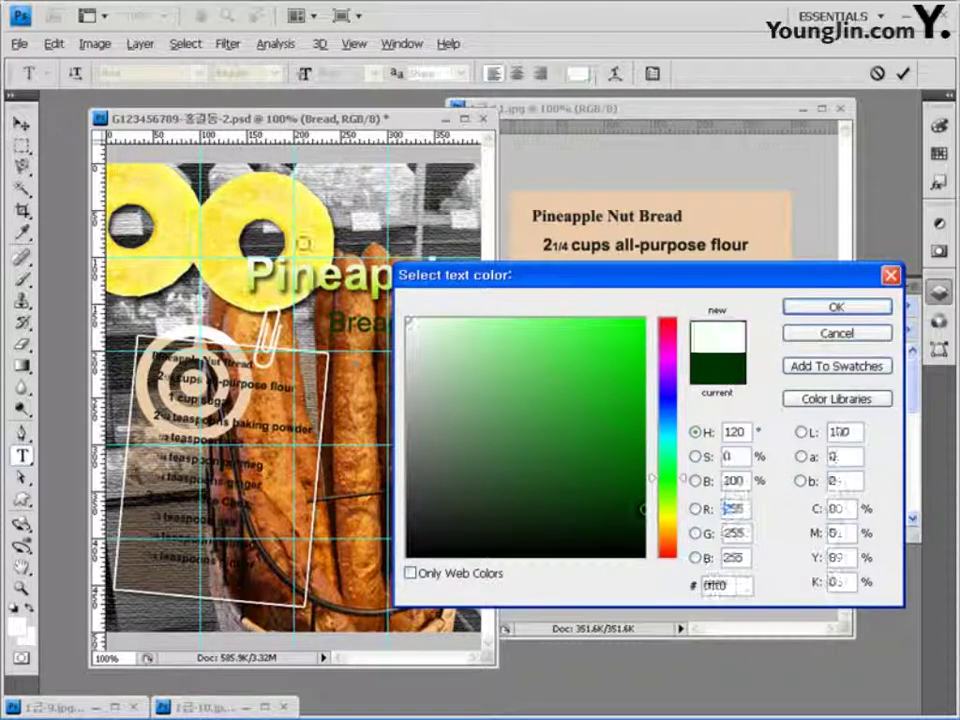
pyautogui.click(836, 307)
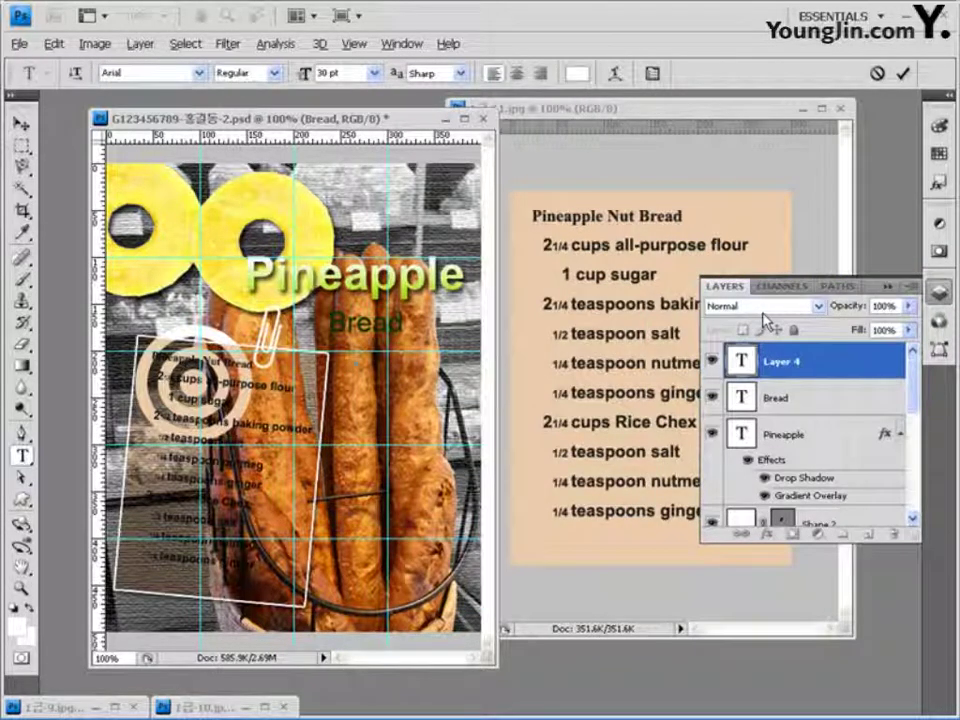
pyautogui.write('Recipe')
# - Shift the Recipe and Bread text layers slightly to the right beneath the word Pineapple
pyautogui.click(20, 122)
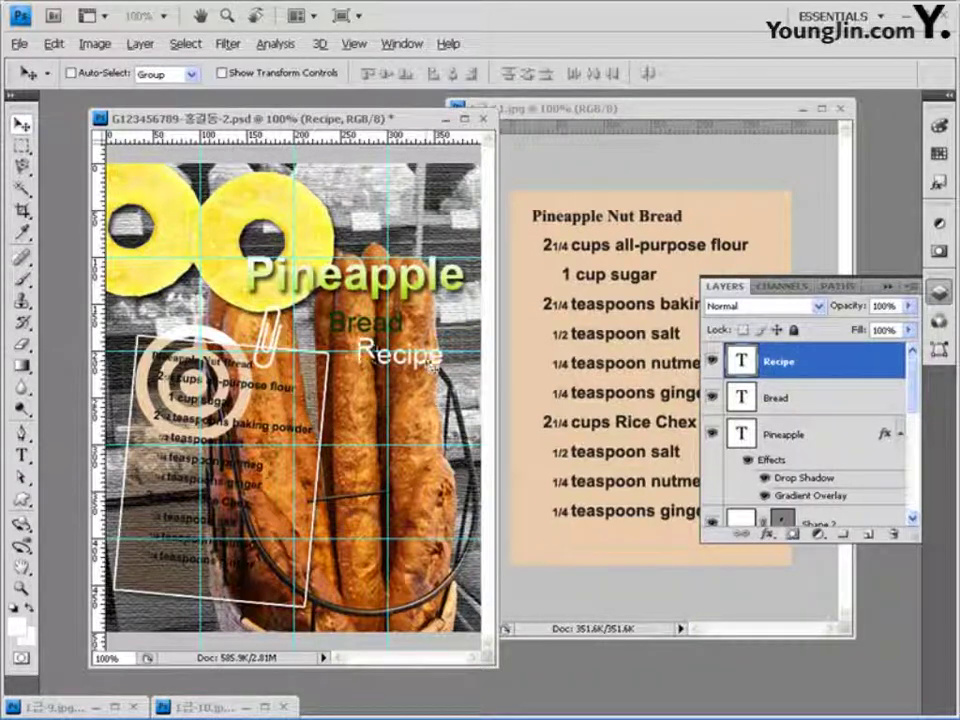
pyautogui.moveTo(432, 360); pyautogui.dragTo(458, 365)
pyautogui.click(776, 397)
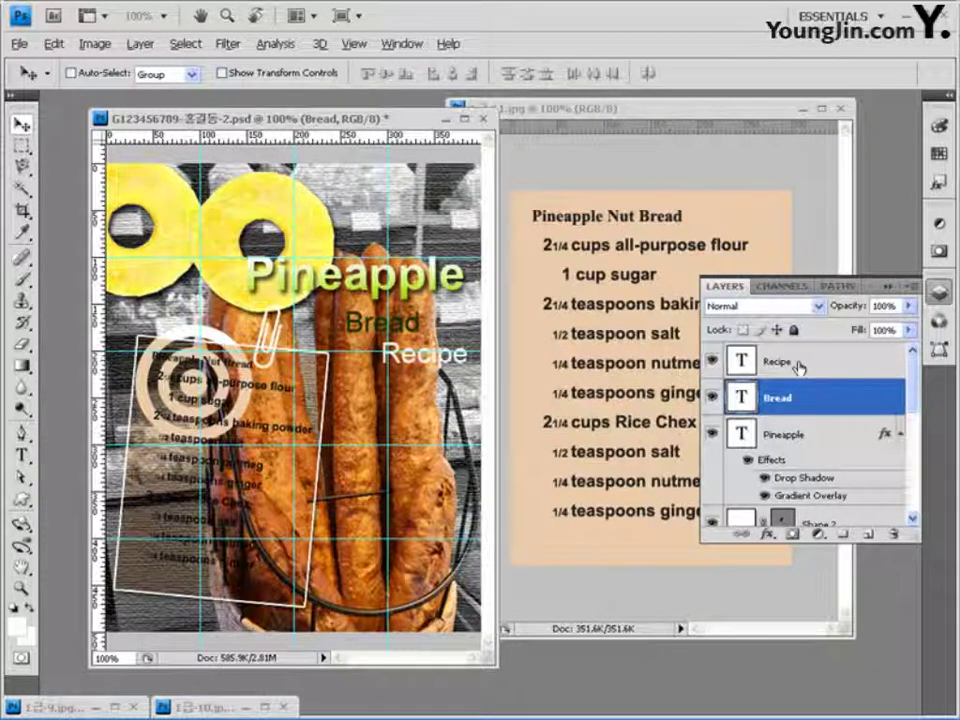
# - Minimise the recipe note image's window and clear all guides from the bread composition
pyautogui.click(803, 108)
pyautogui.click(806, 108)
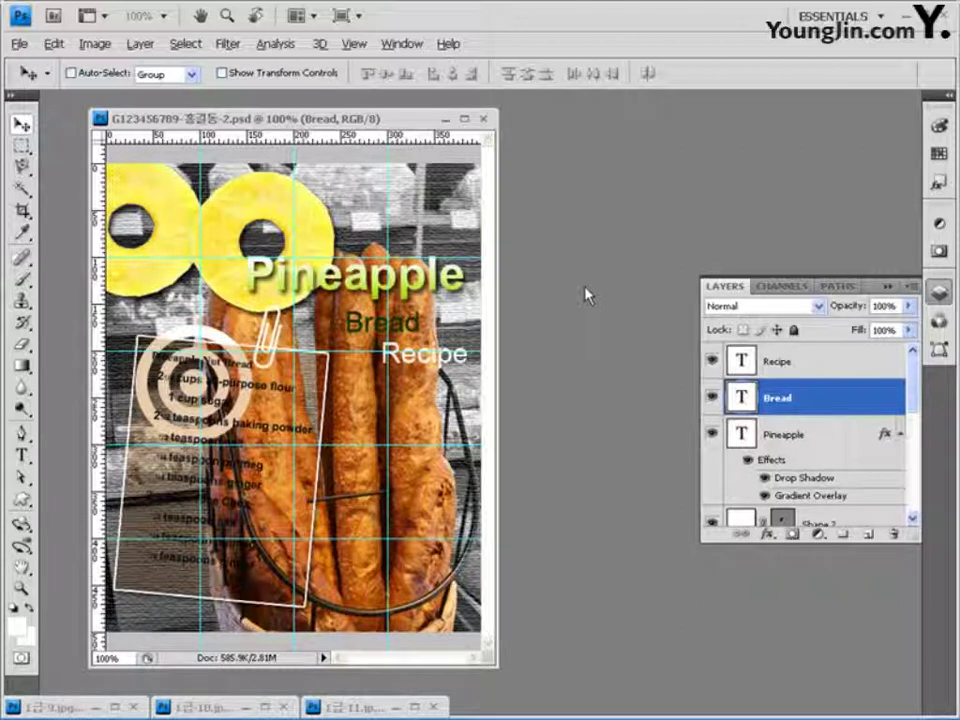
pyautogui.click(358, 44)
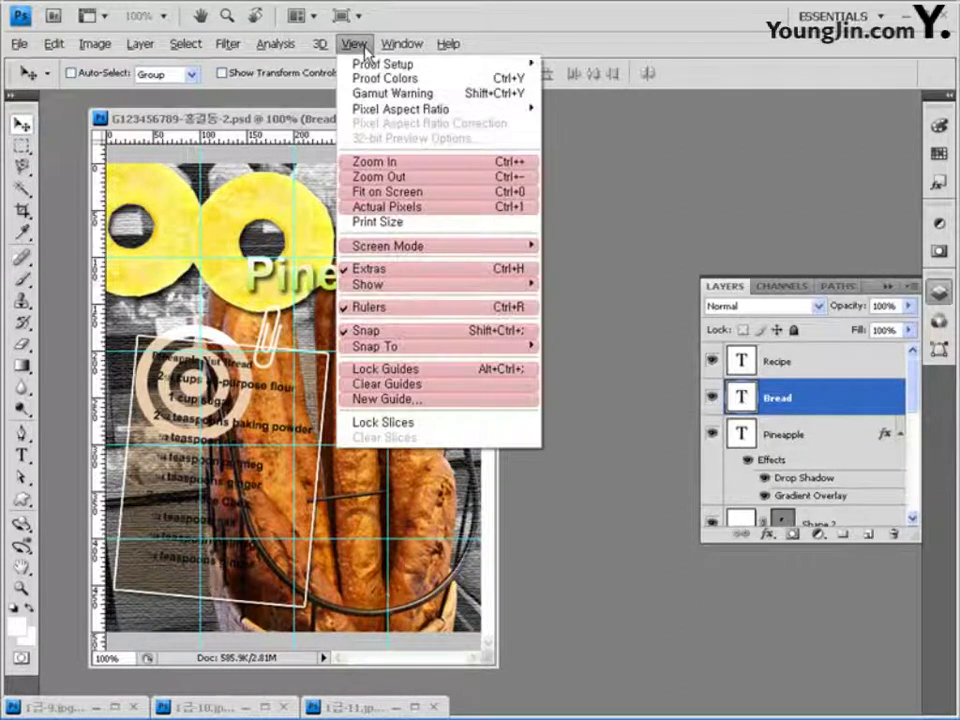
pyautogui.click(445, 386)
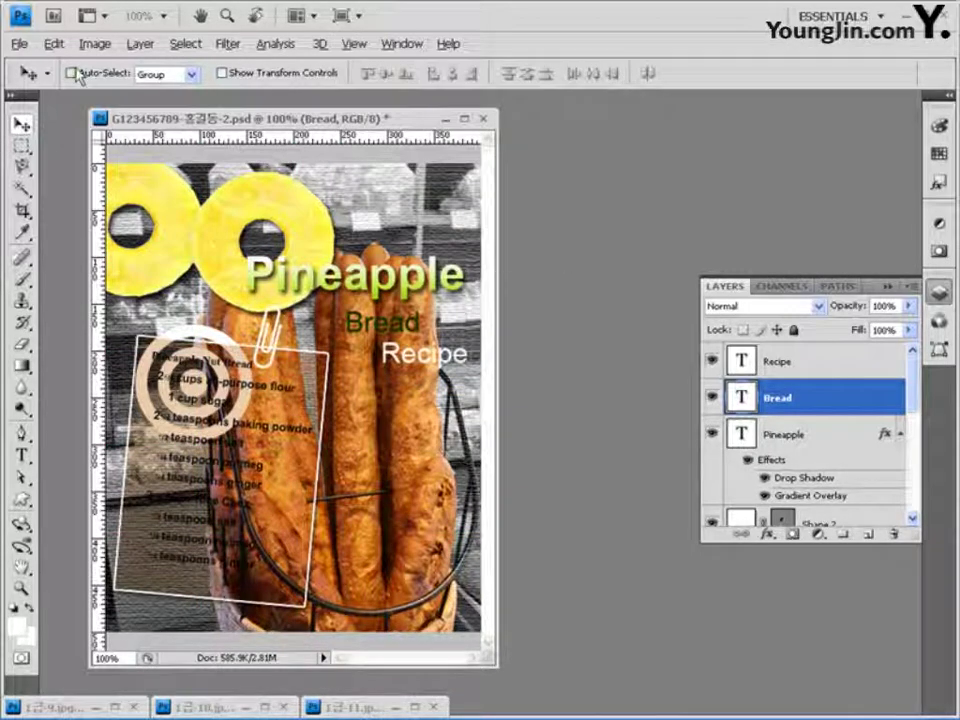
# - Save a JPEG copy of the composition in the GTQ folder under My Documents, with quality 8 (High) and Baseline ("Standard") format
pyautogui.click(19, 44)
pyautogui.click(75, 262)
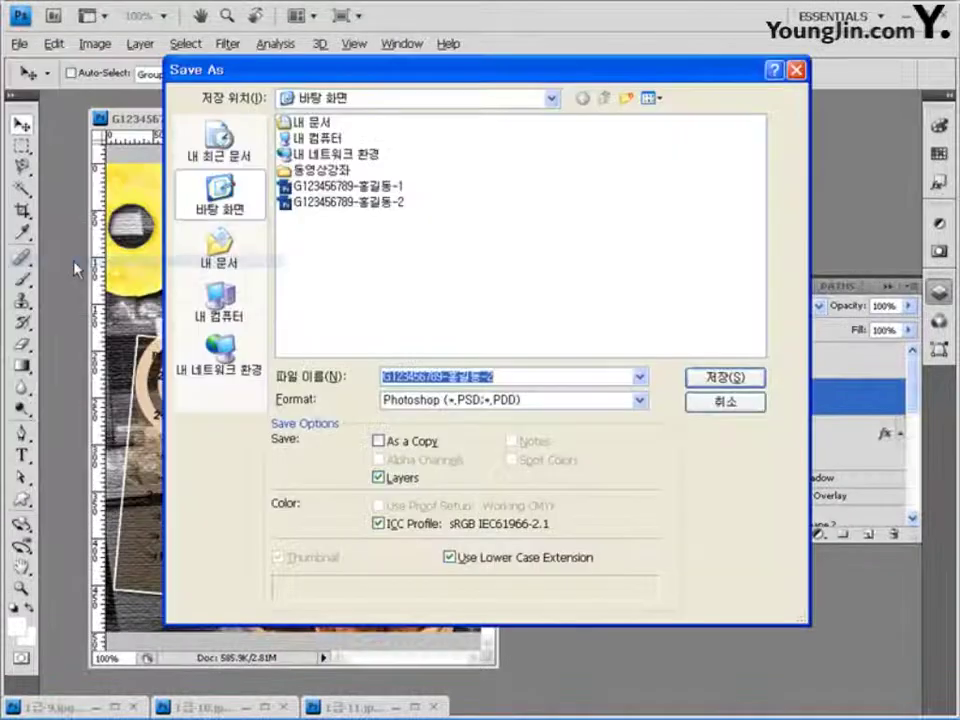
pyautogui.click(230, 258)
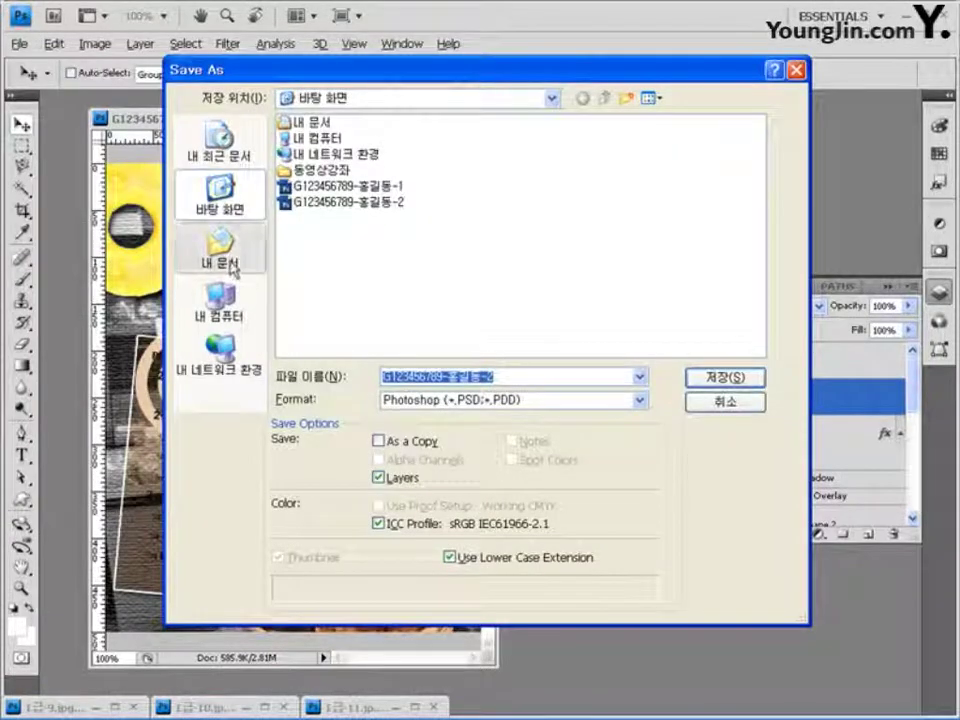
pyautogui.doubleClick(303, 159)
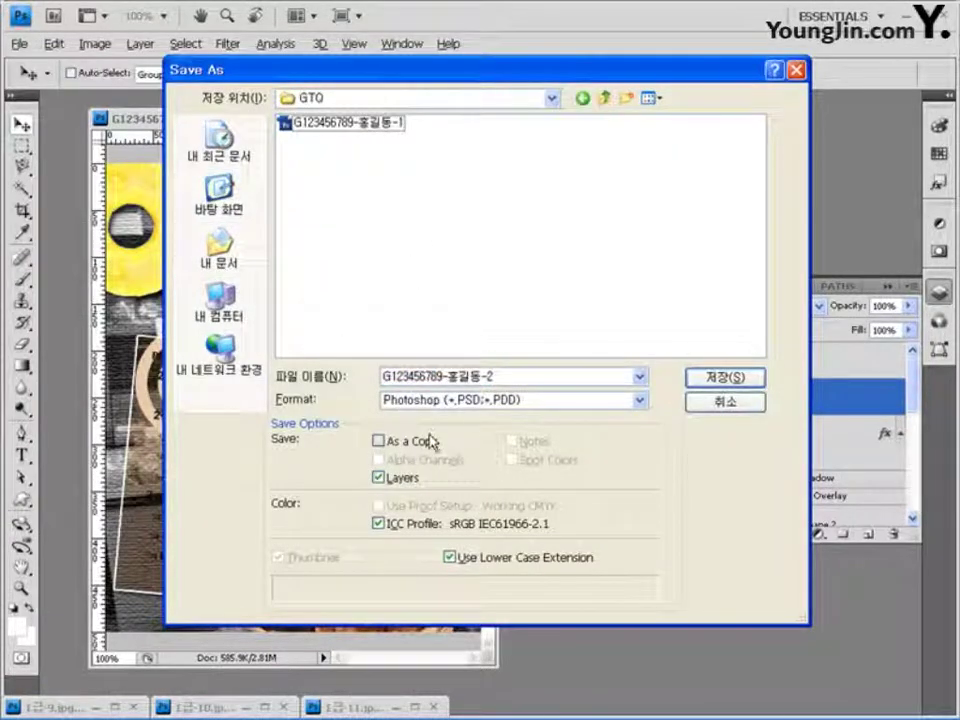
pyautogui.click(500, 400)
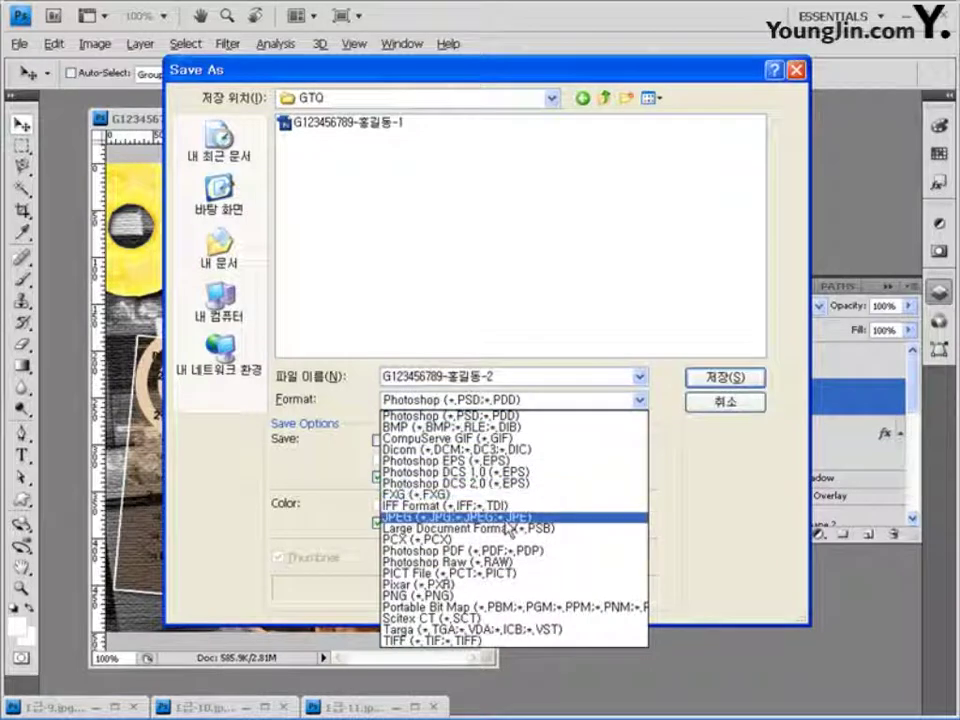
pyautogui.click(510, 520)
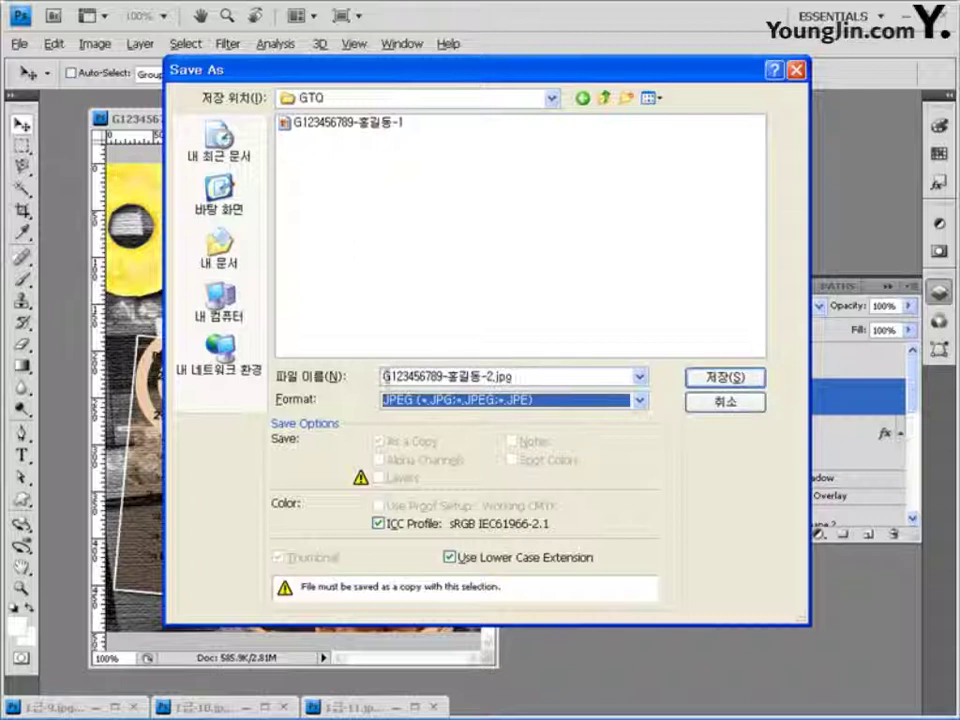
pyautogui.click(729, 378)
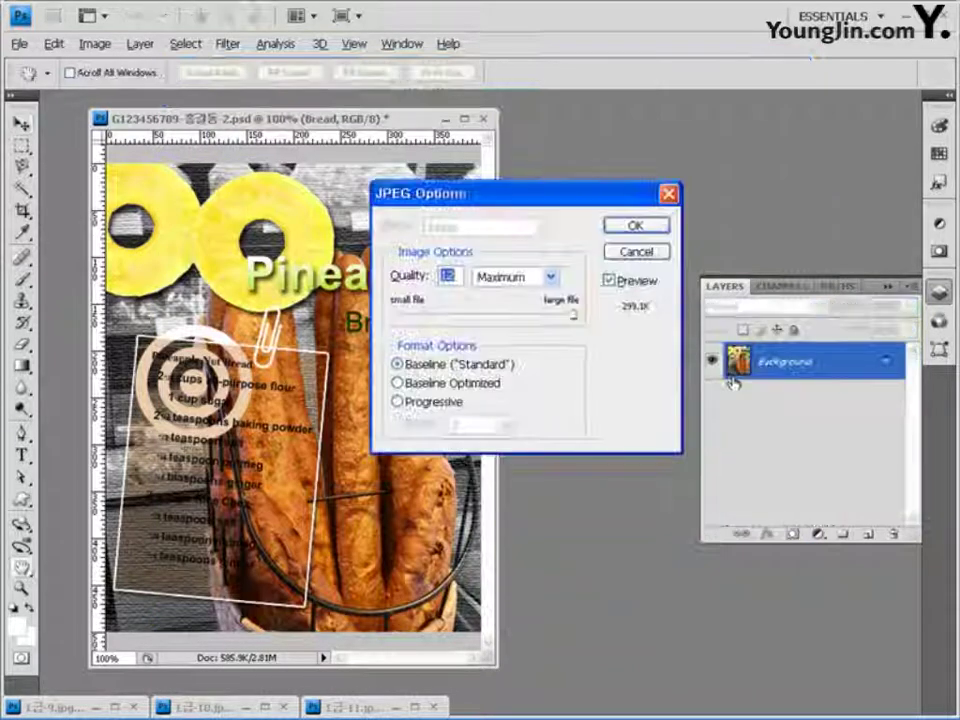
pyautogui.click(512, 316)
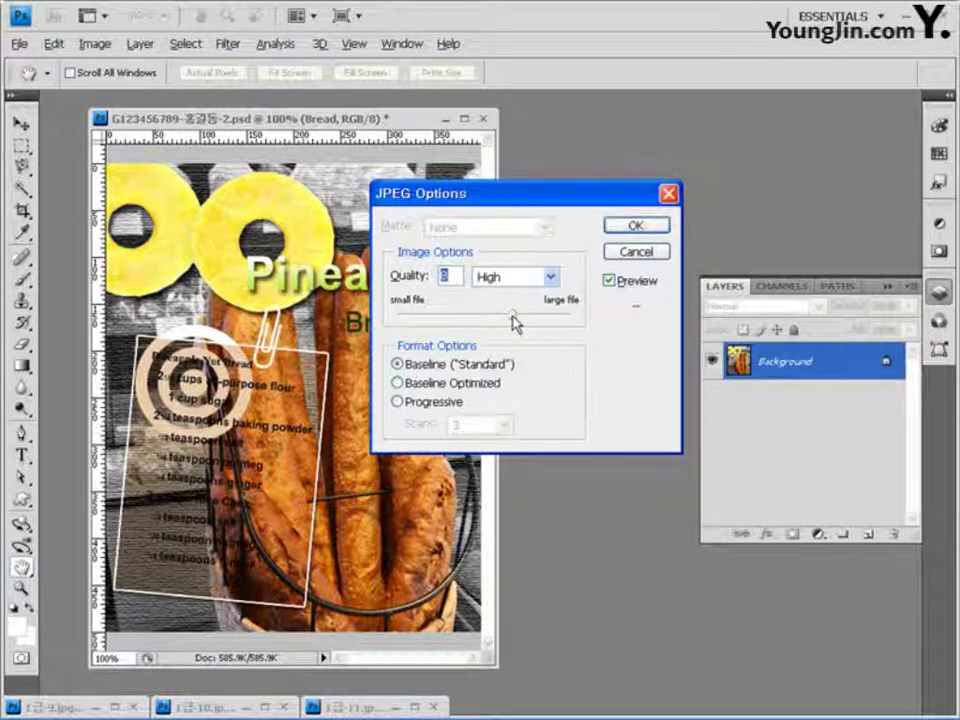
pyautogui.click(647, 231)
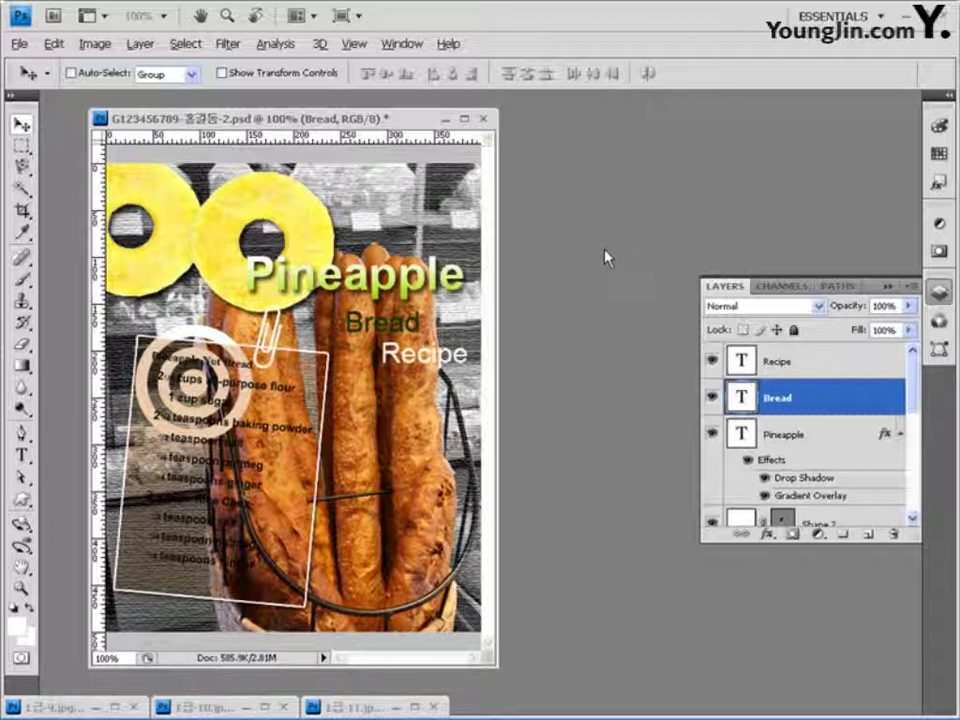
# - Resize the image to a width of 40 pixels with proportions constrained
pyautogui.click(94, 43)
pyautogui.click(115, 164)
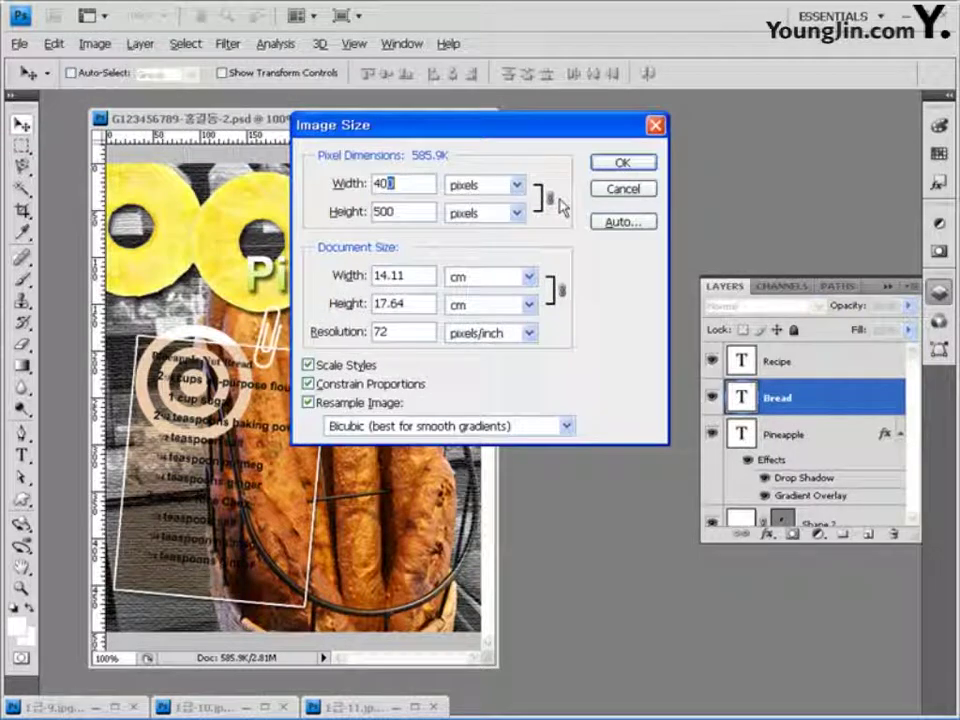
pyautogui.press('BackSpace')
pyautogui.click(638, 164)
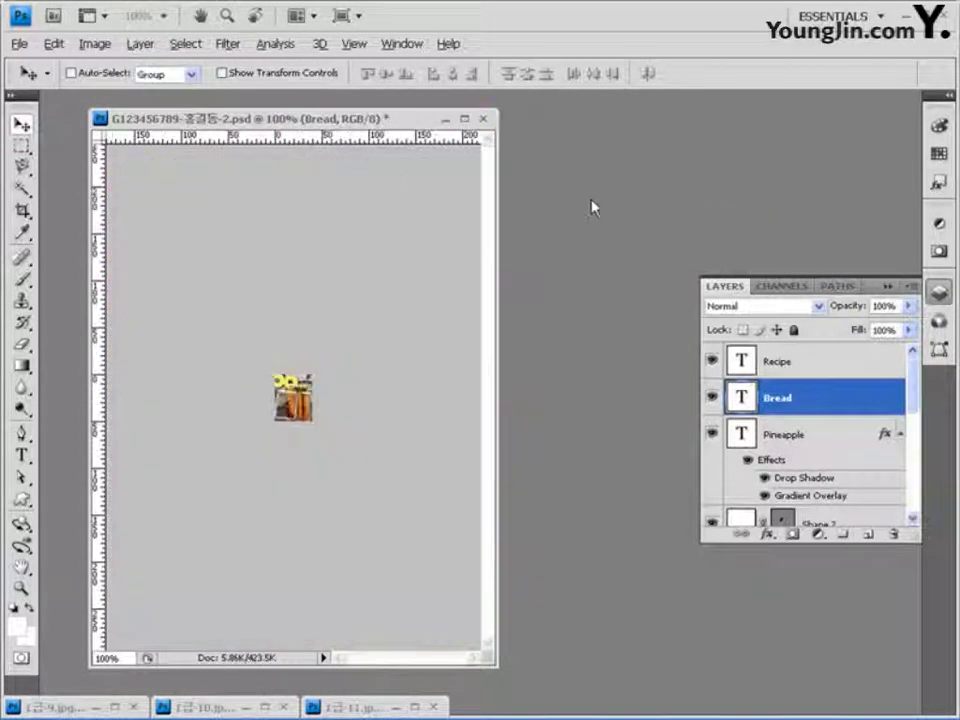
# - Save the reduced image as a layered Photoshop PSD in the GTQ folder under My Documents, keeping its file name
pyautogui.click(19, 43)
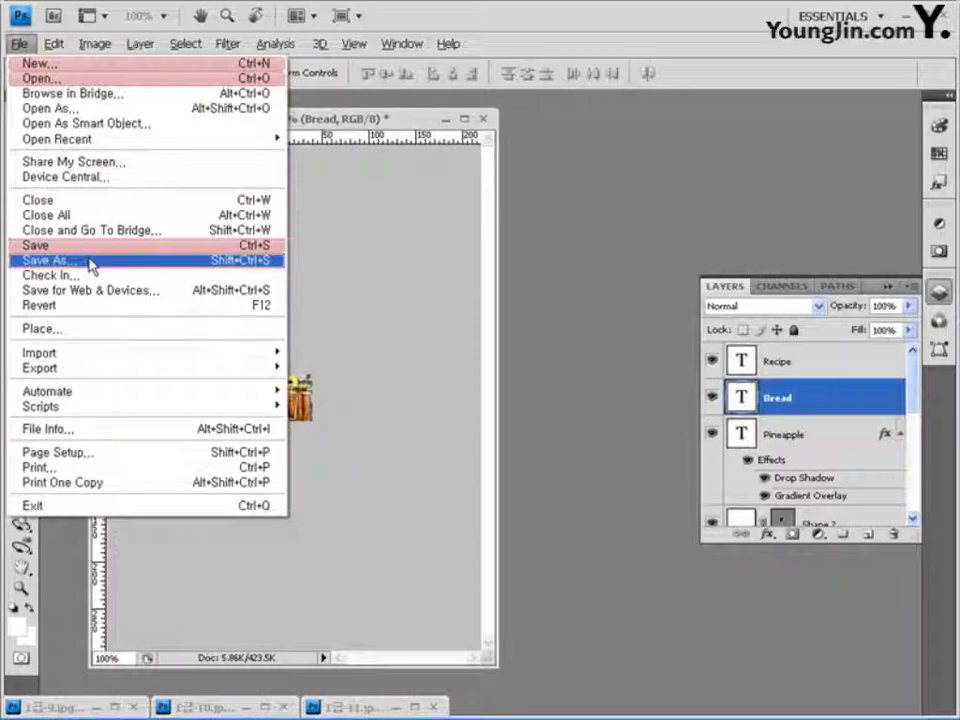
pyautogui.click(60, 260)
pyautogui.click(220, 255)
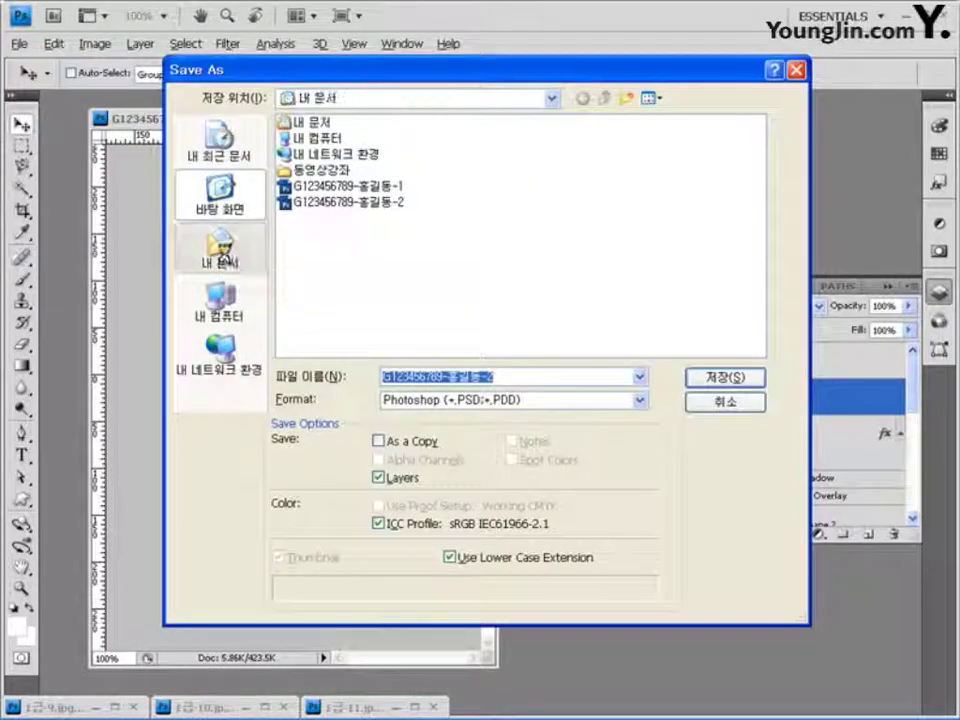
pyautogui.doubleClick(302, 170)
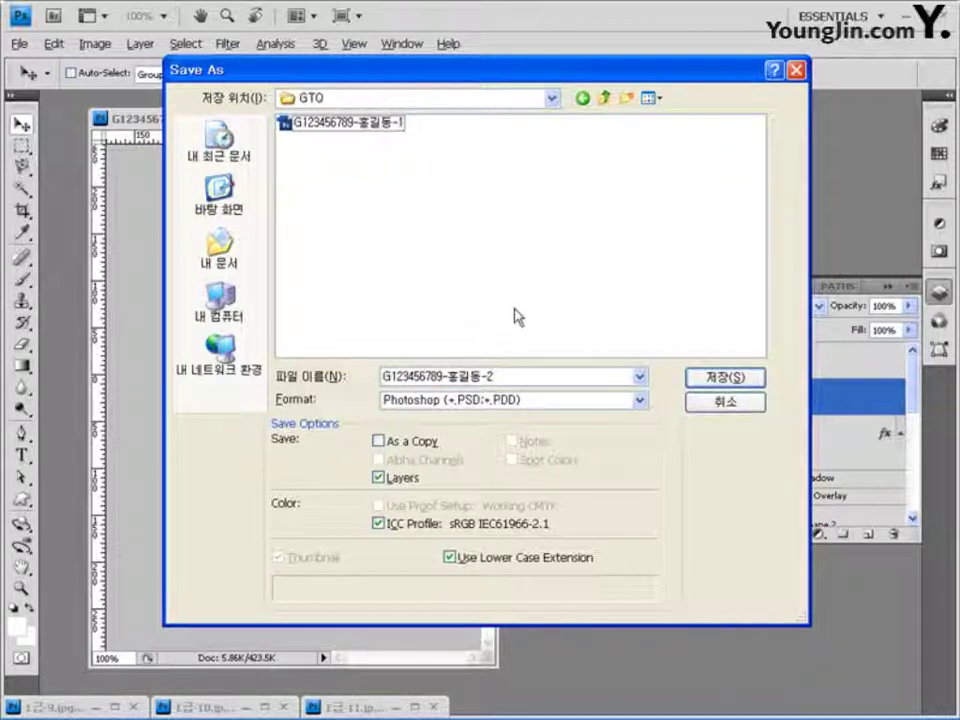
pyautogui.click(742, 378)
pyautogui.press('Return')
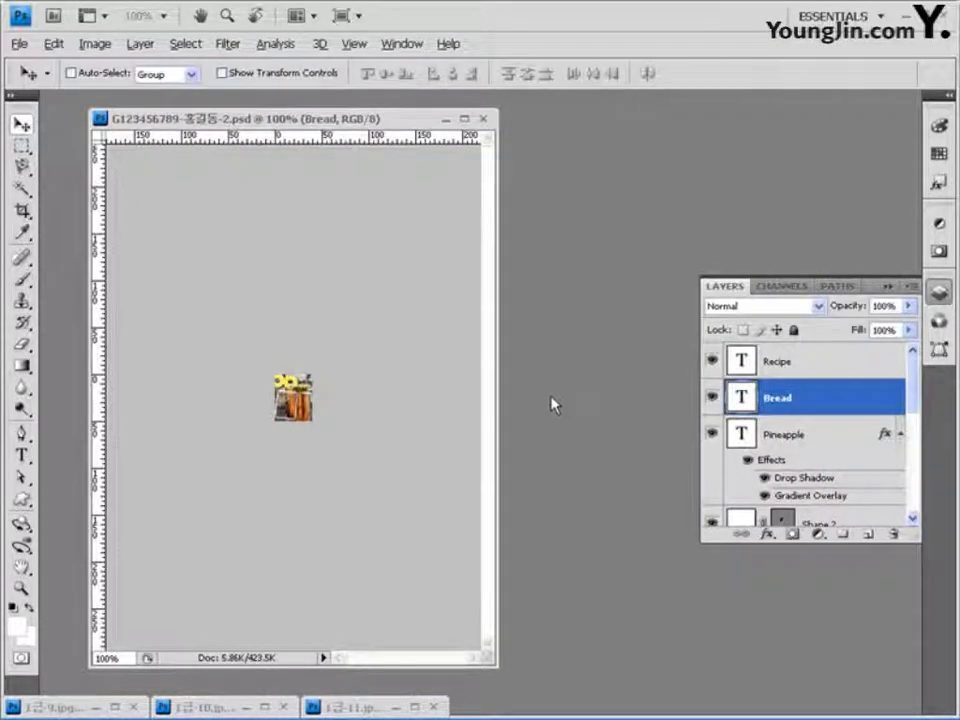